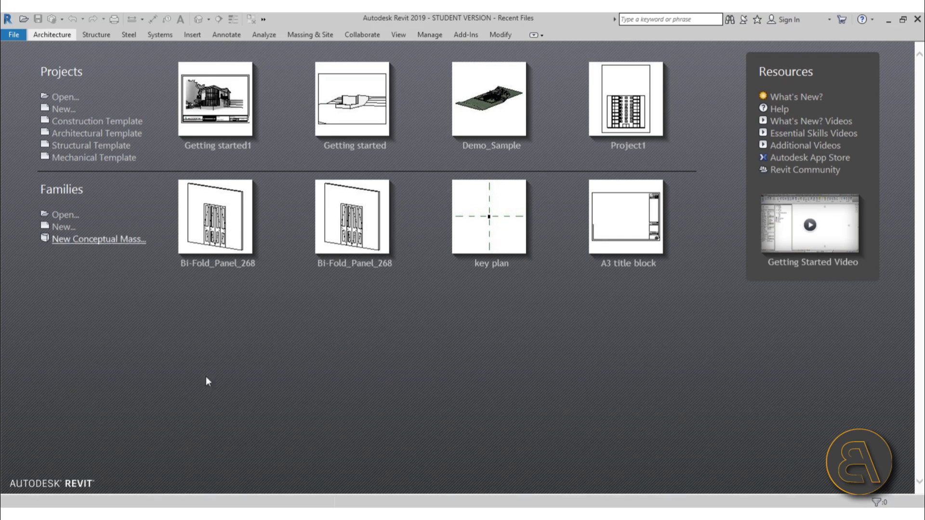
- Create a new family from the Metric Lighting Fixture ceiling based template
click(66, 231)
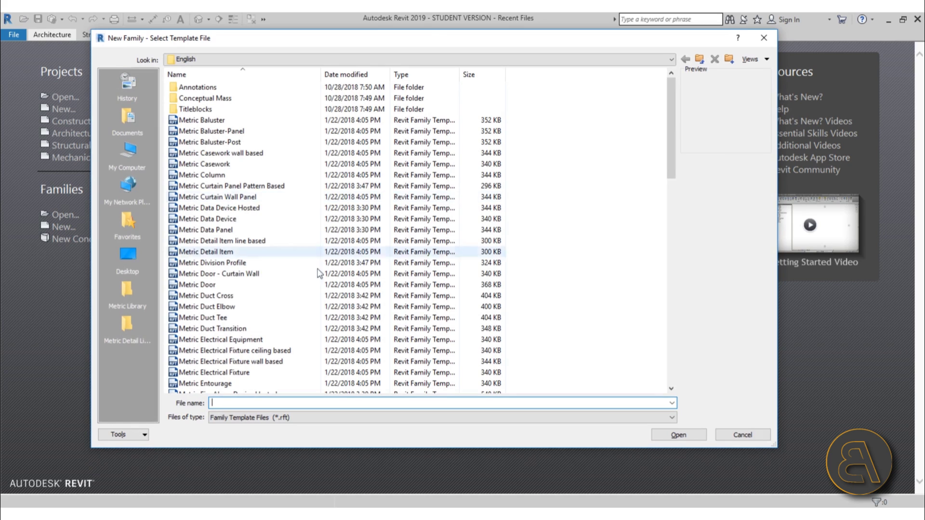
scroll(276, 297, down, 5)
scroll(276, 299, down, 5)
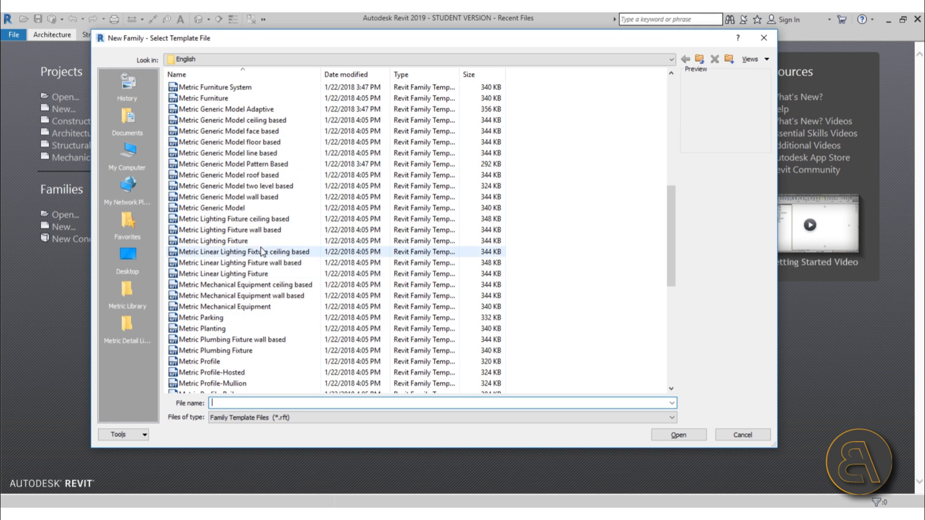
scroll(295, 256, down, 7)
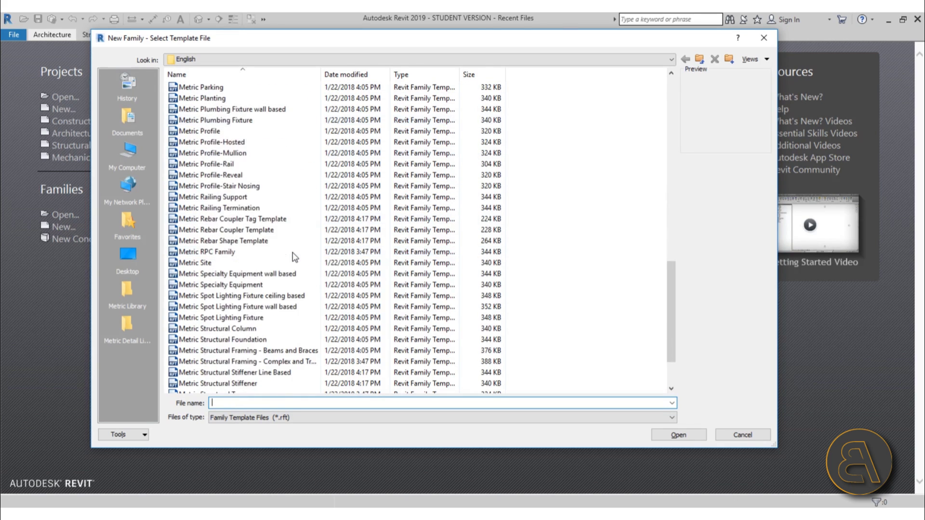
scroll(295, 257, down, 2)
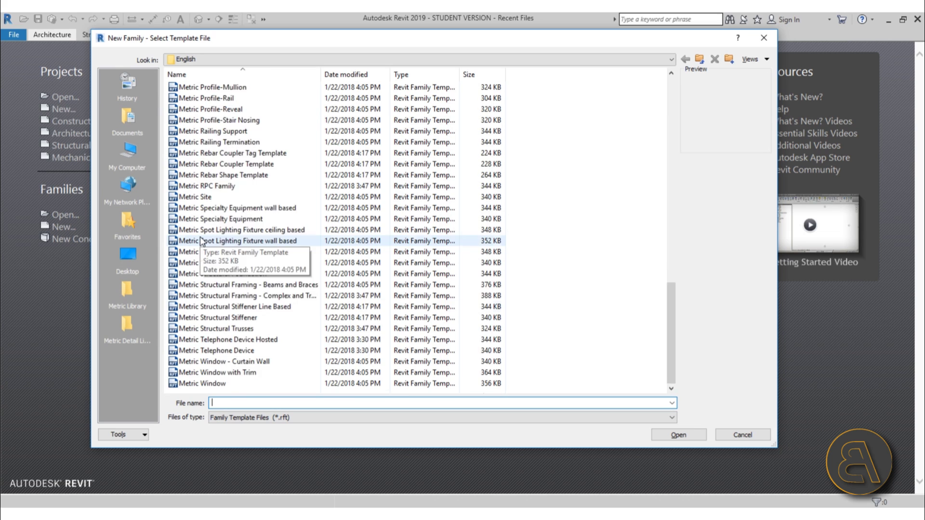
scroll(201, 241, up, 7)
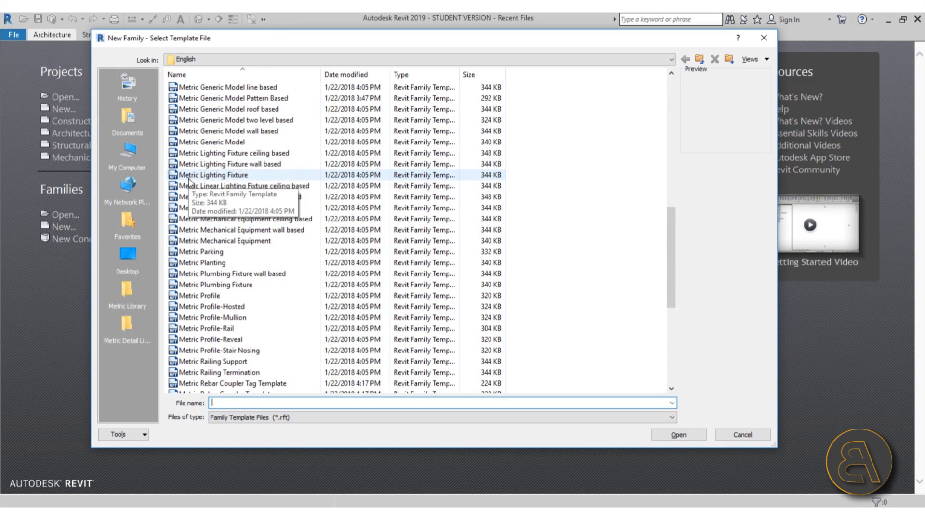
click(190, 175)
click(218, 153)
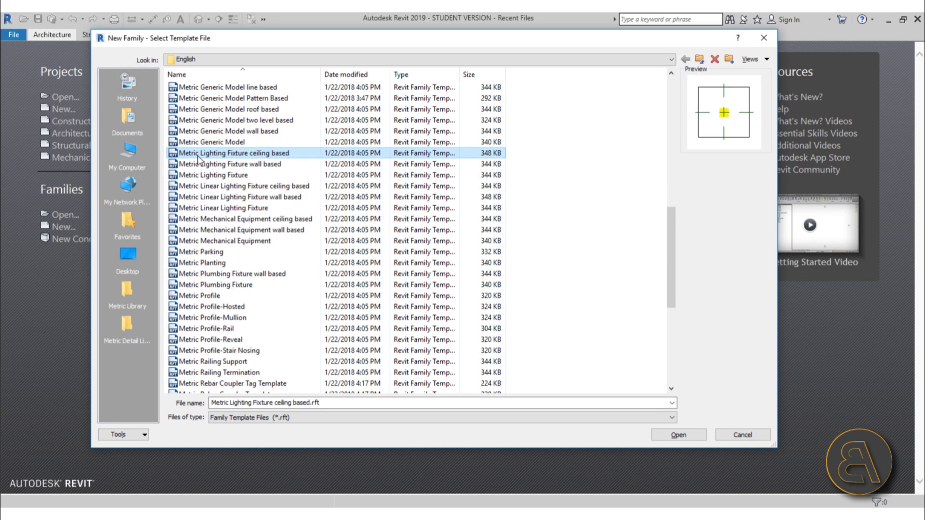
click(678, 435)
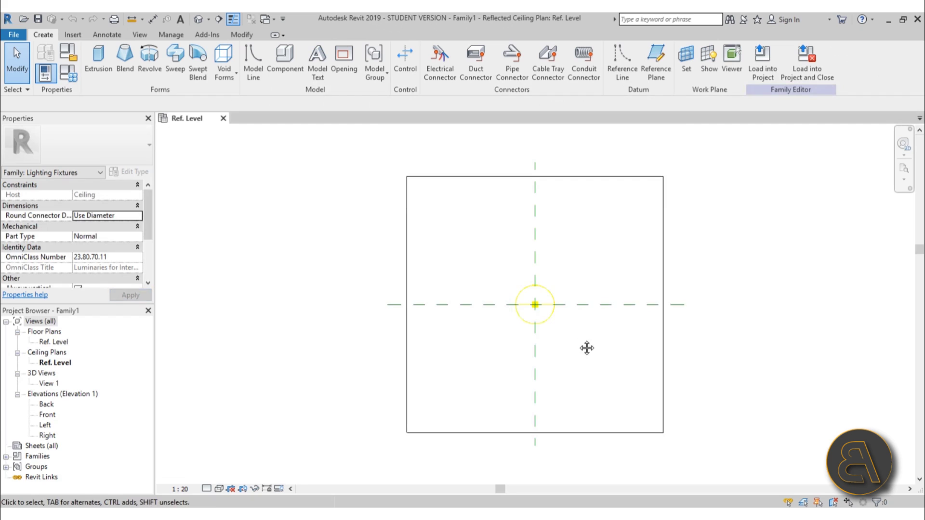
- Check the light source in the reflected ceiling plan and open the Front elevation view
scroll(482, 281, up, 3)
click(470, 276)
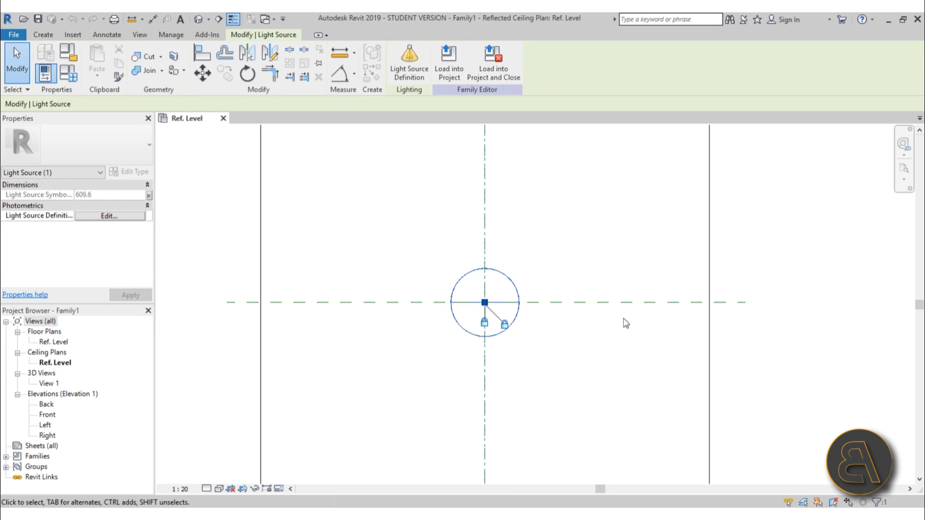
click(602, 299)
double_click(48, 414)
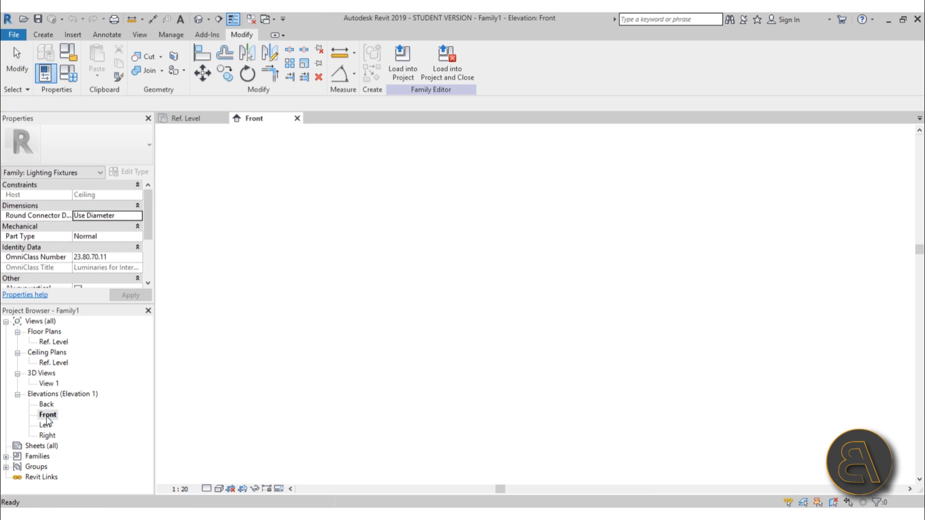
scroll(558, 246, up, 3)
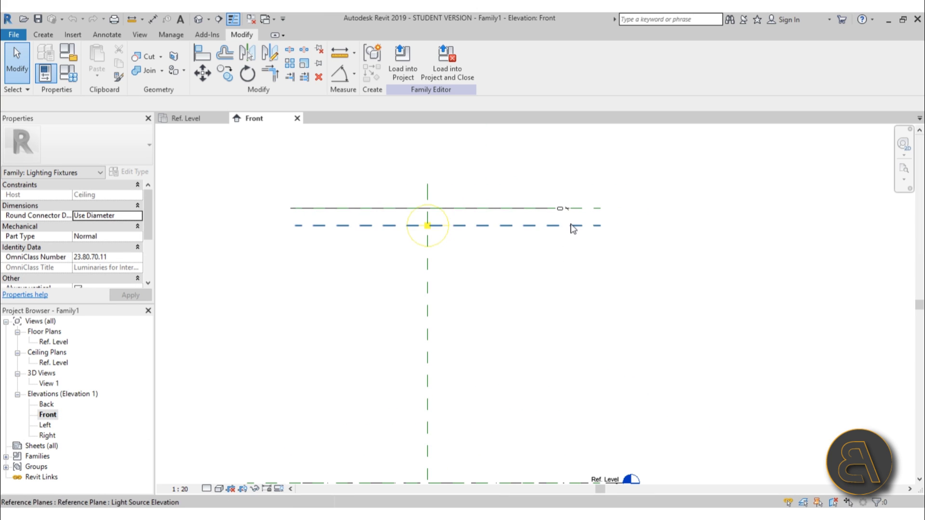
- Move the Light Source Elevation reference plane down, well below the ceiling
click(484, 208)
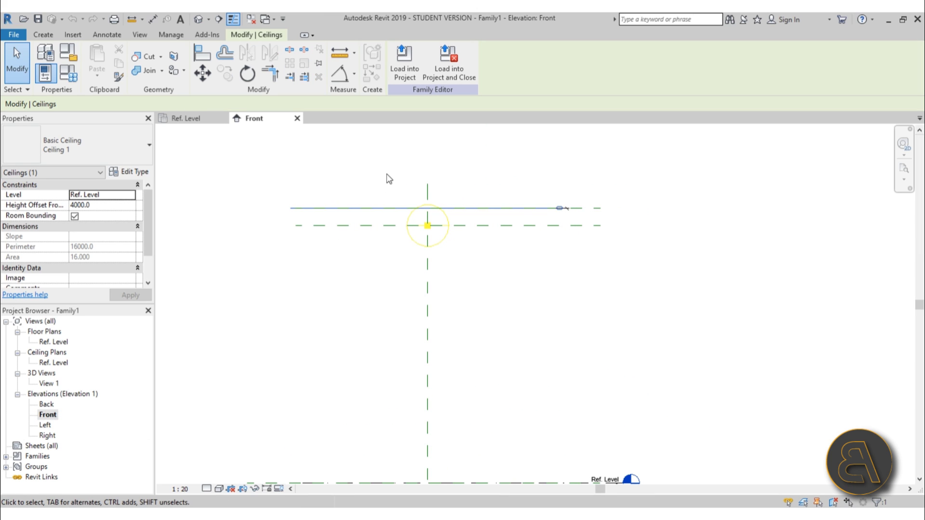
click(554, 185)
scroll(554, 183, down, 2)
click(553, 207)
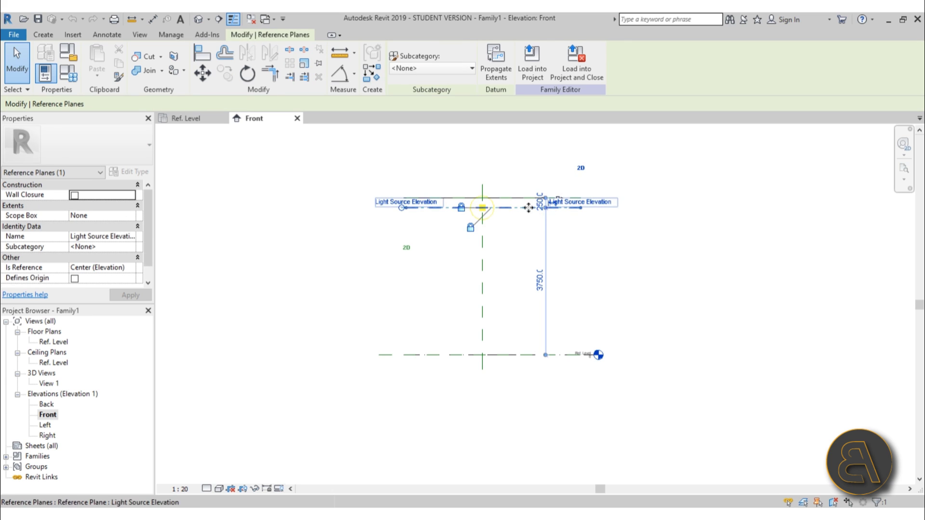
scroll(494, 193, up, 3)
scroll(461, 198, up, 1)
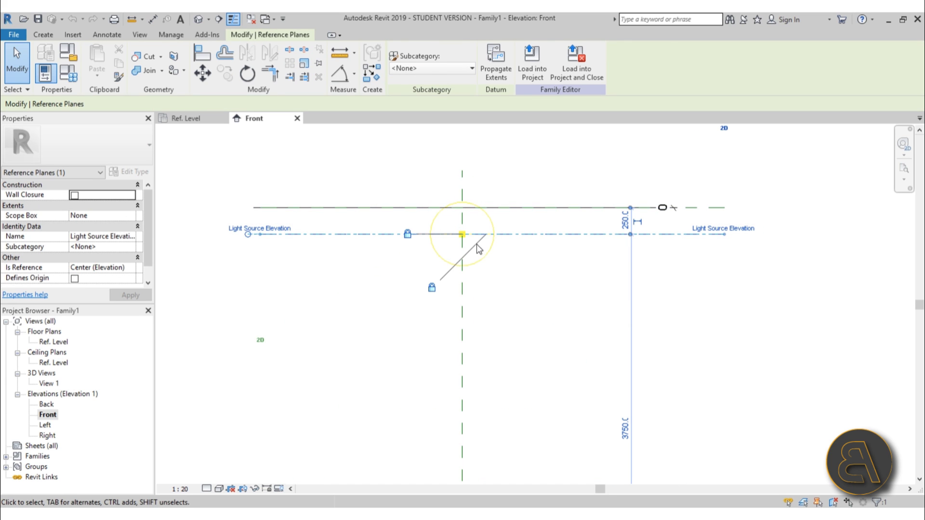
click(517, 262)
drag(529, 234, 529, 307)
click(536, 344)
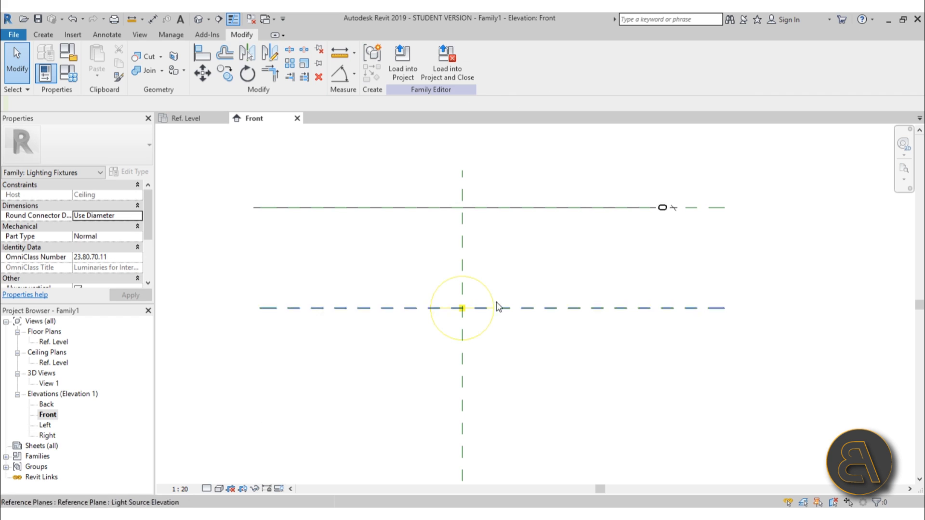
scroll(459, 307, down, 2)
scroll(511, 341, down, 2)
middle_drag(511, 341, 495, 285)
scroll(495, 265, up, 3)
drag(497, 248, 495, 289)
click(498, 323)
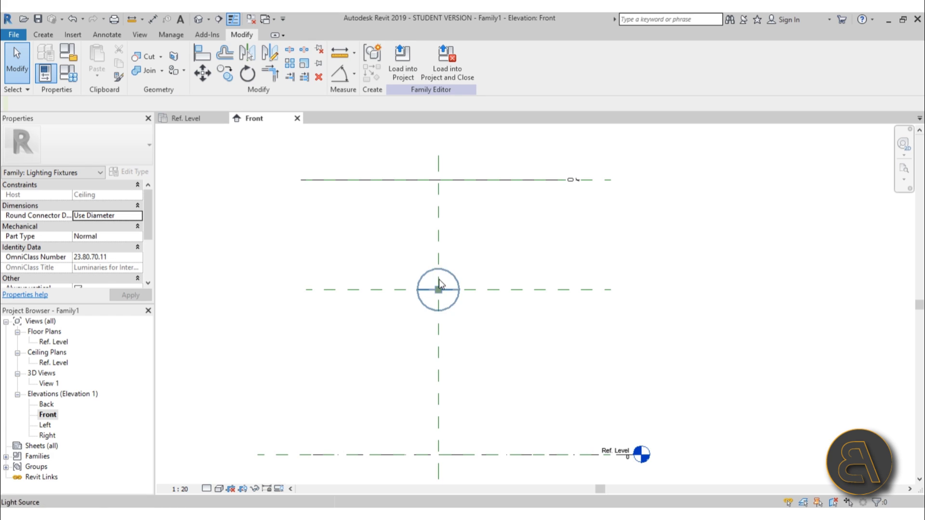
- Draw two closely spaced horizontal reference planes just above the Light Source Elevation plane
scroll(504, 286, up, 1)
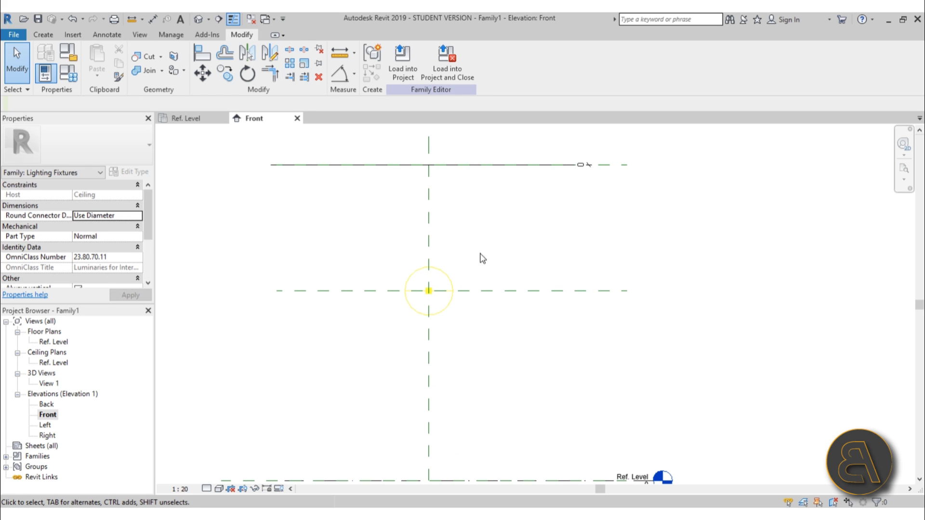
click(56, 35)
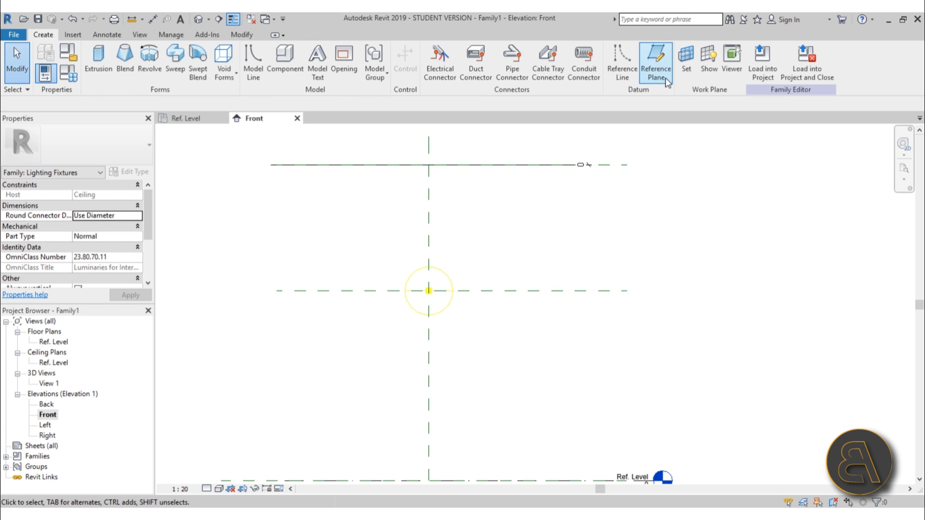
click(656, 60)
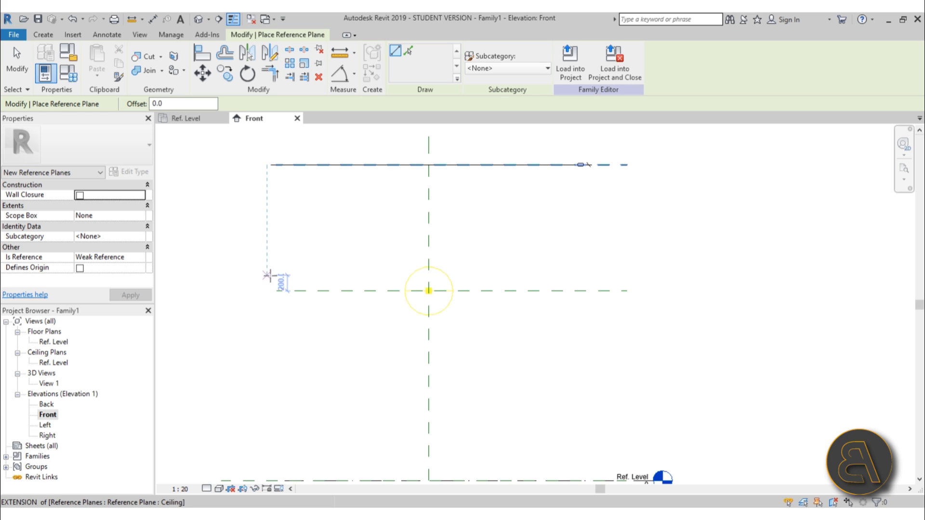
click(266, 278)
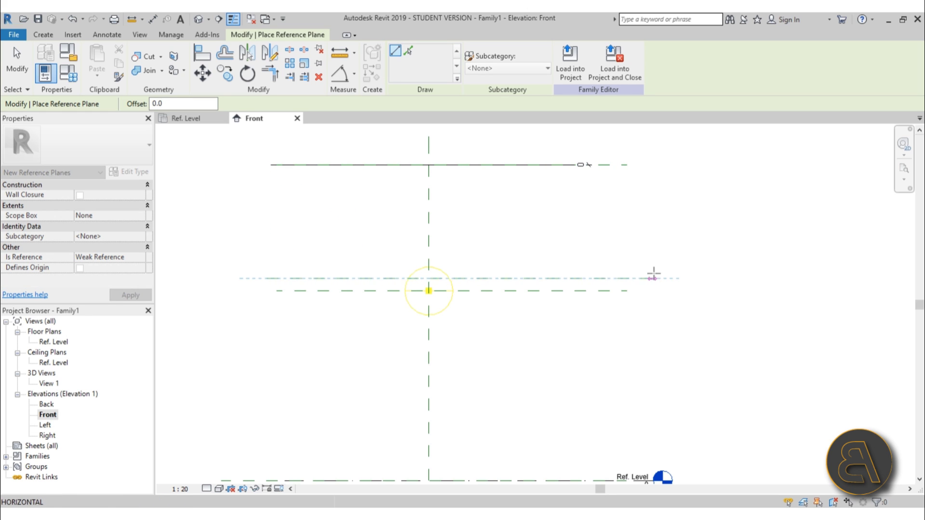
click(626, 277)
scroll(288, 274, up, 1)
scroll(288, 274, up, 1)
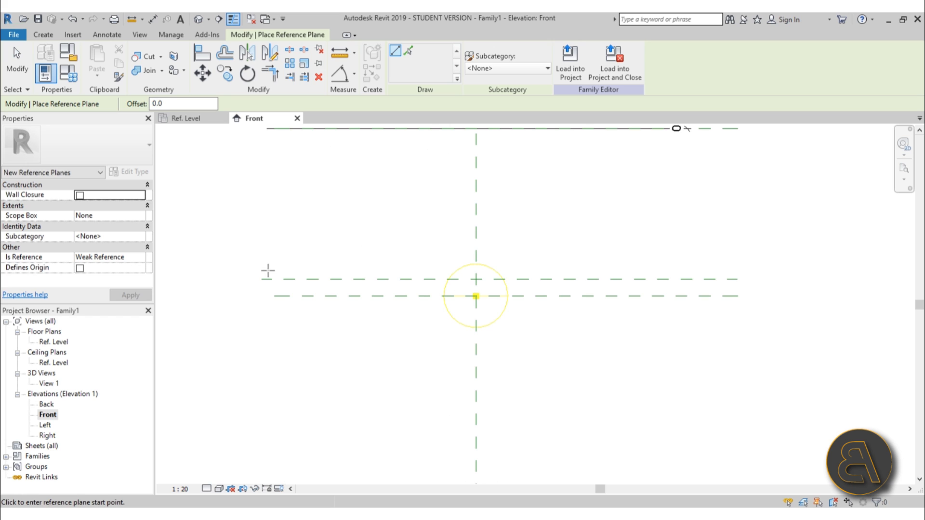
click(266, 270)
click(737, 268)
key(Escape)
key(Escape)
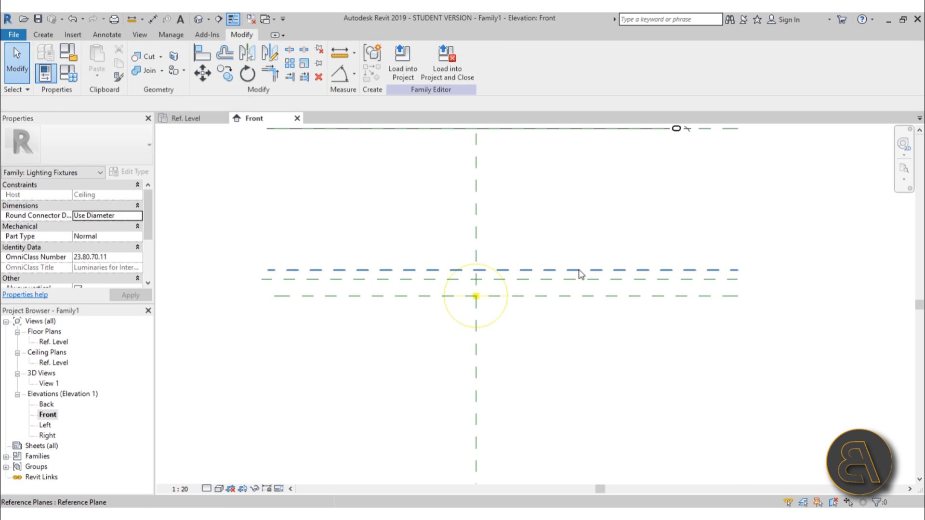
- Set the distance between the two new reference planes to 50 mm by moving the upper one
click(578, 270)
scroll(355, 274, up, 3)
click(363, 276)
text(50)
key(Return)
scroll(326, 230, down, 5)
key(Escape)
- Draw another horizontal reference plane 600 mm above the upper plane of the closely spaced pair
scroll(353, 233, down, 1)
key(r)
key(p)
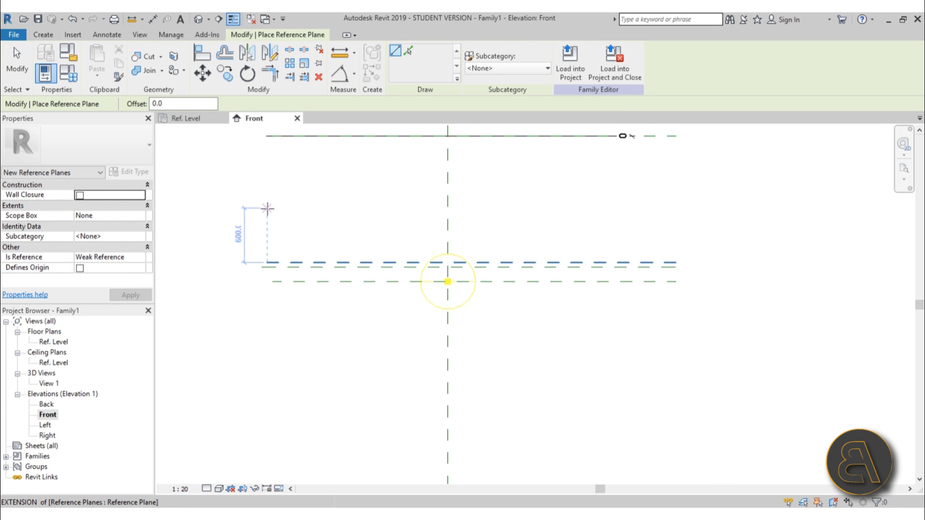
click(267, 208)
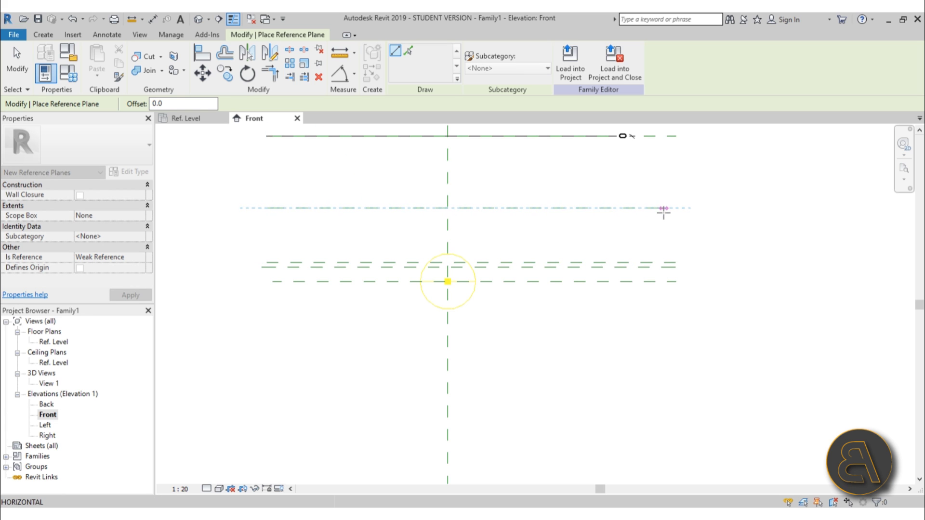
click(673, 208)
key(Escape)
key(Escape)
scroll(346, 240, up, 1)
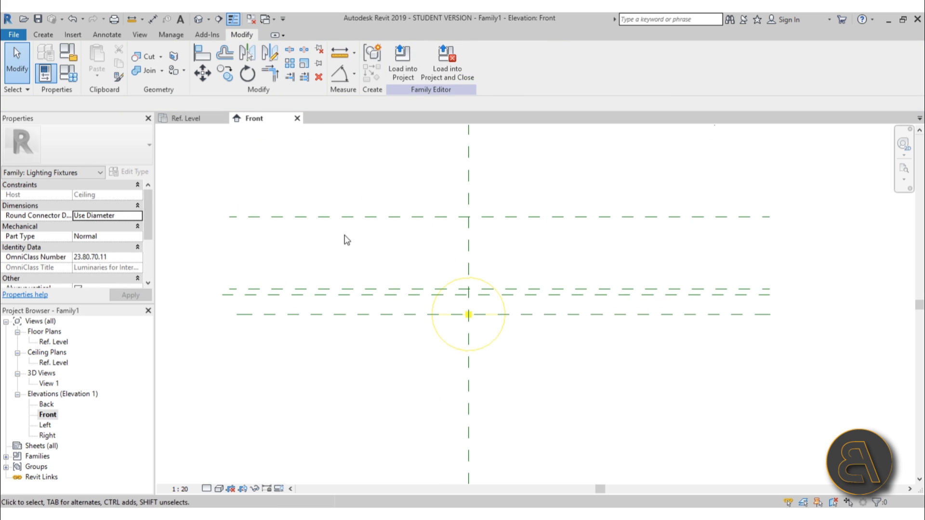
click(347, 217)
click(333, 252)
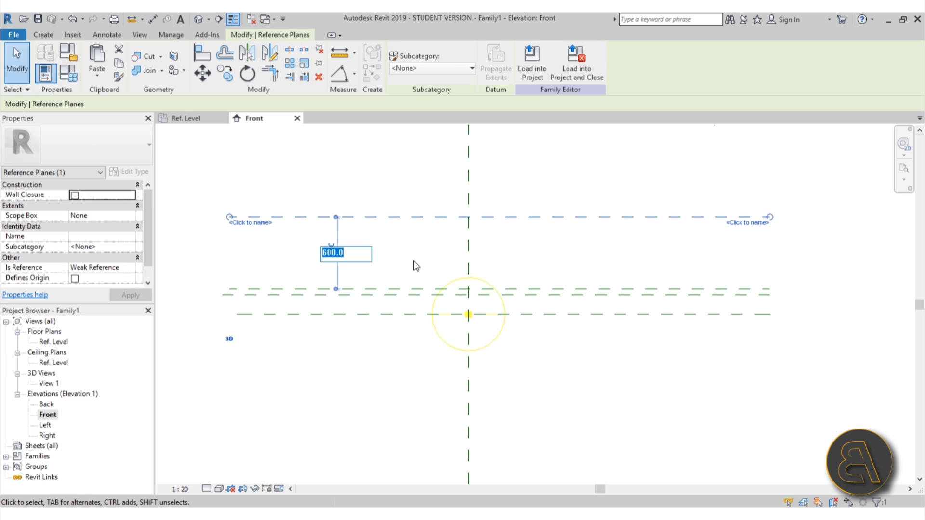
click(416, 266)
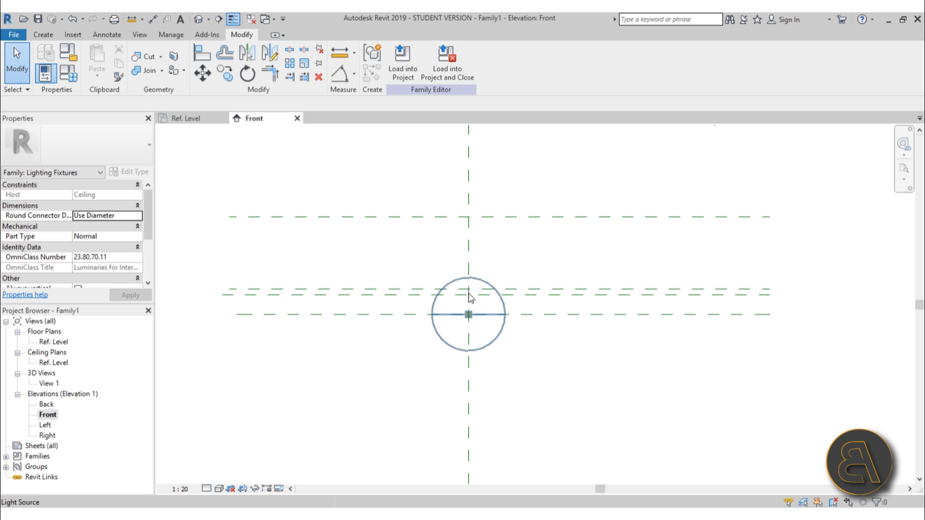
- Set the distance between the Light Source Elevation plane and the reference plane directly above it to 50 mm
scroll(476, 317, up, 2)
click(580, 315)
scroll(580, 316, down, 2)
scroll(672, 306, up, 3)
click(695, 309)
text(20)
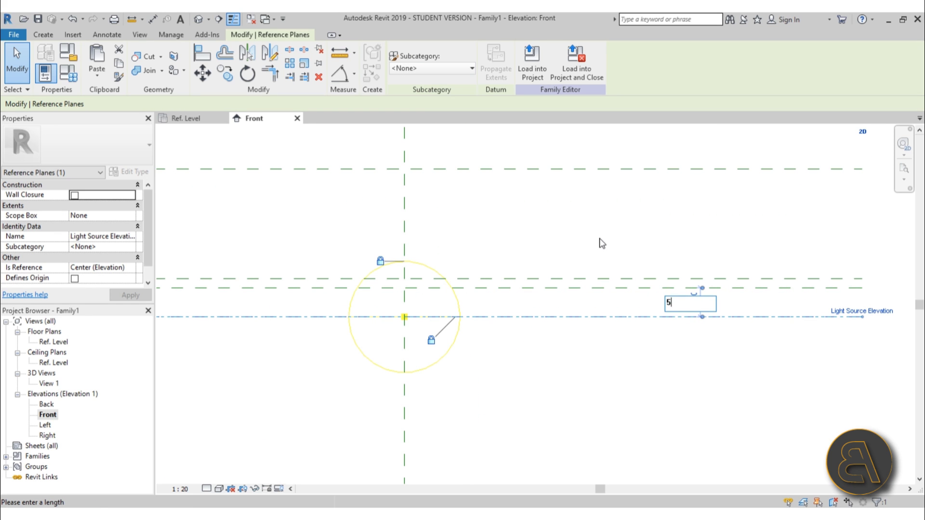
key(Return)
click(600, 243)
scroll(598, 247, down, 2)
middle_drag(598, 248, 594, 271)
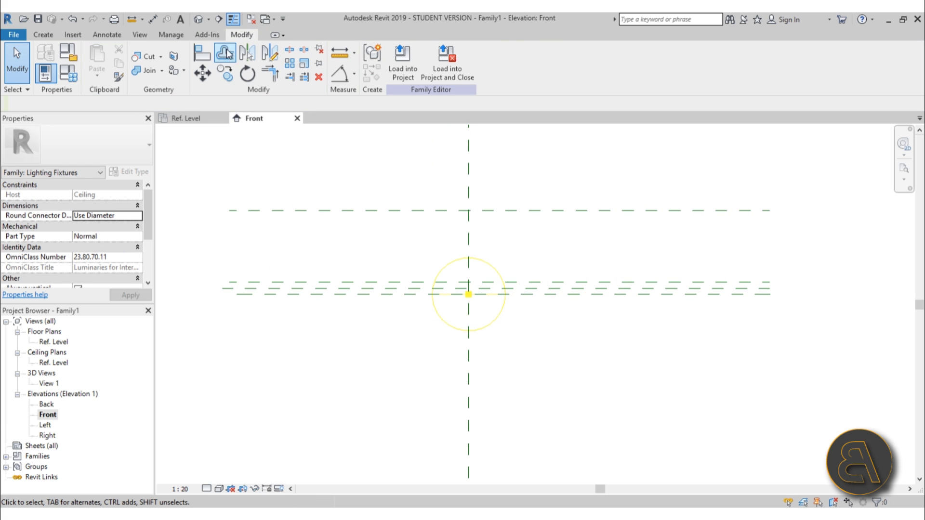
- Place a continuous aligned dimension across the four horizontal reference planes below the ceiling and lock its segments
click(354, 74)
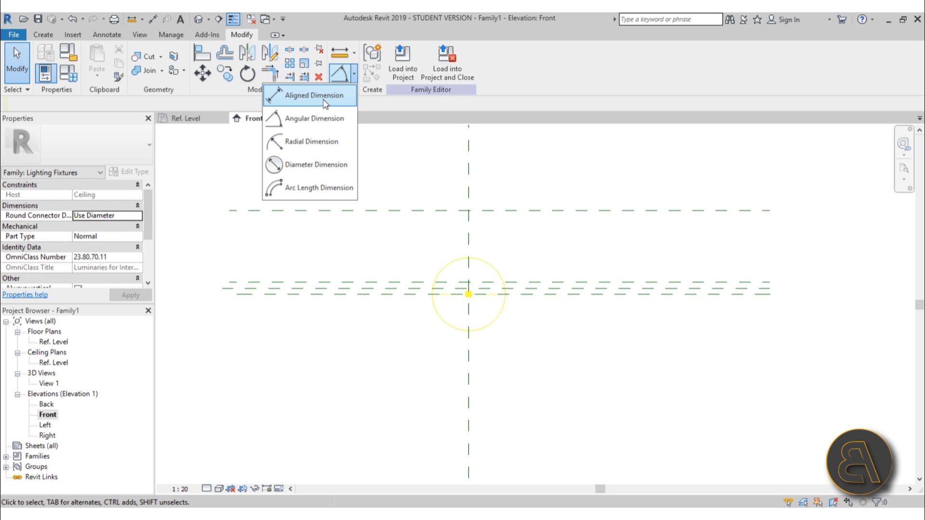
click(352, 94)
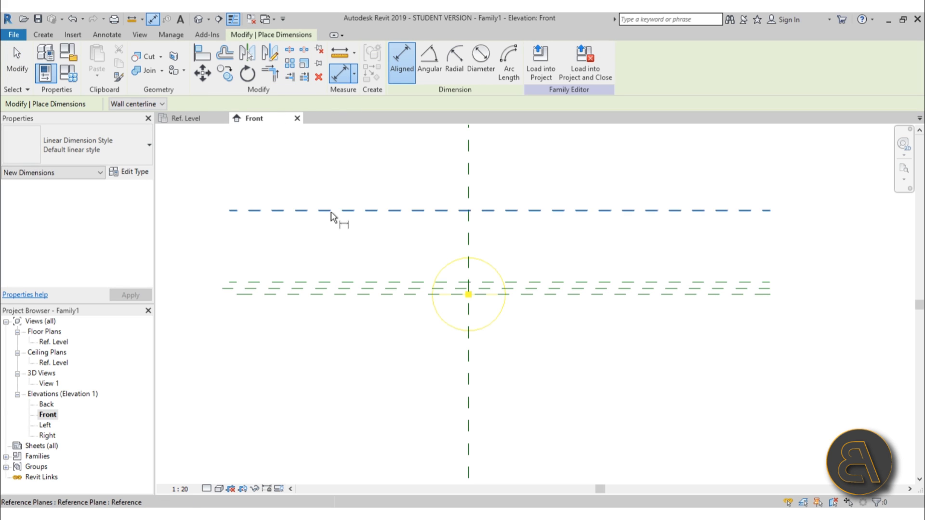
click(330, 211)
click(328, 282)
click(328, 289)
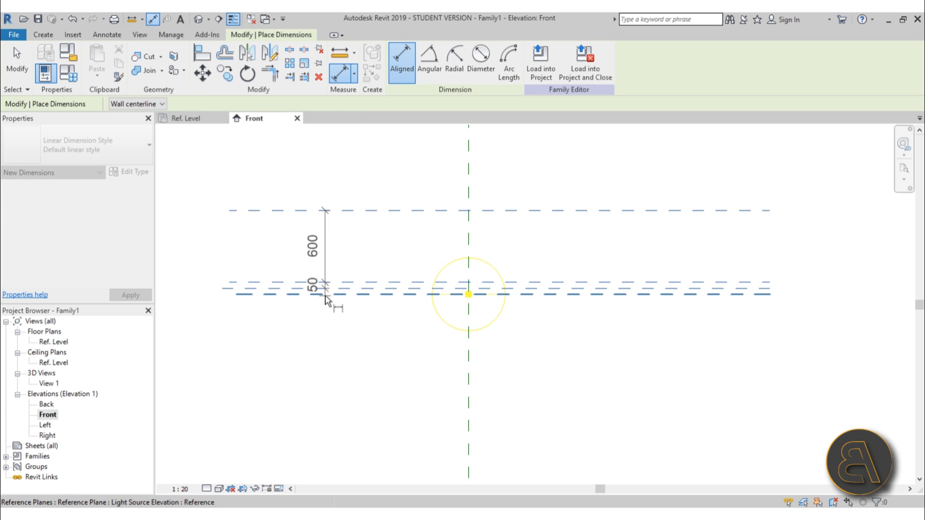
click(225, 313)
scroll(241, 287, up, 2)
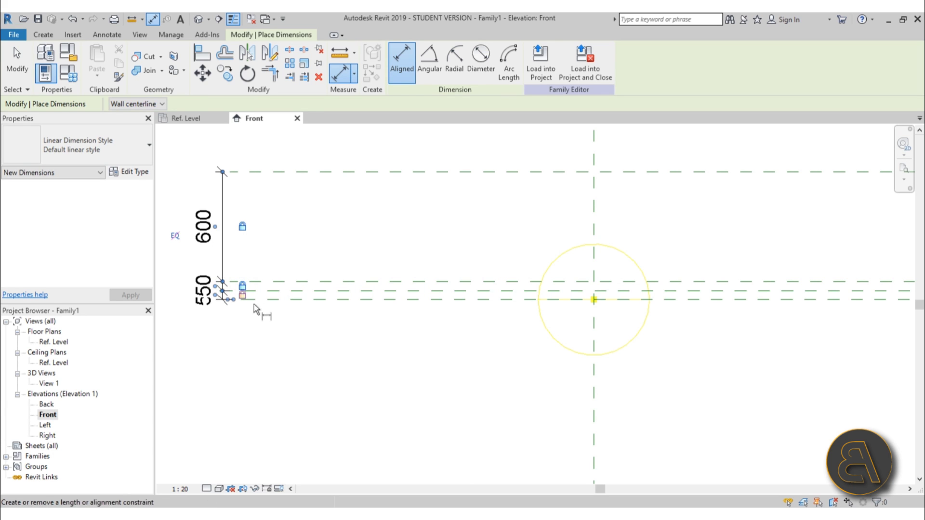
scroll(355, 346, down, 2)
key(Escape)
- Move the uppermost plane of the locked reference plane group up, closer to the ceiling
drag(383, 235, 427, 205)
click(438, 233)
middle_drag(491, 258, 419, 256)
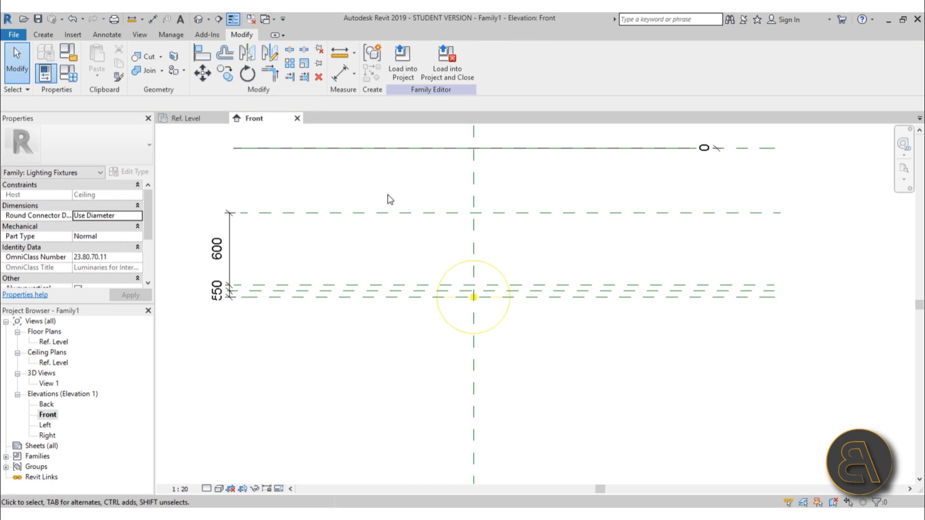
scroll(384, 214, down, 2)
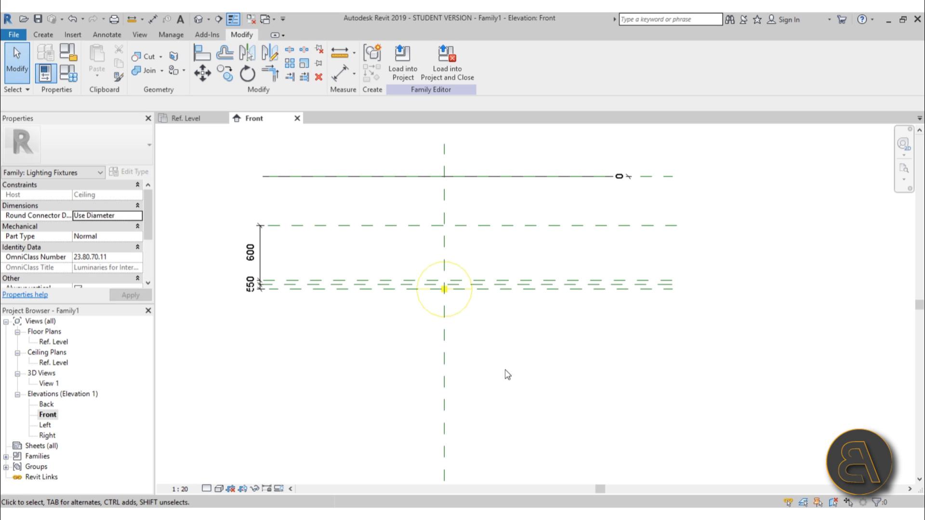
middle_drag(534, 269, 520, 255)
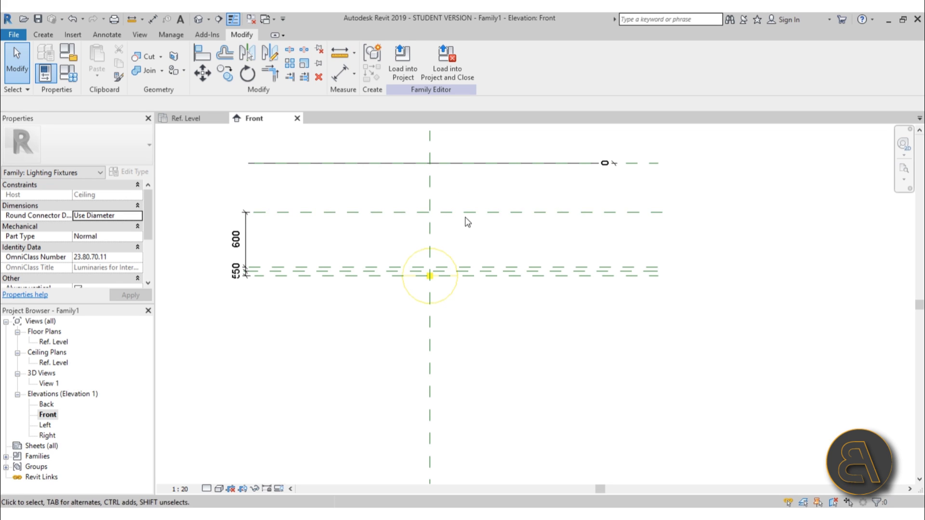
- Place an aligned dimension between the ceiling line and the uppermost plane of the locked reference plane group
middle_drag(465, 221, 467, 233)
key(d)
key(i)
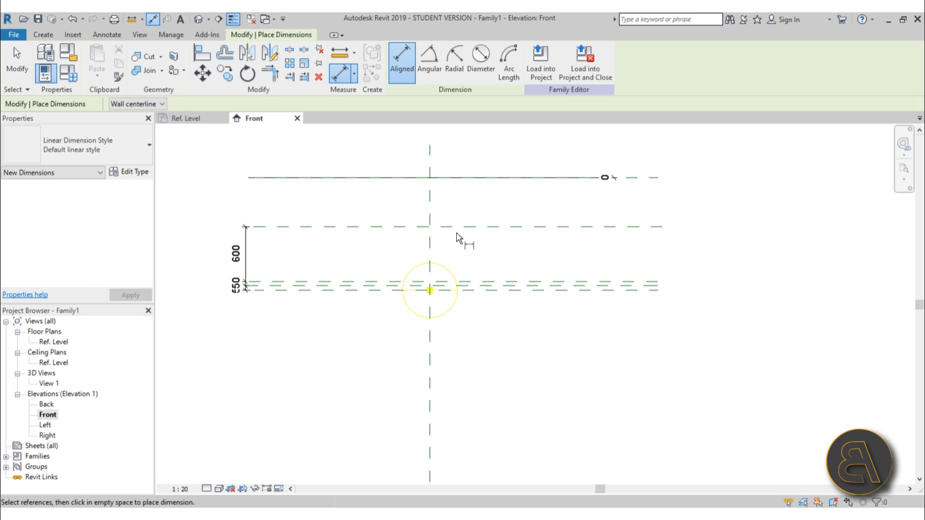
click(652, 178)
click(639, 227)
click(244, 337)
key(Escape)
key(Escape)
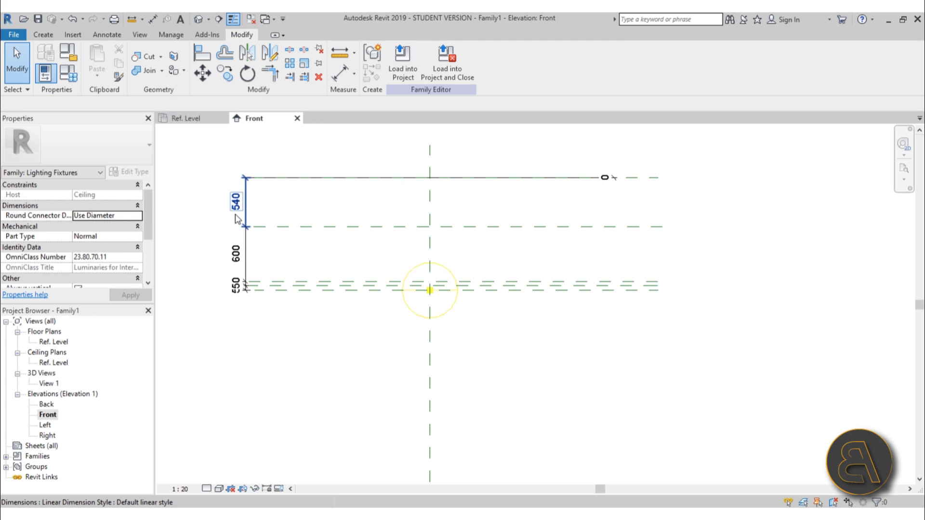
- Label the dimension below the ceiling with a new instance family parameter named "ceiling offset"
click(237, 219)
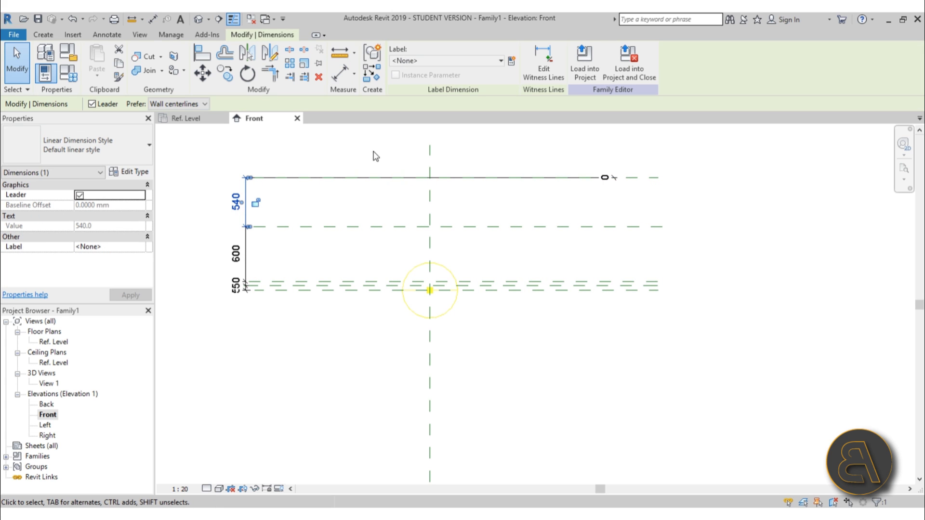
click(510, 61)
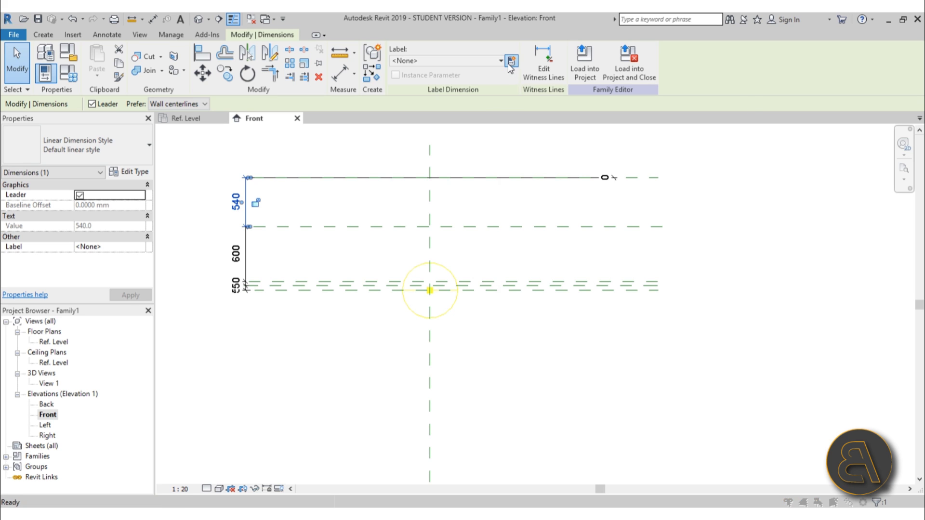
drag(585, 115, 347, 102)
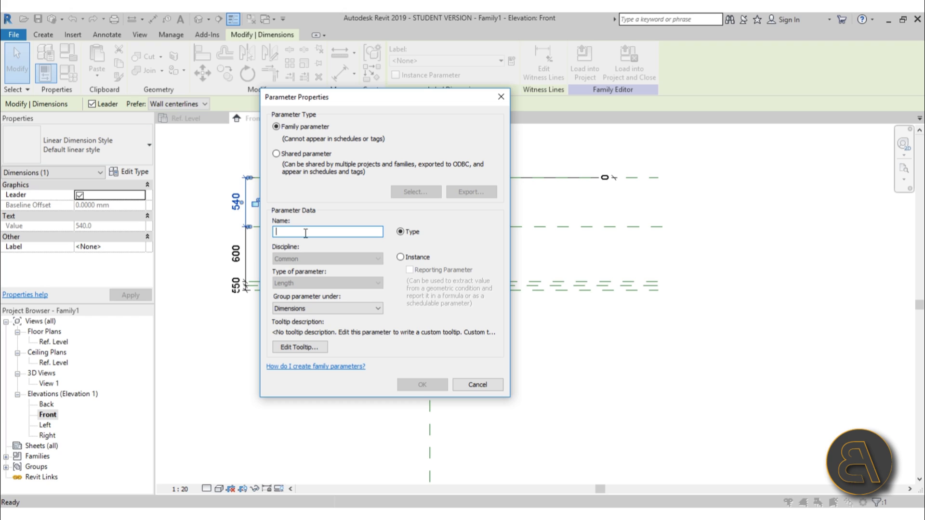
text(ceiling off)
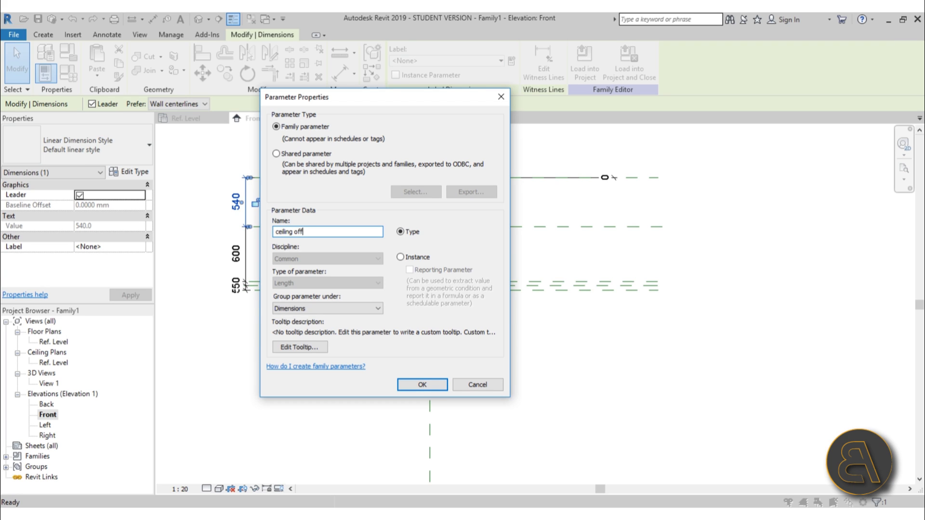
click(425, 260)
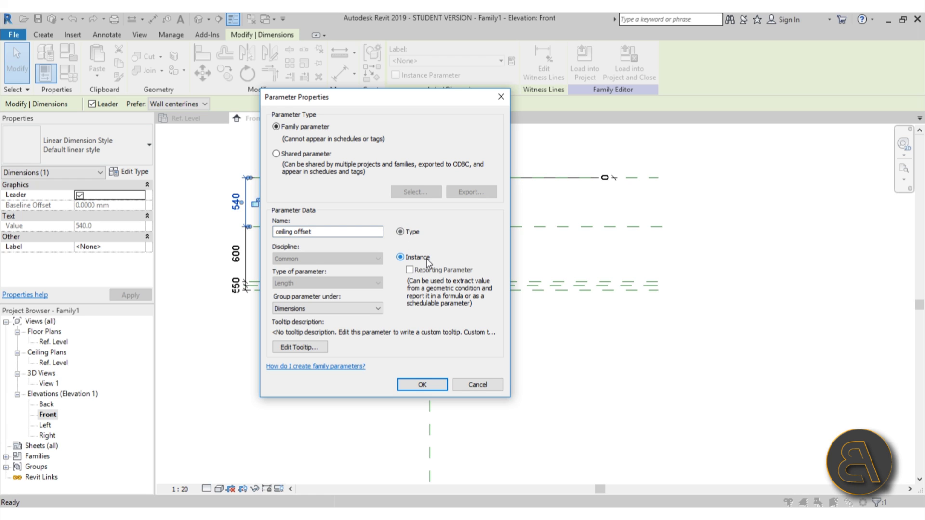
click(414, 388)
click(340, 314)
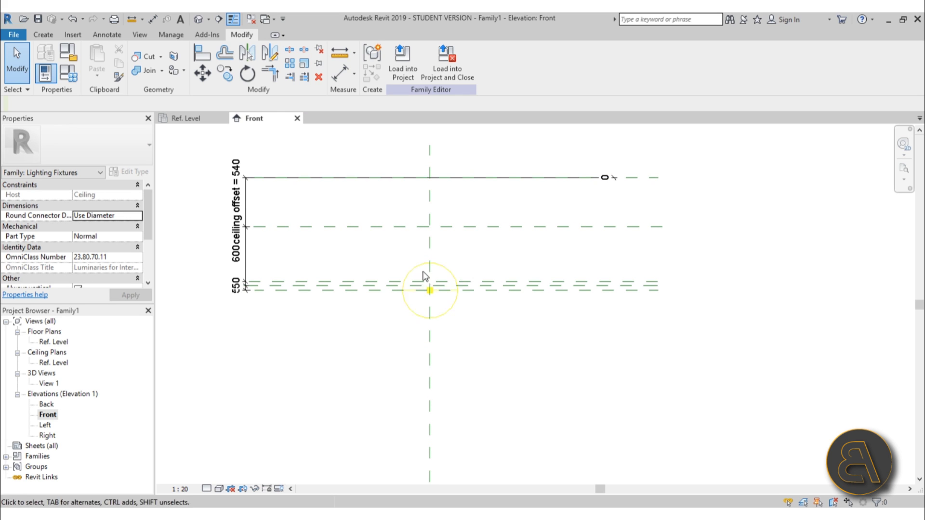
- Flex the ceiling offset parameter by applying 300 mm, and set its final value to 600 mm
click(74, 79)
drag(203, 75, 140, 43)
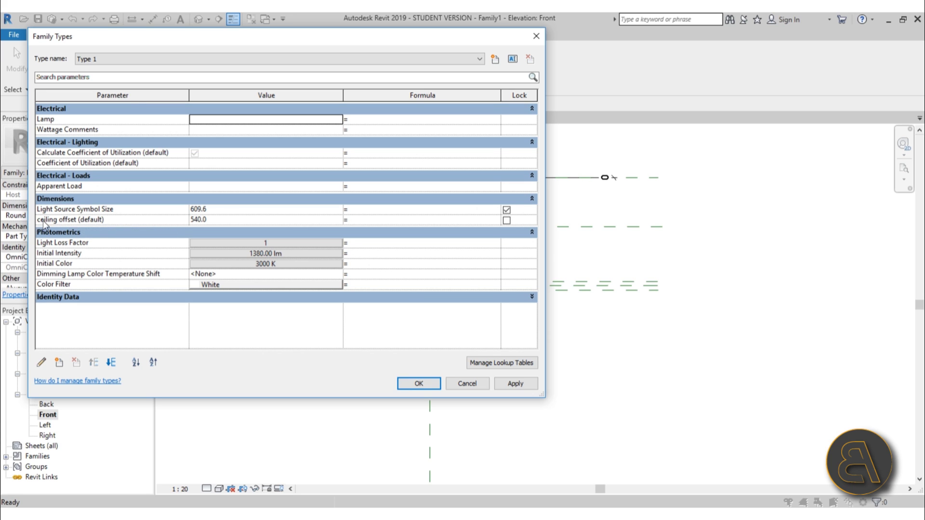
click(217, 220)
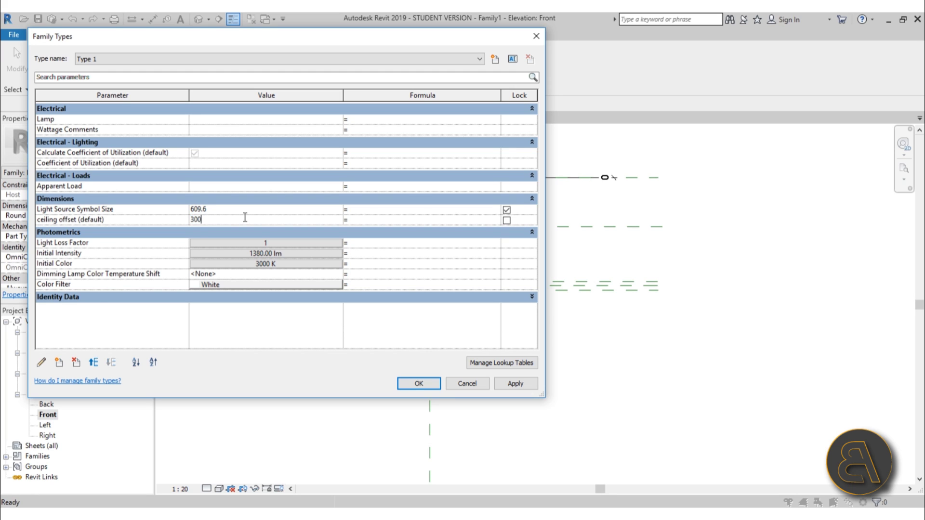
click(508, 385)
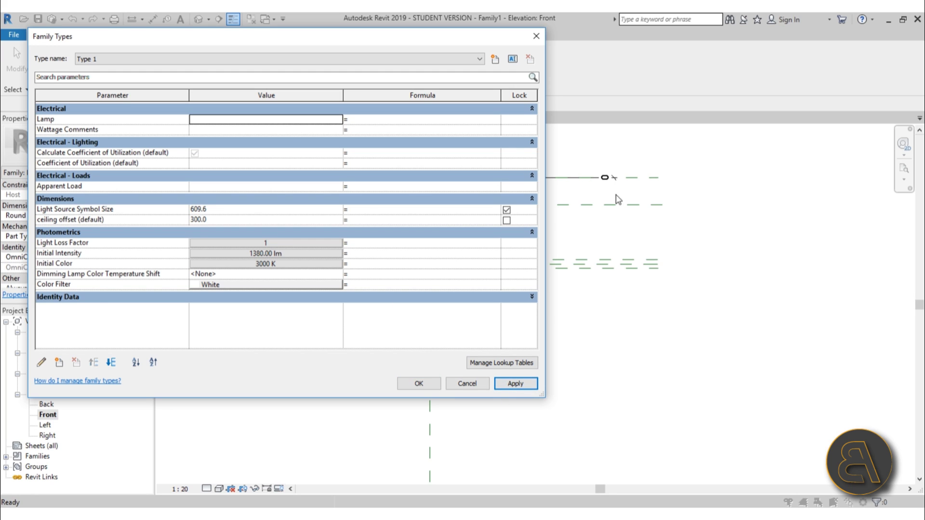
click(238, 223)
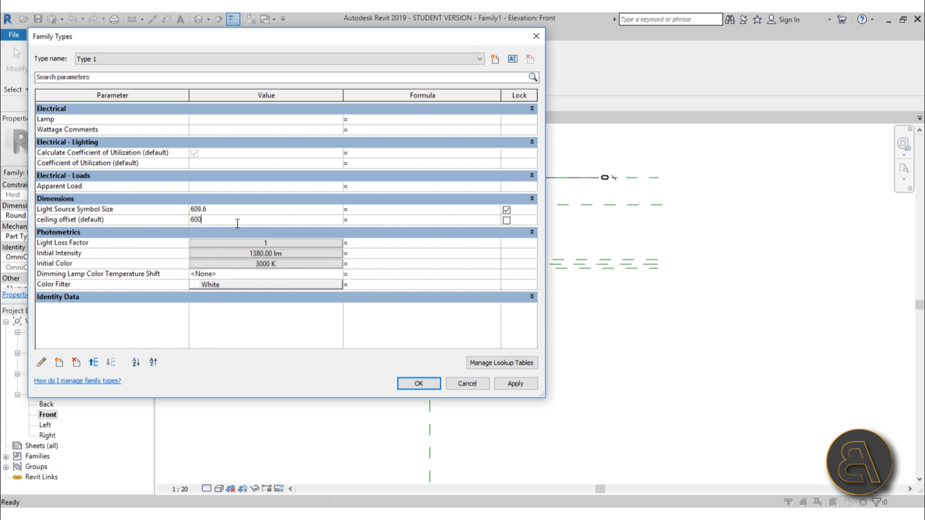
click(512, 385)
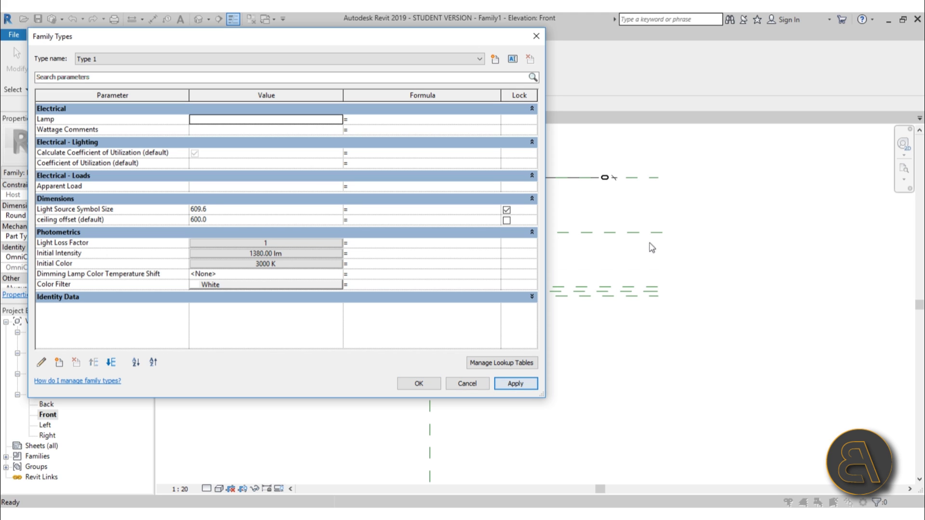
click(410, 386)
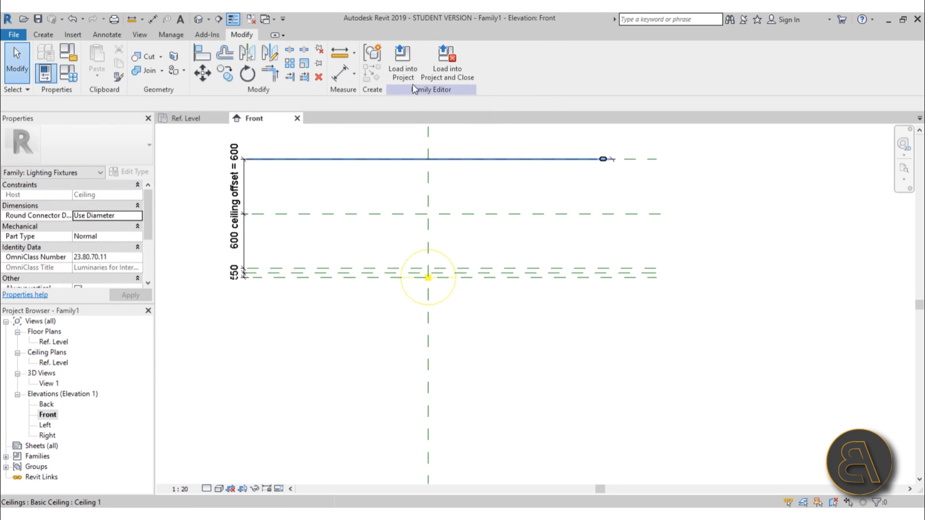
- In the Ref. Level ceiling plan, create an extrusion from a 30 mm radius circle centred on the light source
middle_drag(474, 244, 479, 221)
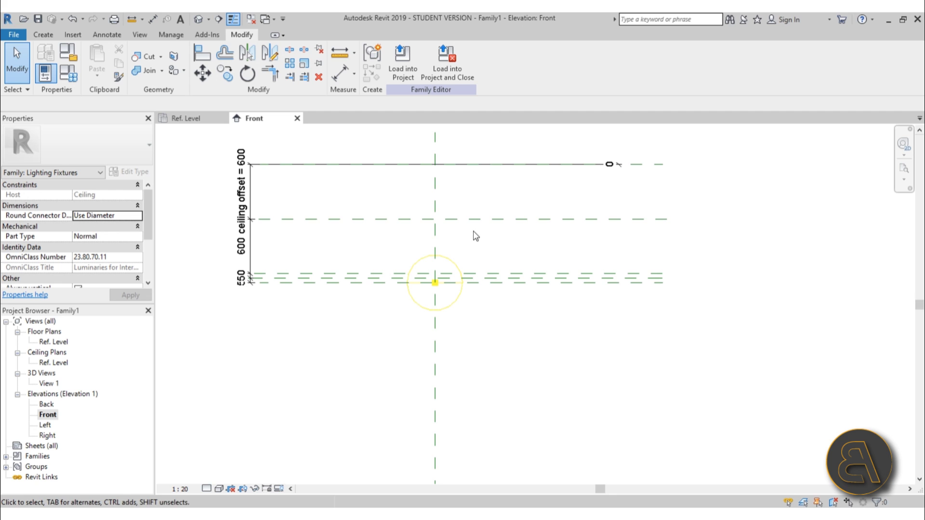
double_click(55, 343)
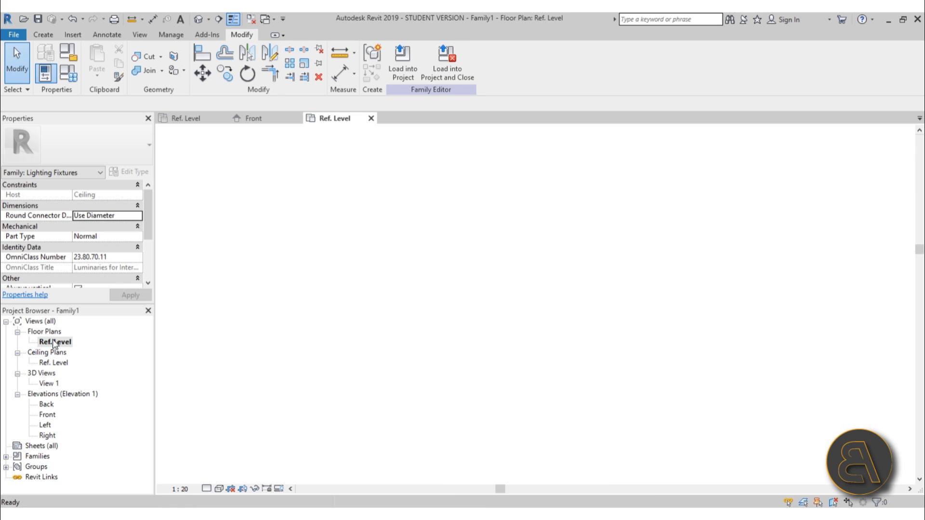
double_click(54, 363)
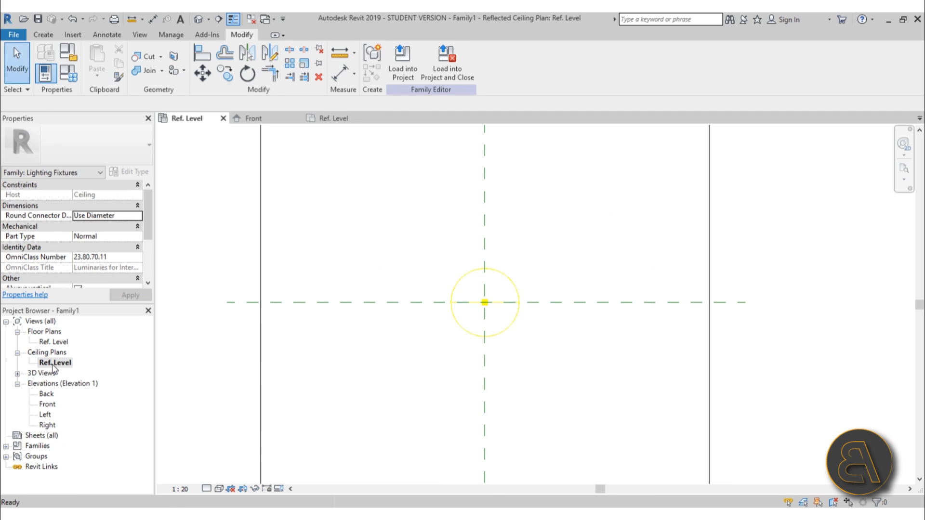
click(18, 374)
scroll(504, 334, up, 5)
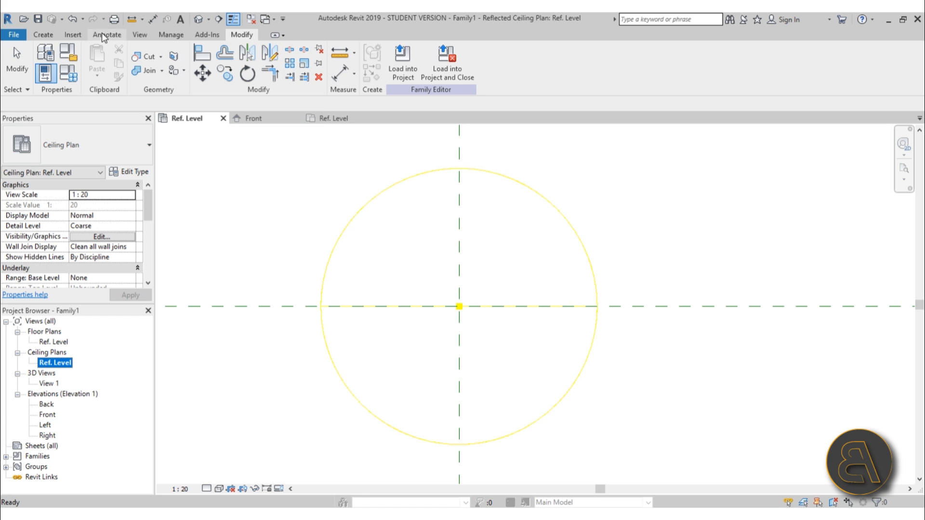
click(44, 34)
click(96, 60)
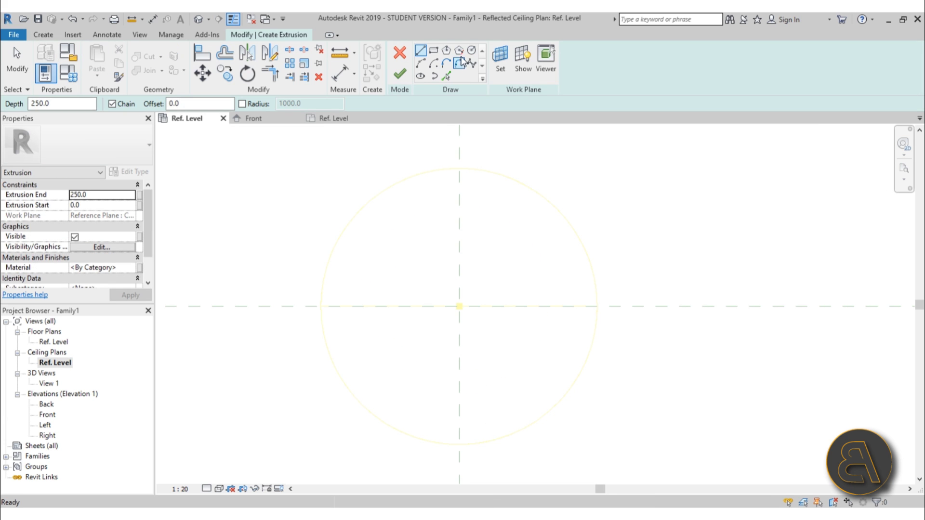
scroll(457, 300, up, 3)
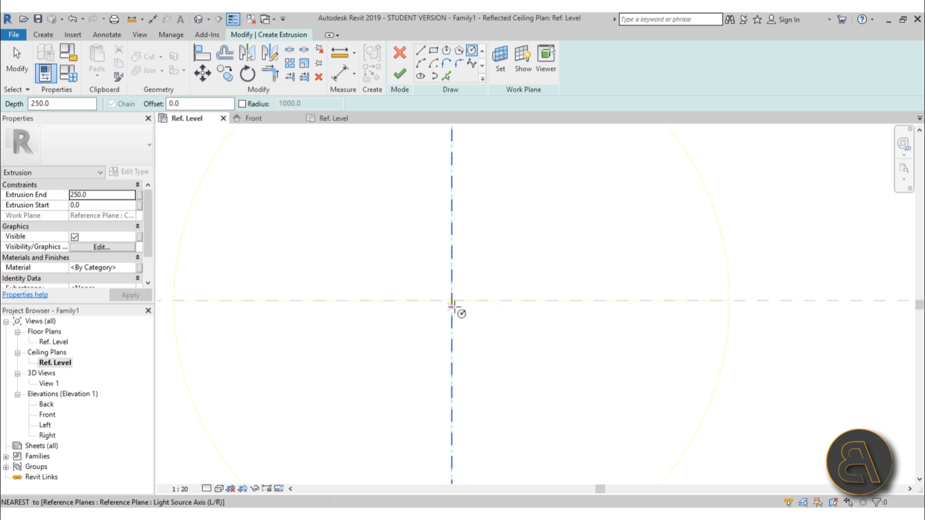
click(451, 301)
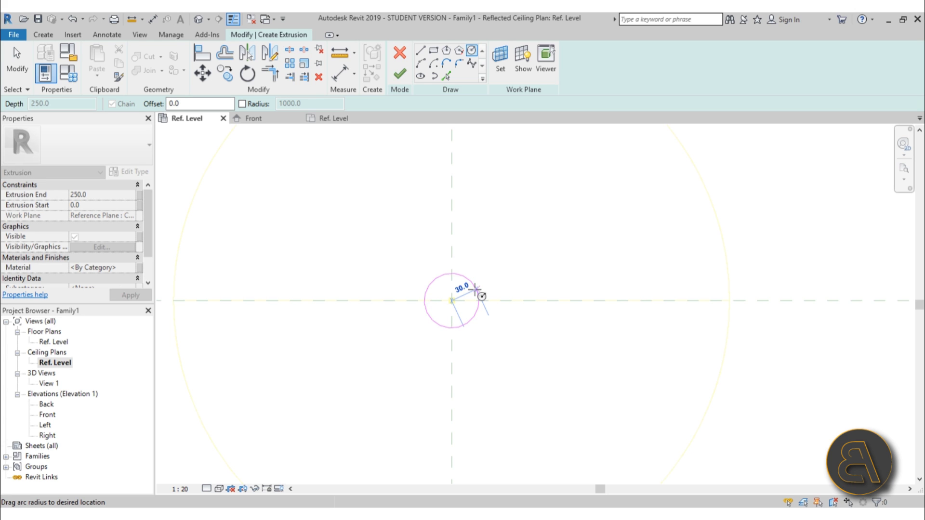
click(474, 291)
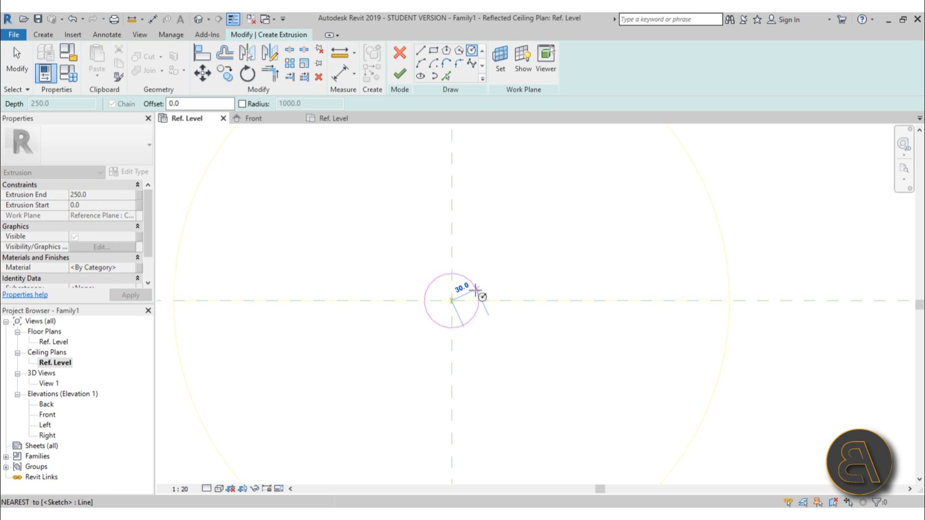
click(399, 74)
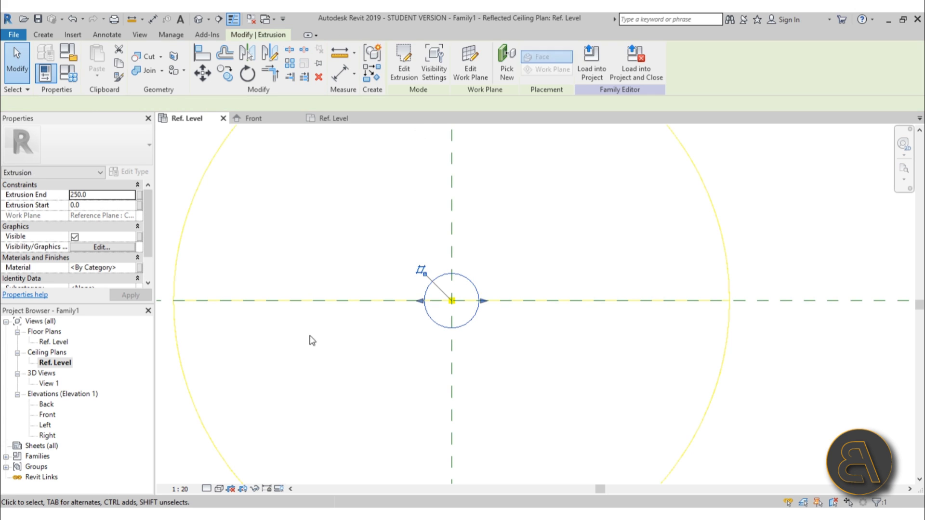
- In the Front elevation, fit the cylinder between the uppermost plane of the locked group and the plane 600 mm below it, locking both ends
double_click(48, 415)
drag(438, 183, 445, 345)
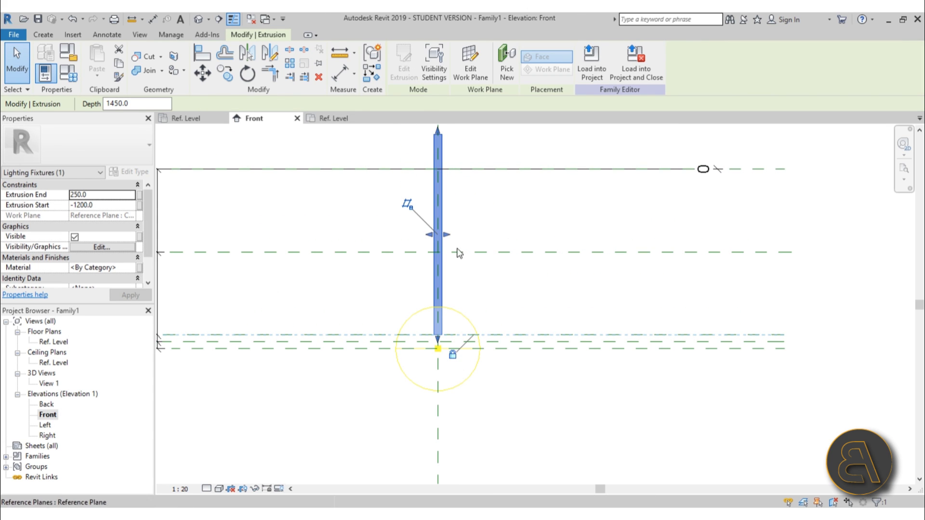
drag(435, 130, 438, 252)
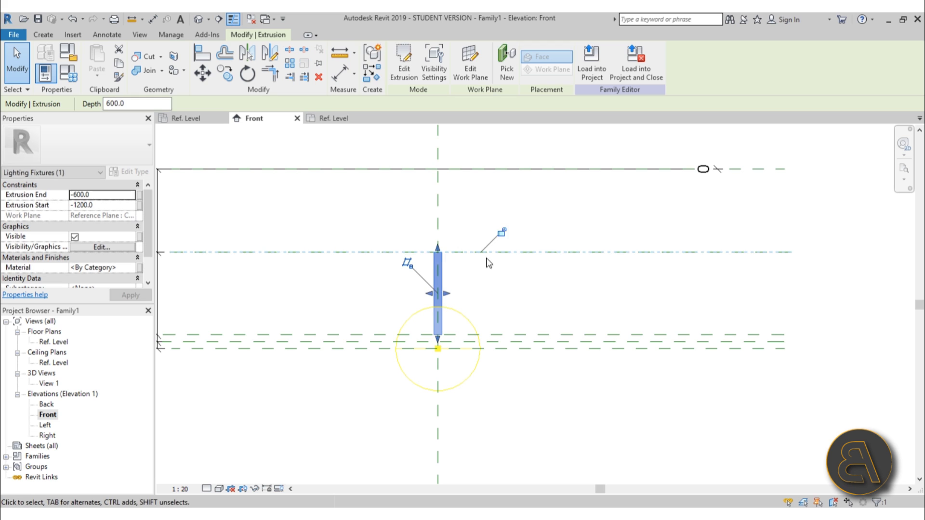
click(500, 233)
click(560, 284)
- Search the materials for "ch" and assign the library material Bronze to the cylindrical extrusion
scroll(537, 289, down, 1)
middle_drag(536, 290, 517, 239)
click(442, 244)
click(131, 268)
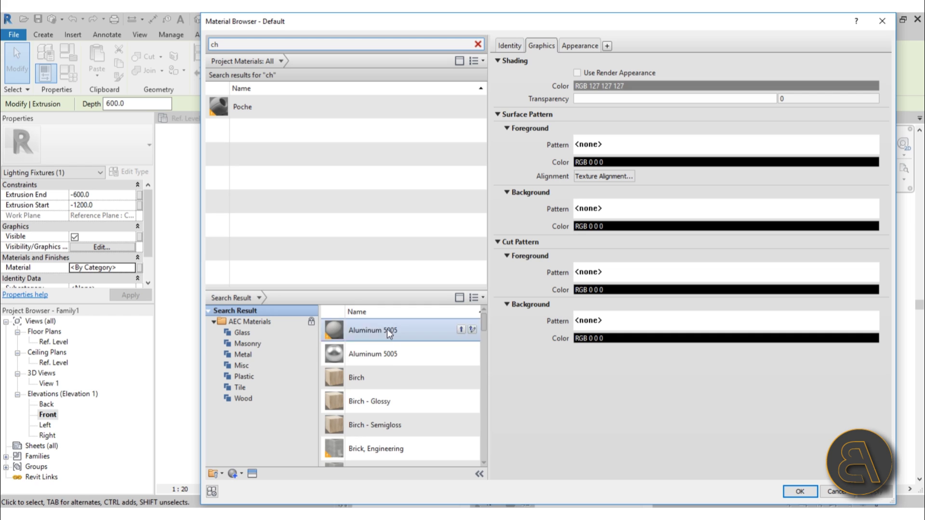
scroll(387, 363, down, 5)
scroll(388, 364, up, 2)
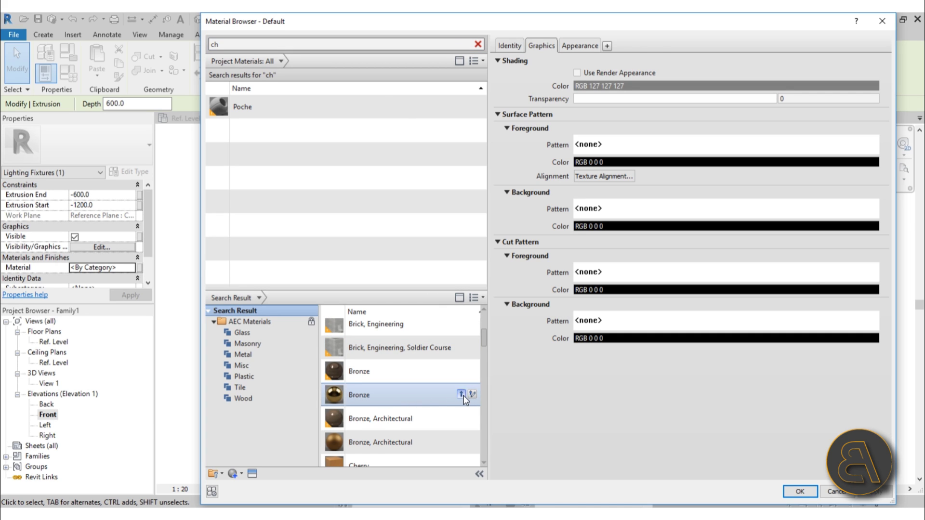
click(462, 394)
click(880, 496)
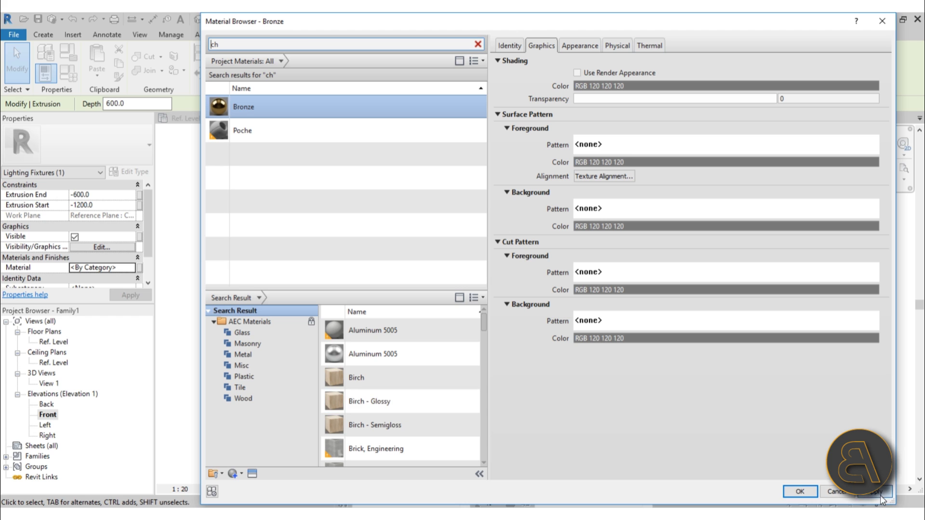
click(799, 492)
key(Escape)
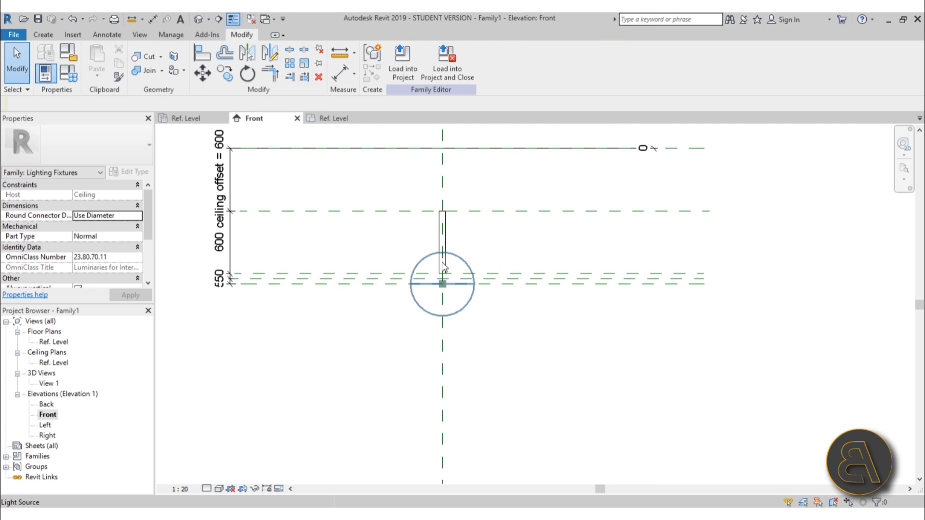
- In the Ref. Level ceiling plan, create a second extrusion from a 30 mm radius circle coinciding with the first cylinder
click(442, 244)
key(Escape)
double_click(53, 342)
double_click(55, 362)
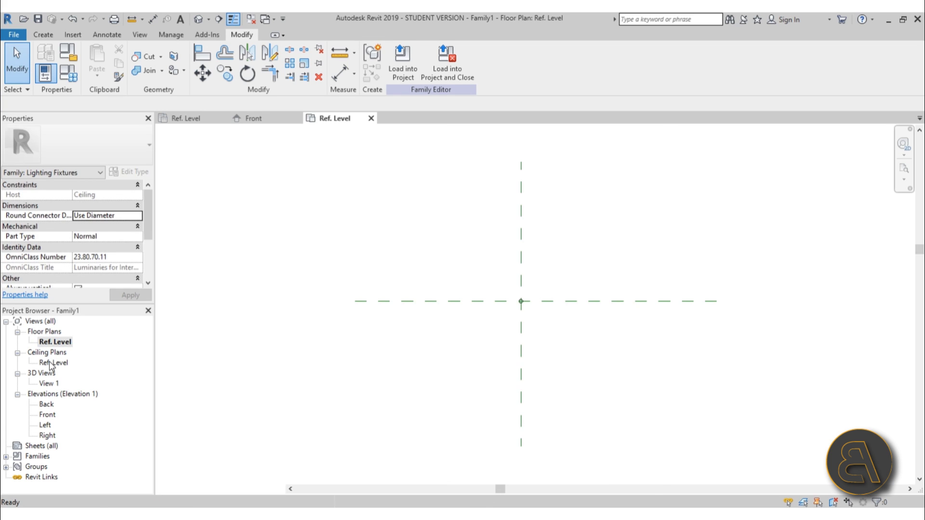
scroll(458, 301, up, 2)
click(43, 35)
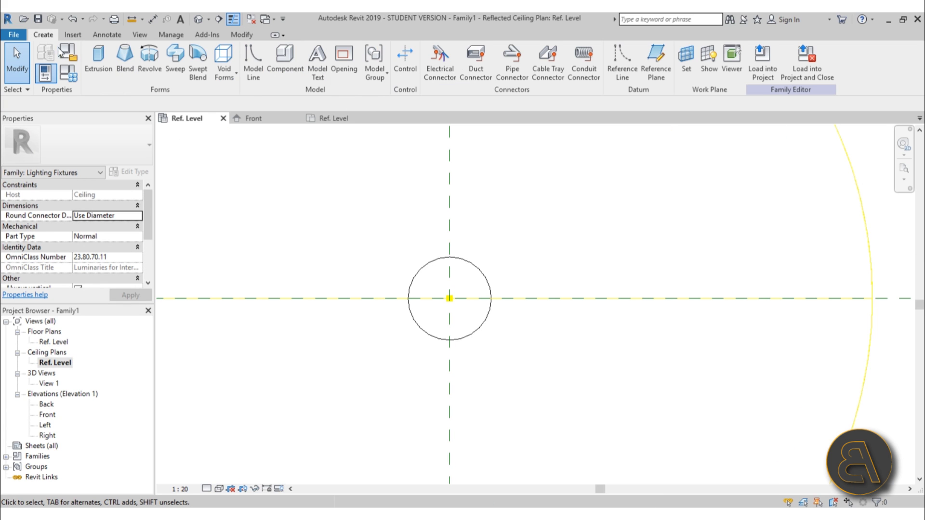
click(99, 62)
click(471, 50)
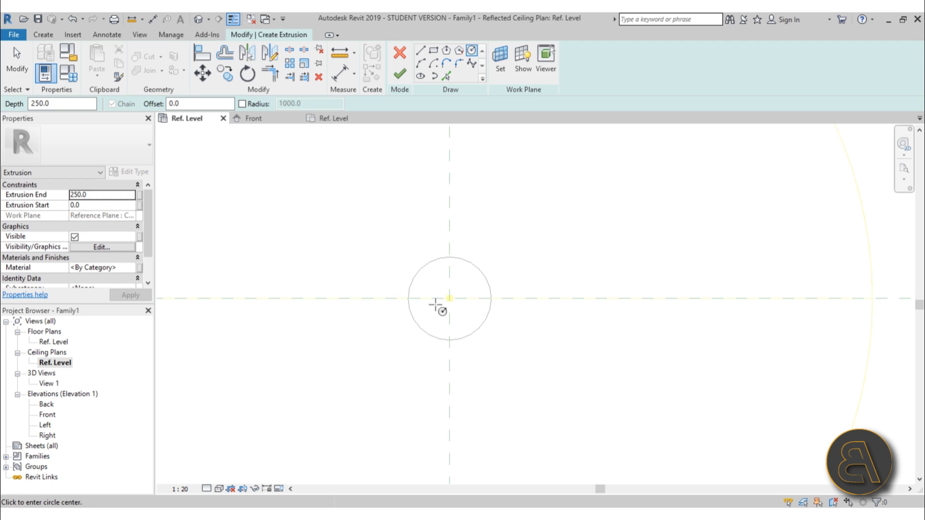
click(449, 299)
click(469, 264)
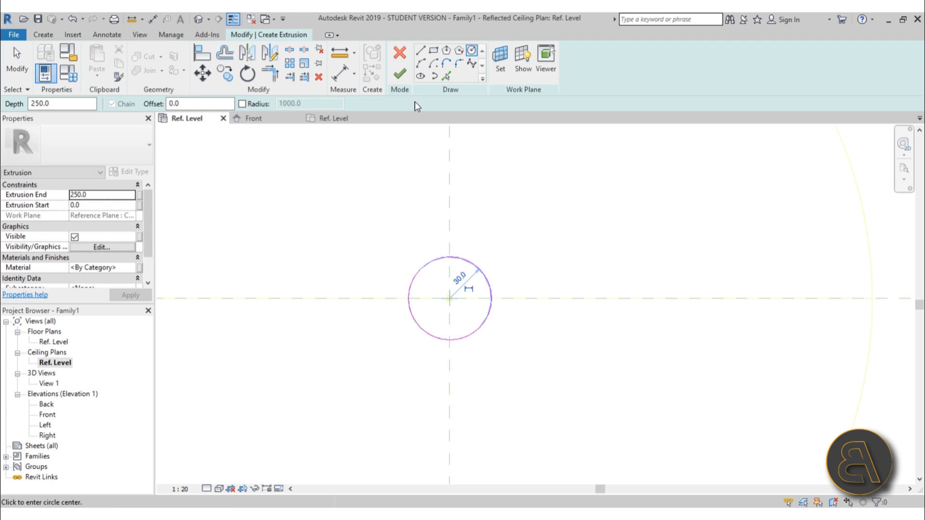
click(400, 74)
- In the Front elevation, fit the second cylinder between the upper two planes of the lower group, 50 mm deep, locking both ends
double_click(46, 415)
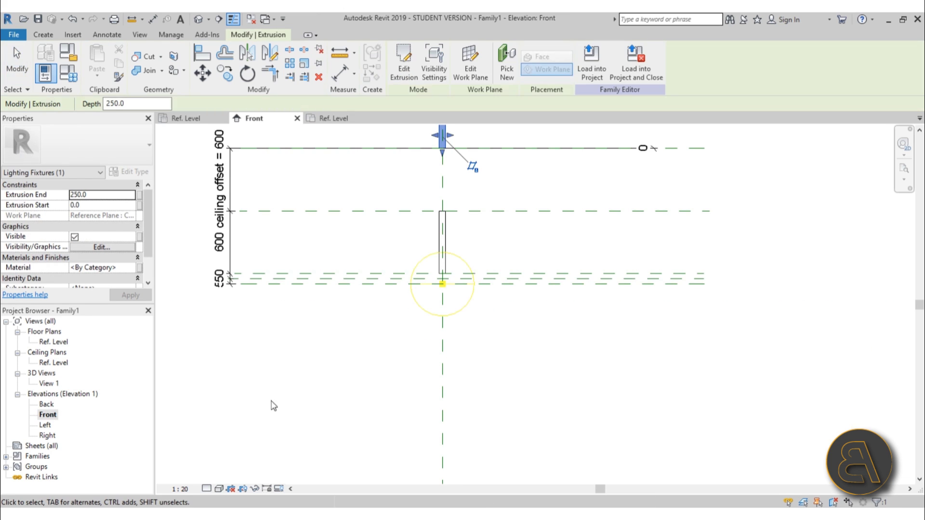
scroll(455, 173, up, 1)
drag(440, 150, 440, 295)
middle_drag(456, 136, 449, 194)
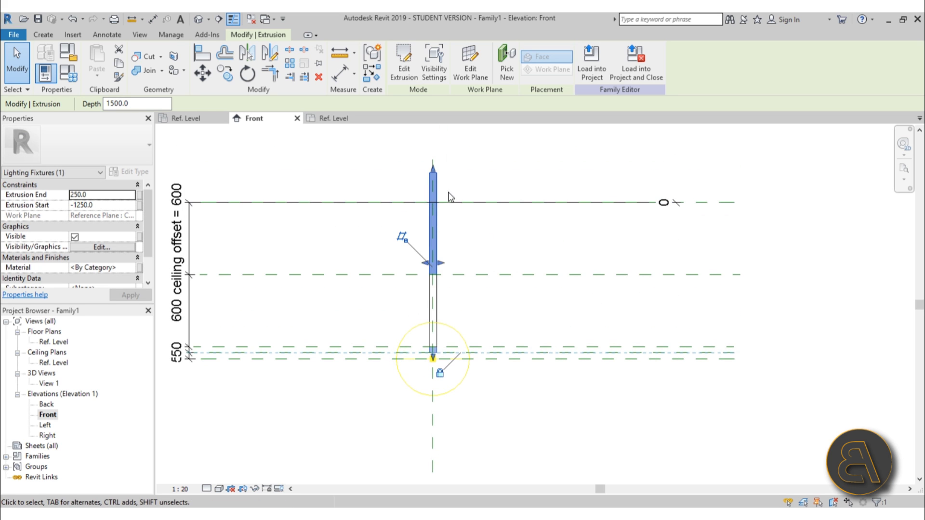
drag(438, 169, 446, 356)
scroll(463, 344, up, 2)
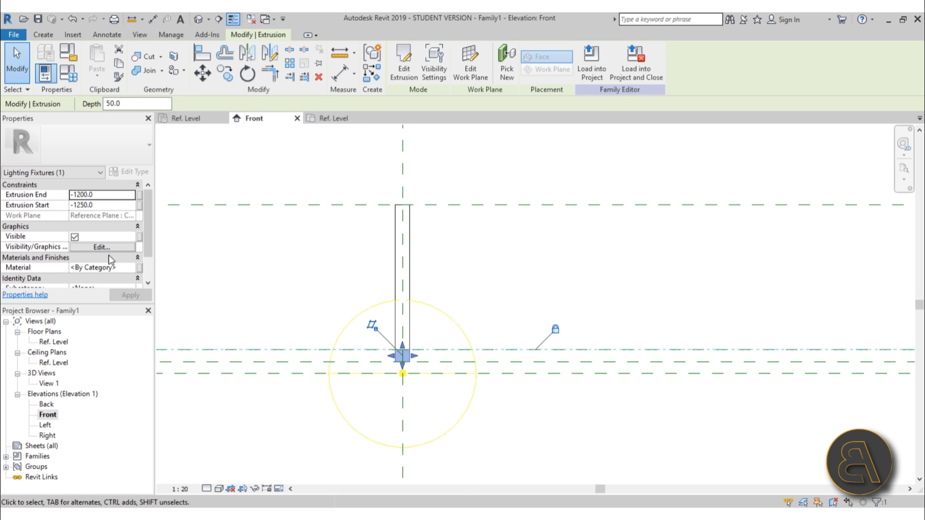
- Add Glass, White, High Luminance from the AEC glass library and assign it to the short cylinder
click(130, 268)
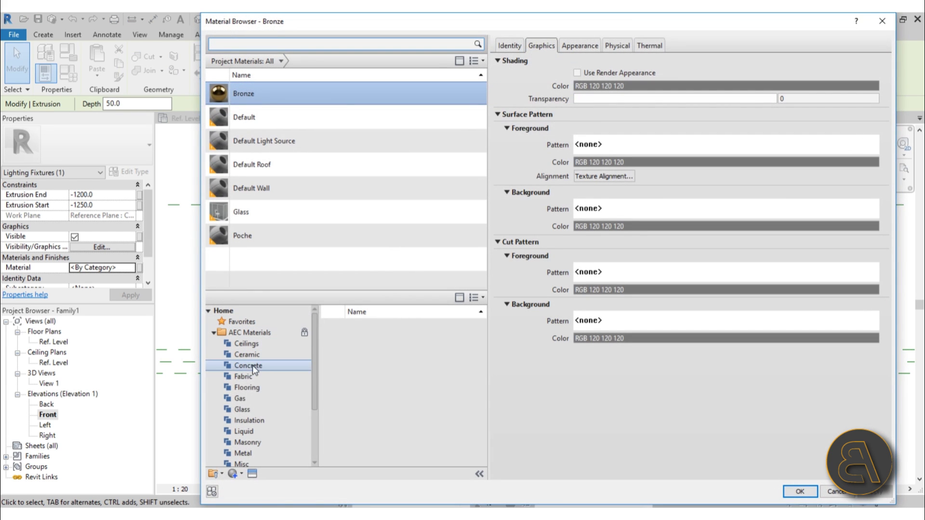
click(241, 409)
scroll(415, 391, down, 3)
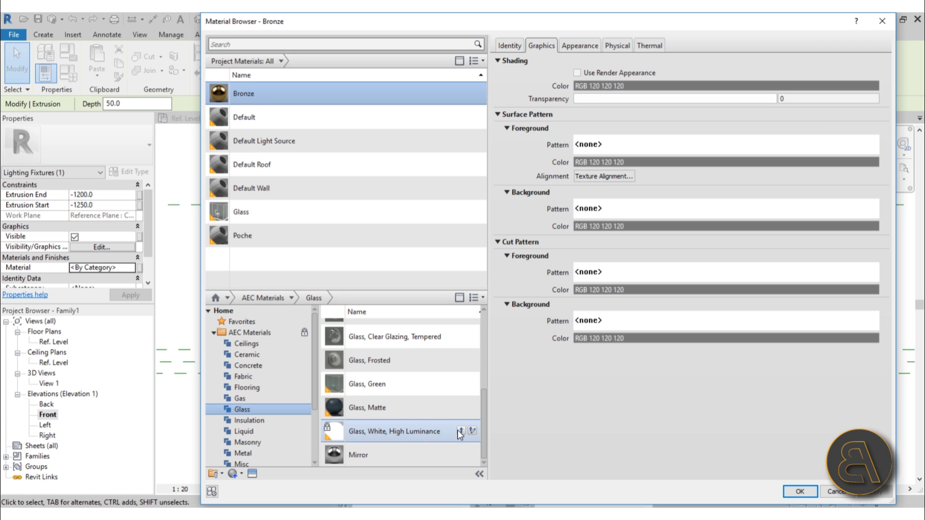
click(461, 430)
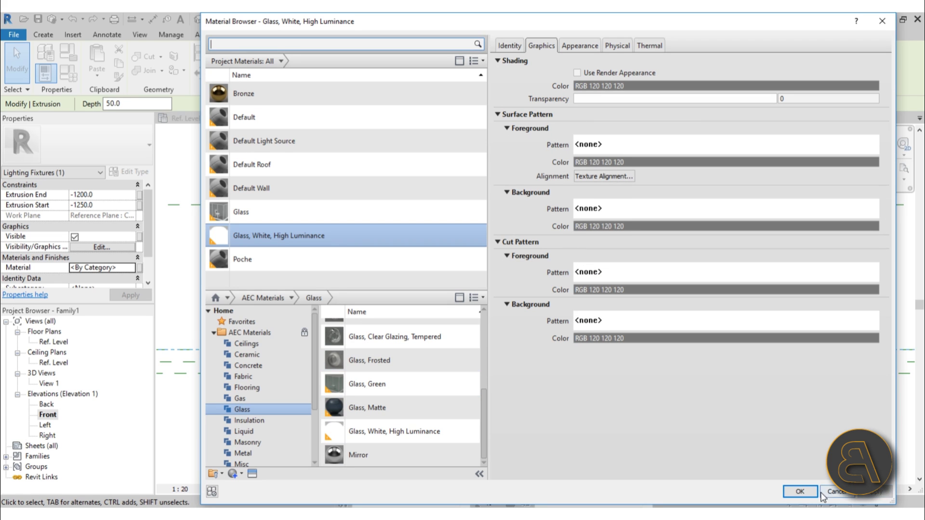
click(810, 490)
key(Escape)
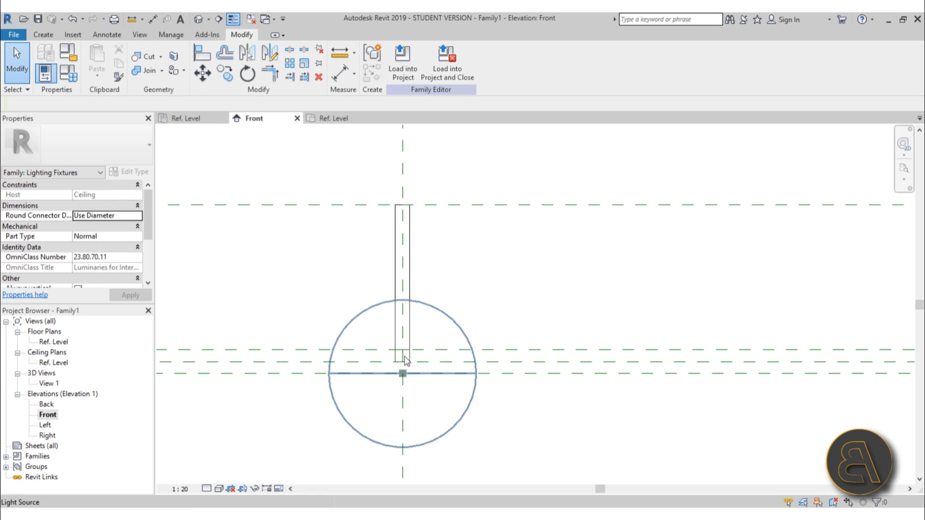
click(410, 357)
key(Escape)
- Examine the light source symbol and its position relative to the cylinders and reference planes
scroll(507, 270, down, 2)
middle_drag(508, 271, 494, 176)
scroll(455, 215, up, 3)
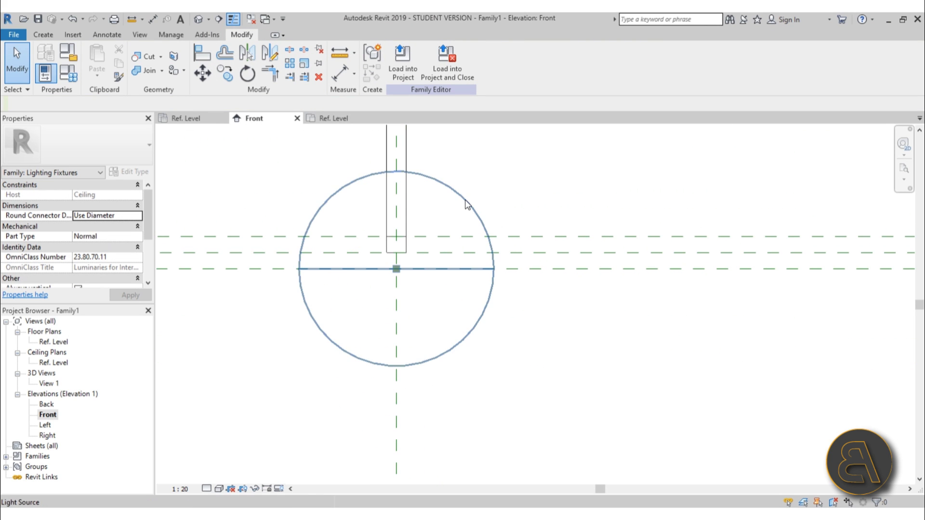
click(466, 204)
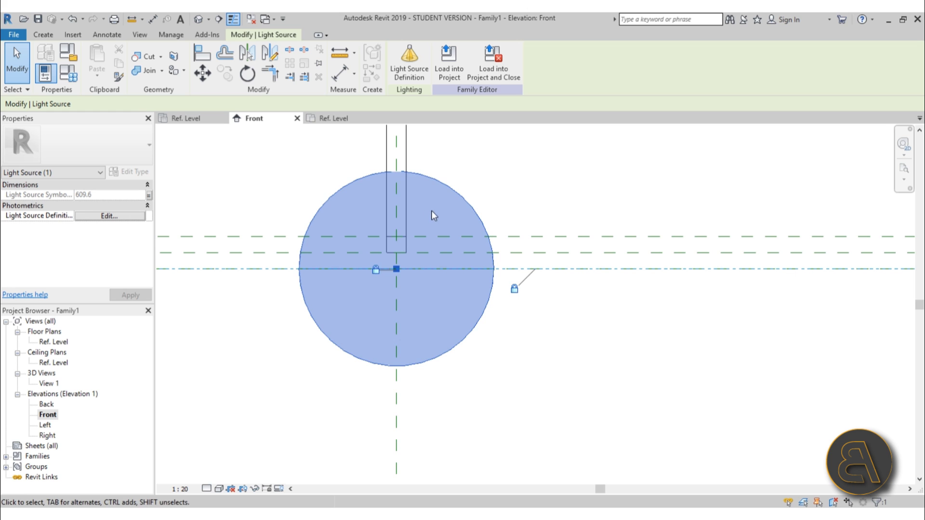
middle_drag(484, 171, 486, 178)
scroll(403, 204, down, 4)
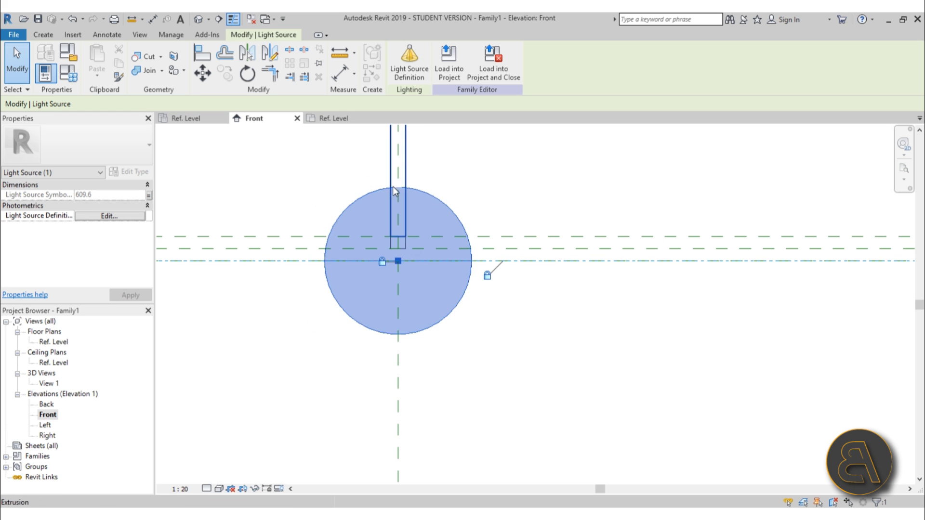
scroll(409, 214, up, 3)
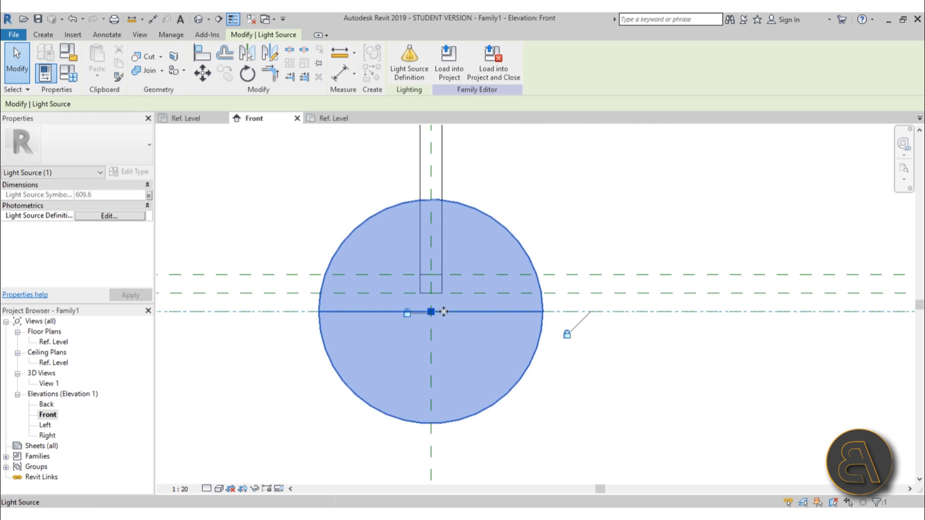
click(589, 401)
scroll(562, 350, down, 4)
middle_drag(562, 350, 534, 362)
mouse_move(567, 267)
mouse_down()
mouse_move(568, 208)
mouse_move(569, 266)
mouse_up()
click(534, 287)
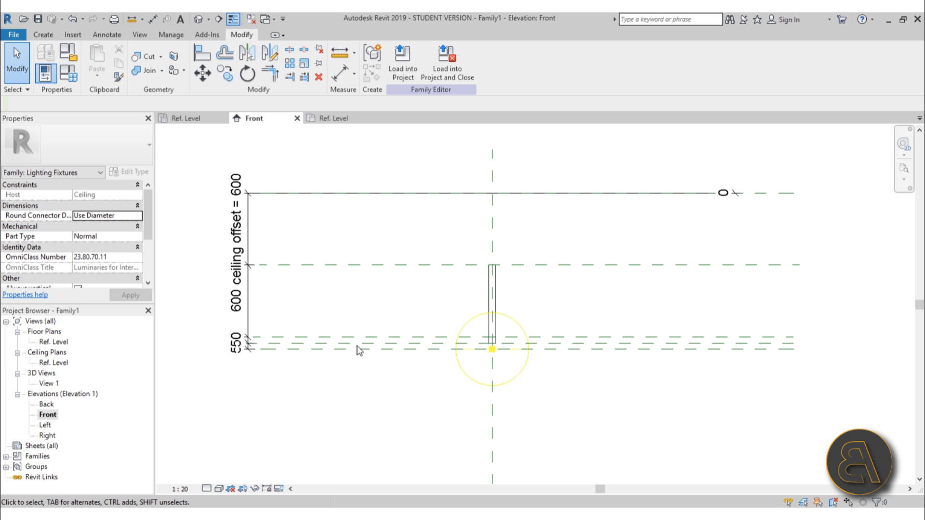
- In the Ref. Level ceiling plan, create a third extrusion from a 1 mm radius circle centred on the light source
double_click(54, 364)
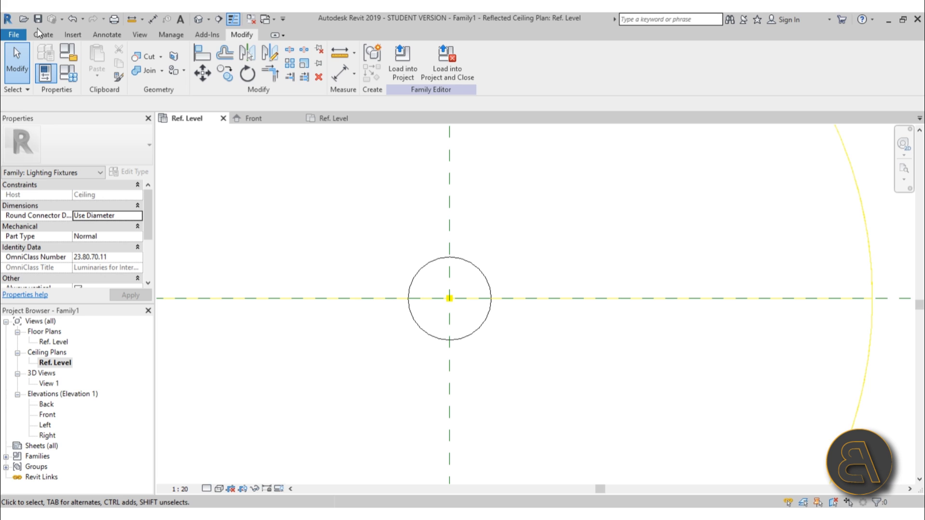
click(43, 35)
click(106, 66)
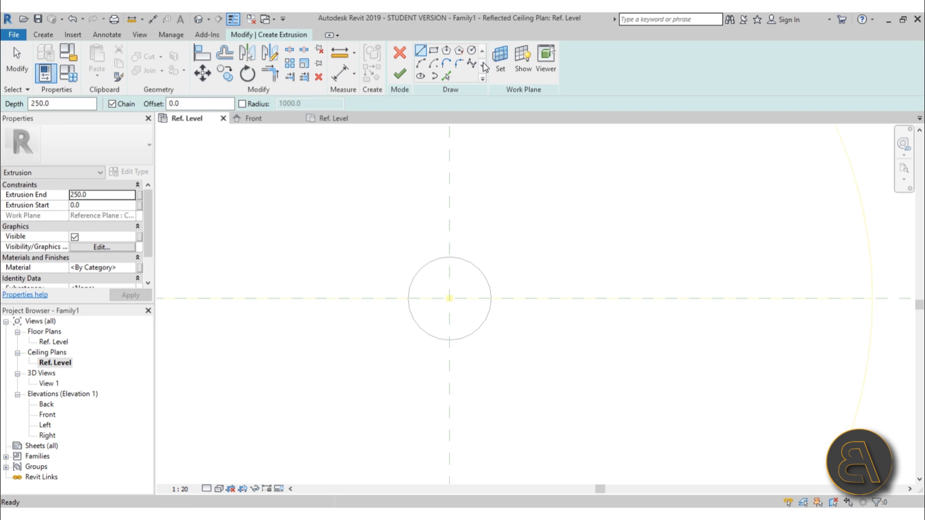
scroll(460, 301, up, 3)
click(449, 299)
scroll(438, 282, up, 3)
scroll(440, 283, up, 2)
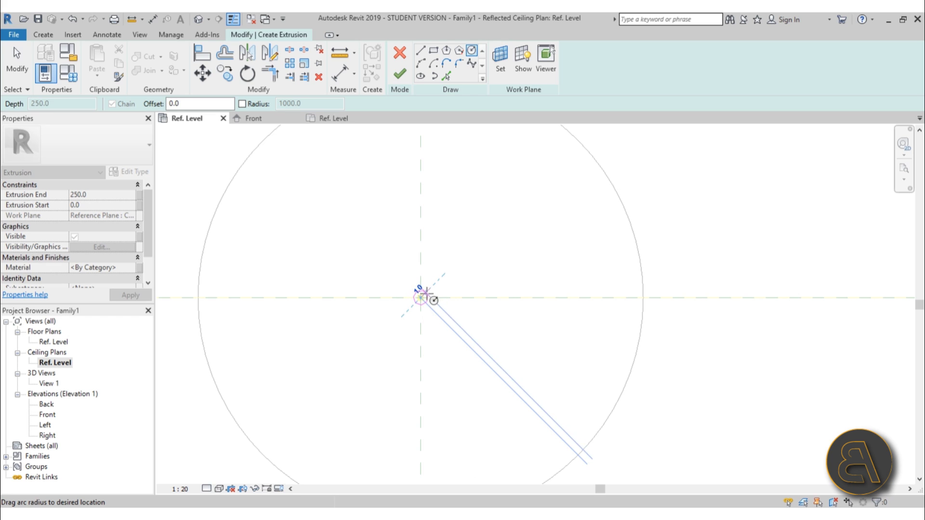
click(426, 292)
click(399, 73)
- In the Front elevation, fit the thin cord extrusion between the ceiling and the ceiling-offset plane above the main cylinder, locking its ends
click(47, 415)
double_click(50, 417)
scroll(492, 193, up, 1)
drag(493, 197, 494, 288)
drag(492, 147, 492, 191)
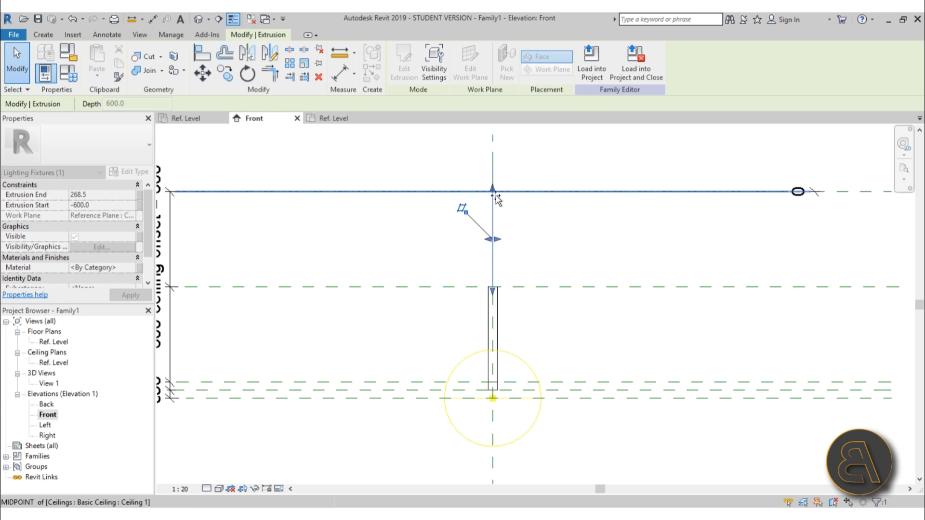
click(512, 172)
click(538, 237)
- Open the default 3D view and inspect the whole fixture hanging from the ceiling
scroll(538, 236, down, 2)
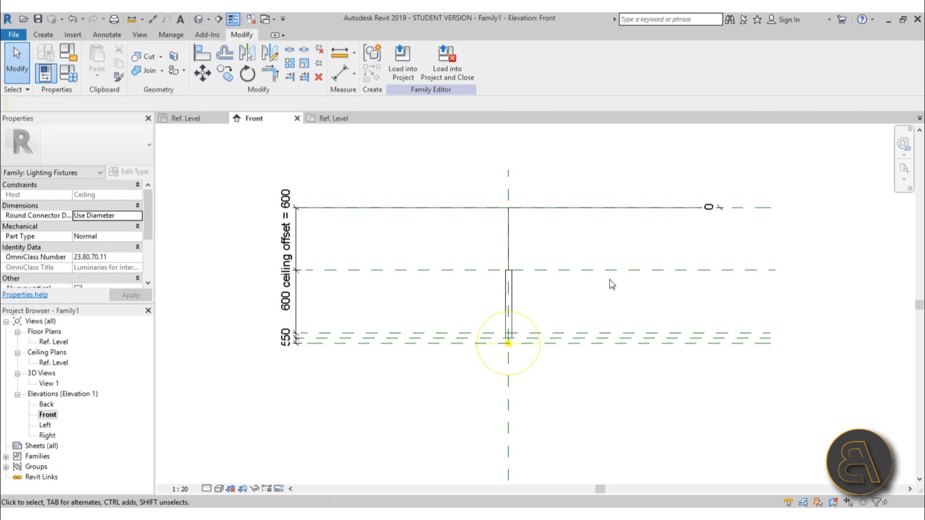
middle_drag(611, 283, 509, 226)
scroll(456, 246, up, 1)
middle_drag(456, 245, 495, 307)
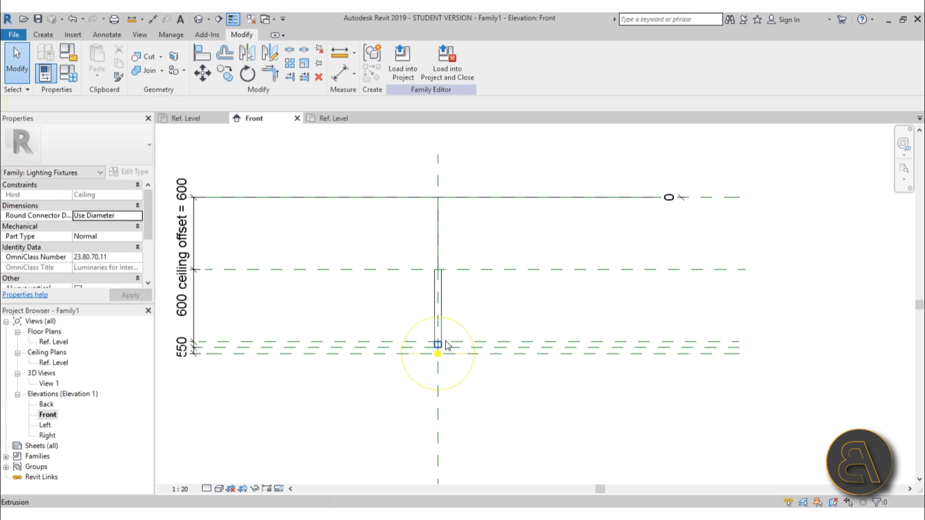
click(198, 19)
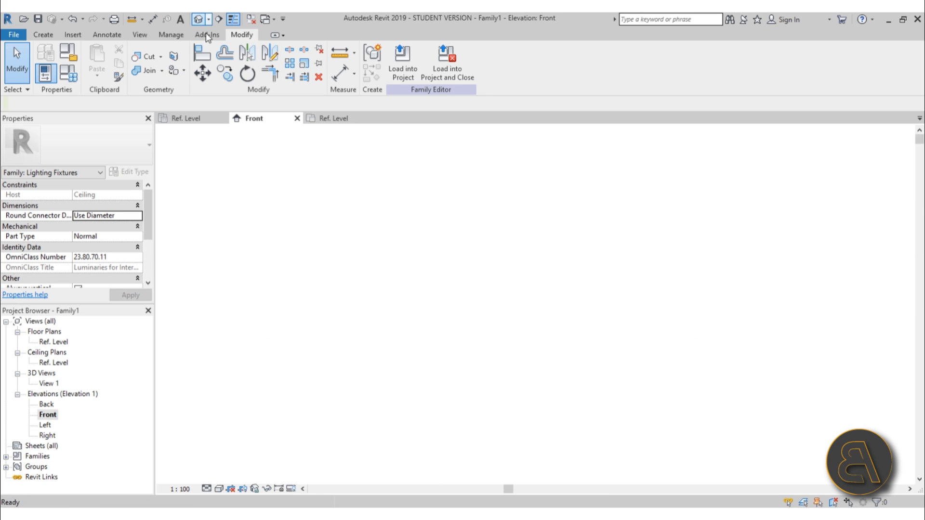
shift+middle_drag(590, 374, 611, 303)
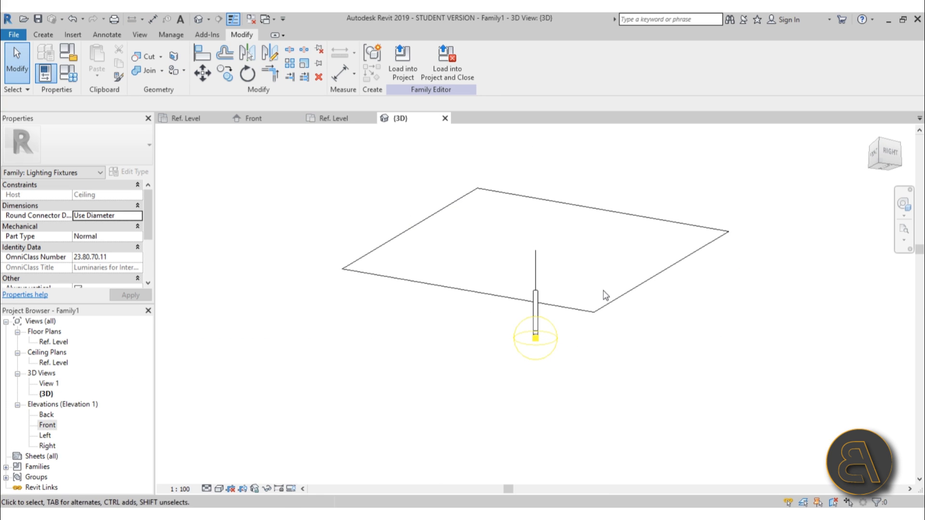
scroll(562, 281, up, 2)
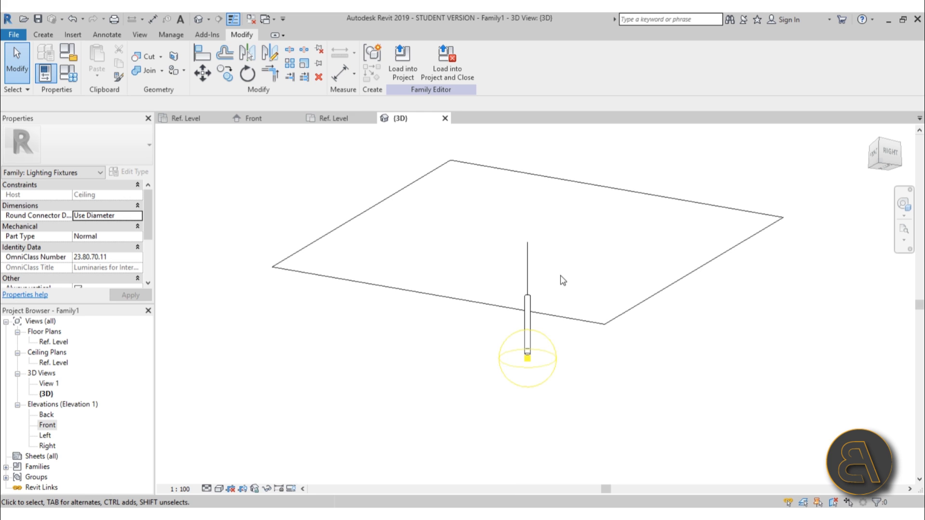
- Set the family's ceiling offset parameter to 300 mm and apply it
click(67, 74)
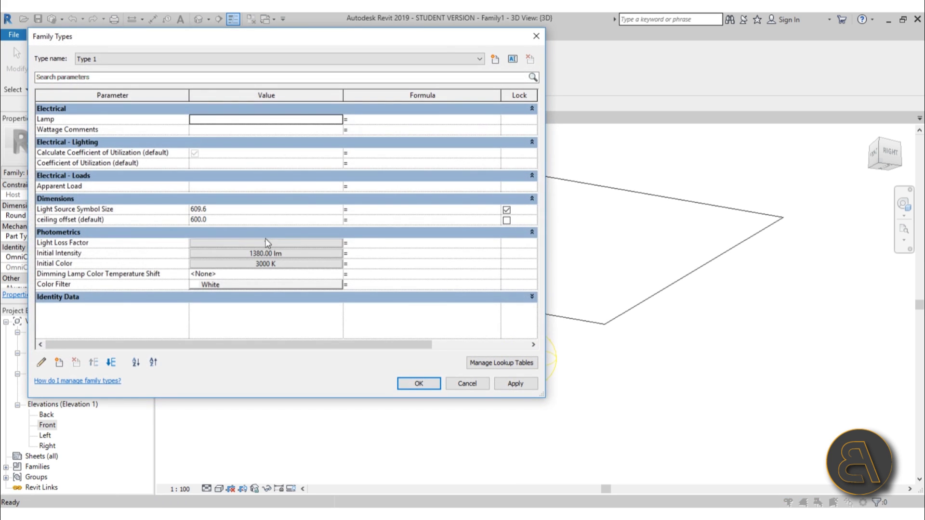
click(232, 220)
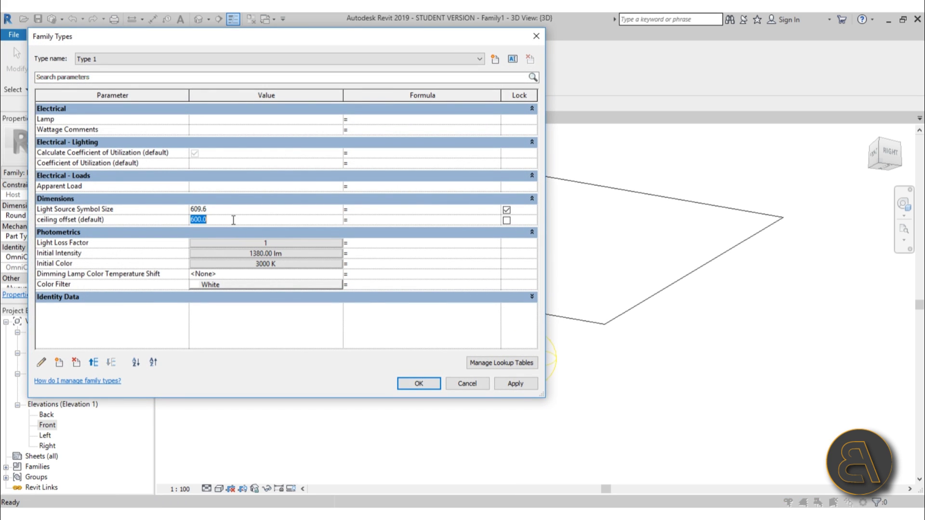
click(522, 383)
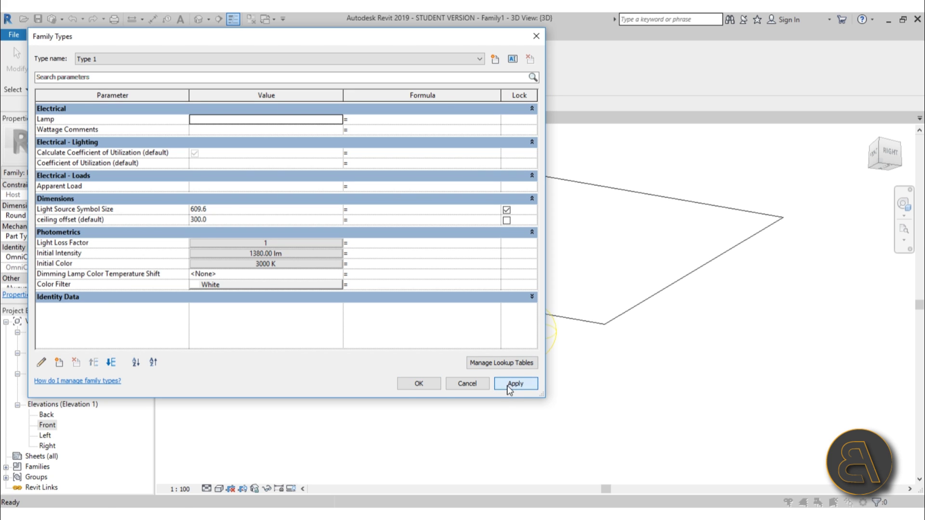
click(415, 384)
- Change the light source's light distribution to photometric web
shift+middle_drag(531, 296, 548, 318)
click(548, 317)
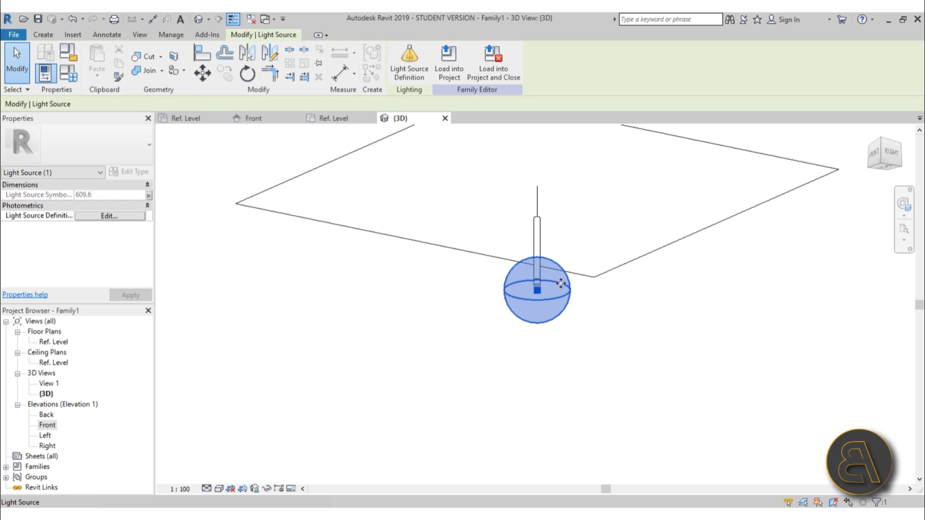
click(400, 73)
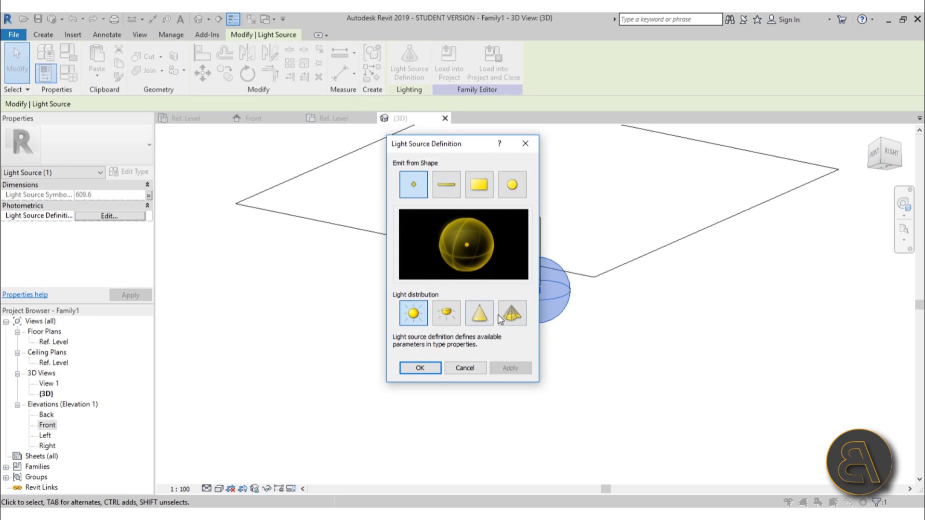
click(511, 314)
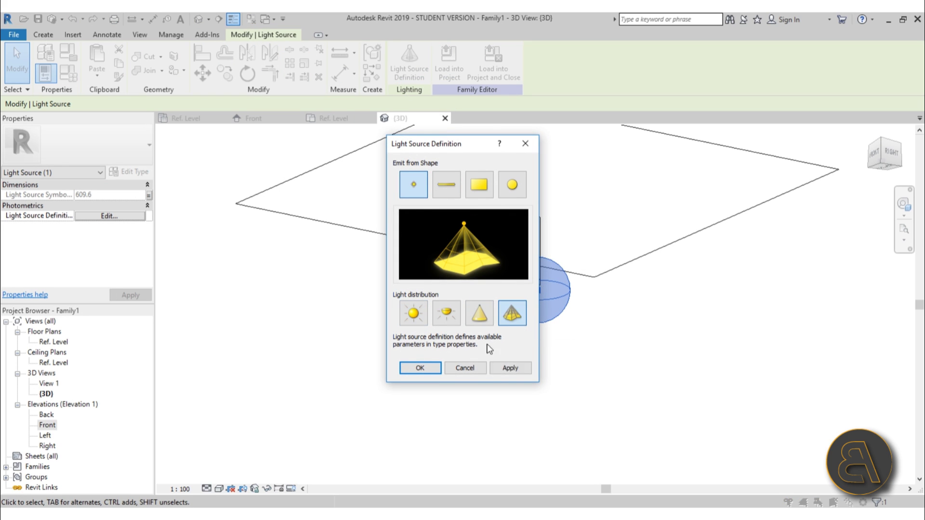
click(503, 368)
click(421, 368)
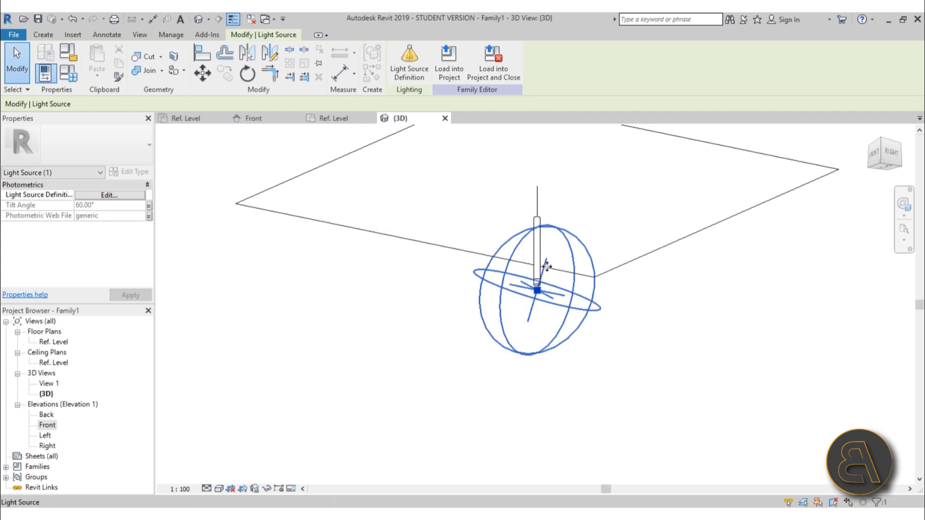
- In the family types, load 4 2Lamp Industrial.ies as the photometric web file
middle_drag(448, 186, 655, 227)
click(69, 73)
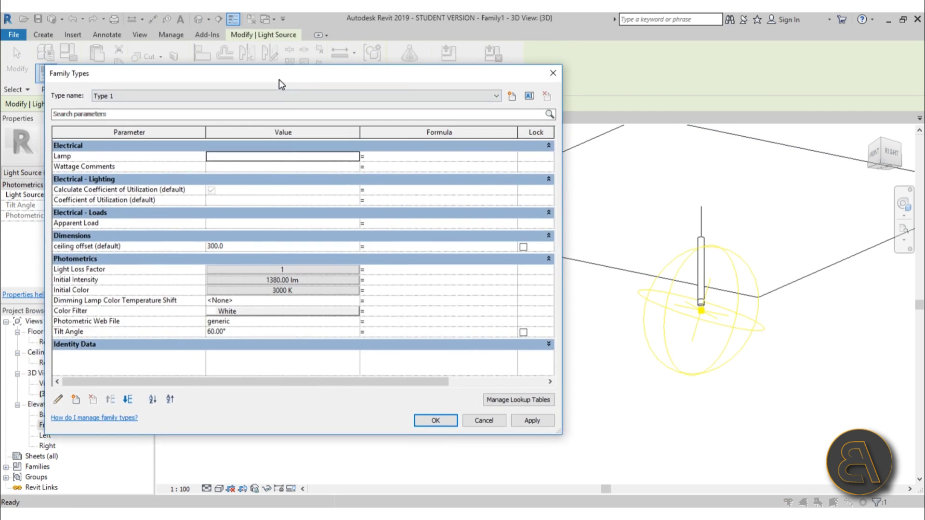
drag(262, 43, 279, 79)
click(358, 320)
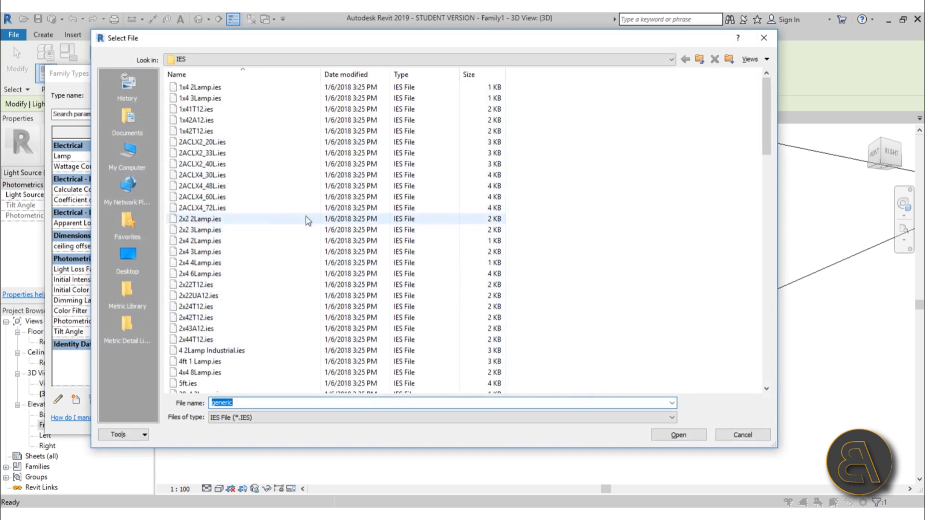
scroll(306, 217, down, 5)
scroll(247, 226, up, 3)
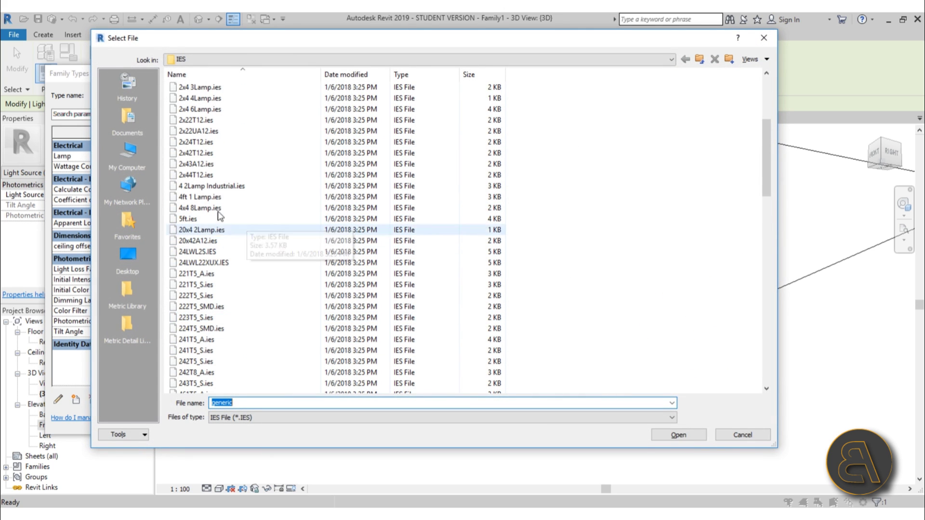
click(209, 188)
click(679, 435)
- Set the light source's tilt angle to 90° and apply the family type changes
click(335, 333)
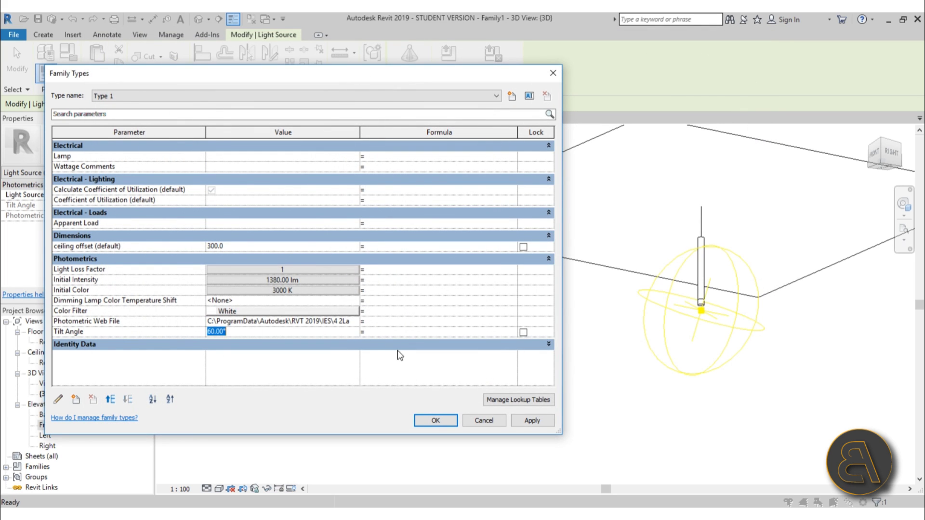
click(532, 420)
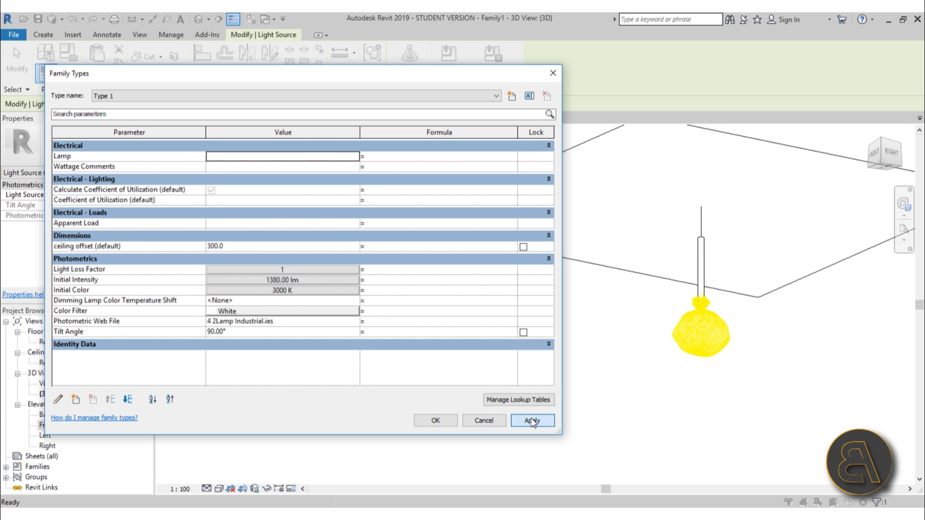
click(435, 420)
shift+middle_drag(598, 326, 642, 341)
scroll(728, 299, up, 3)
scroll(614, 345, up, 3)
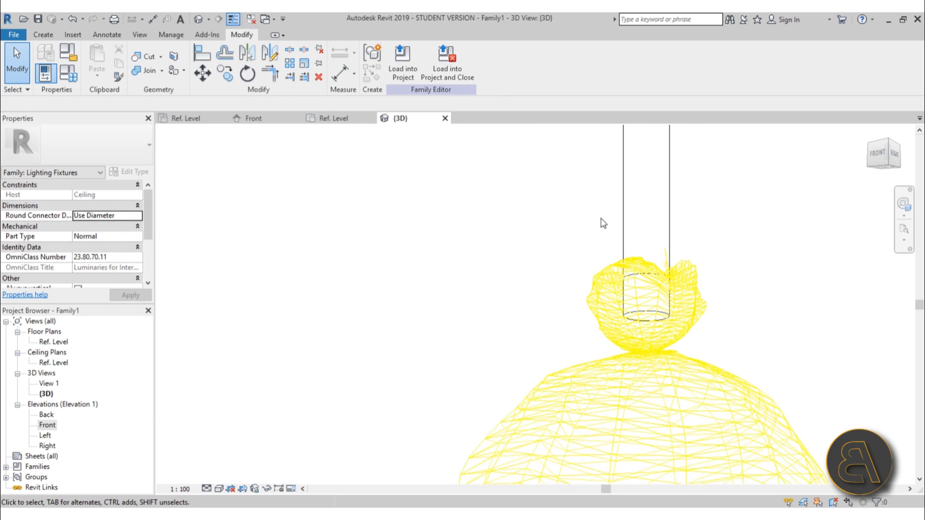
- Set the light source's initial color to 4000 K and its initial intensity to 6080 lm luminous flux in the family types
scroll(601, 222, down, 4)
shift+middle_drag(602, 223, 584, 241)
middle_drag(609, 277, 546, 286)
scroll(587, 255, up, 3)
scroll(577, 298, down, 4)
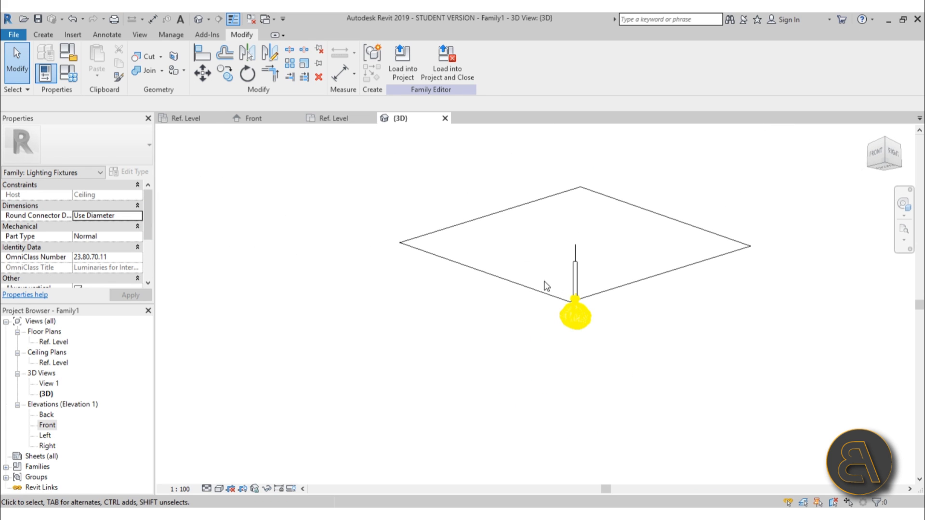
click(70, 79)
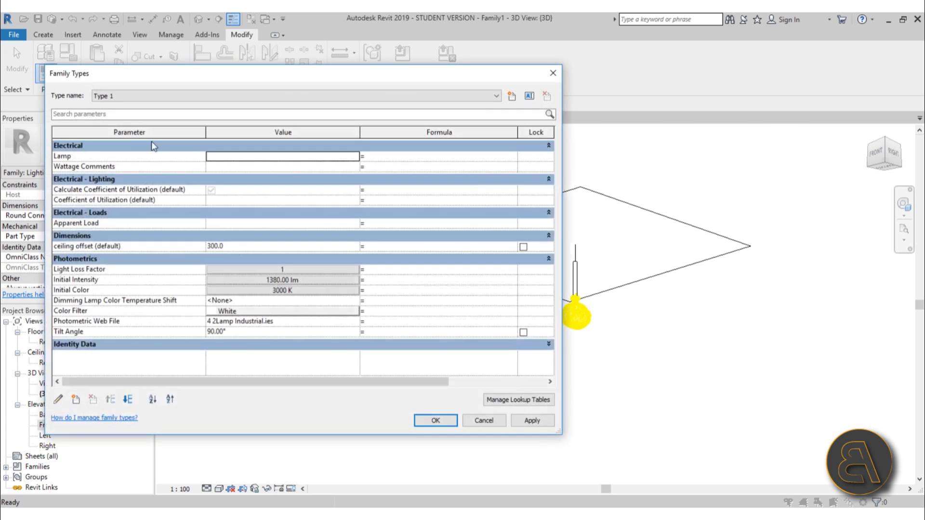
click(258, 290)
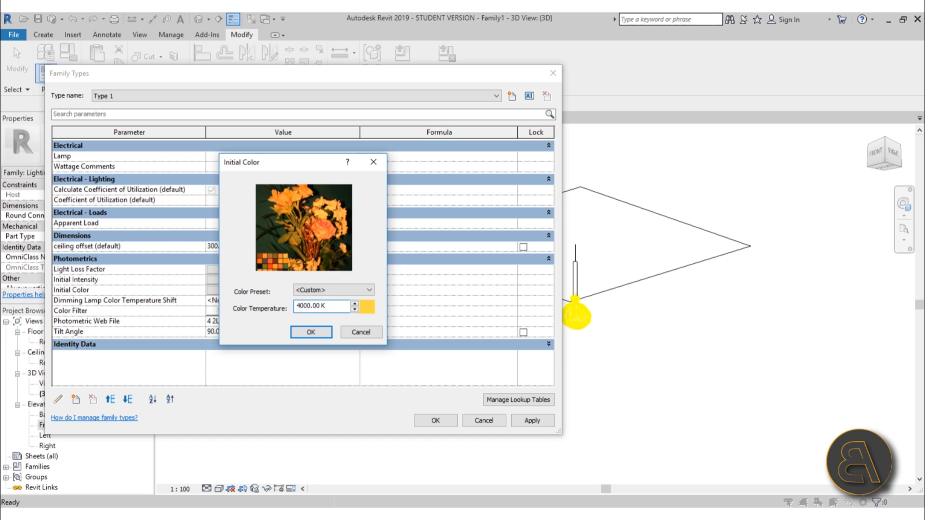
click(311, 332)
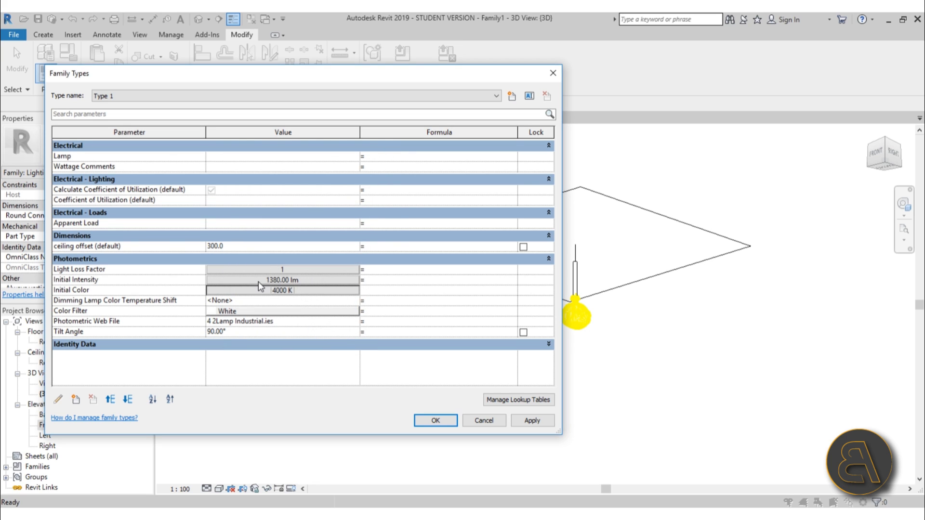
click(259, 282)
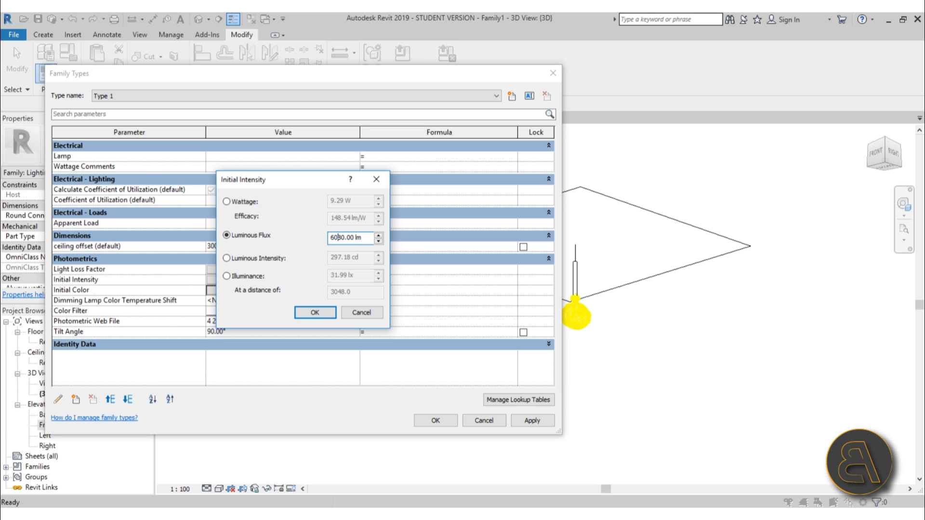
click(314, 312)
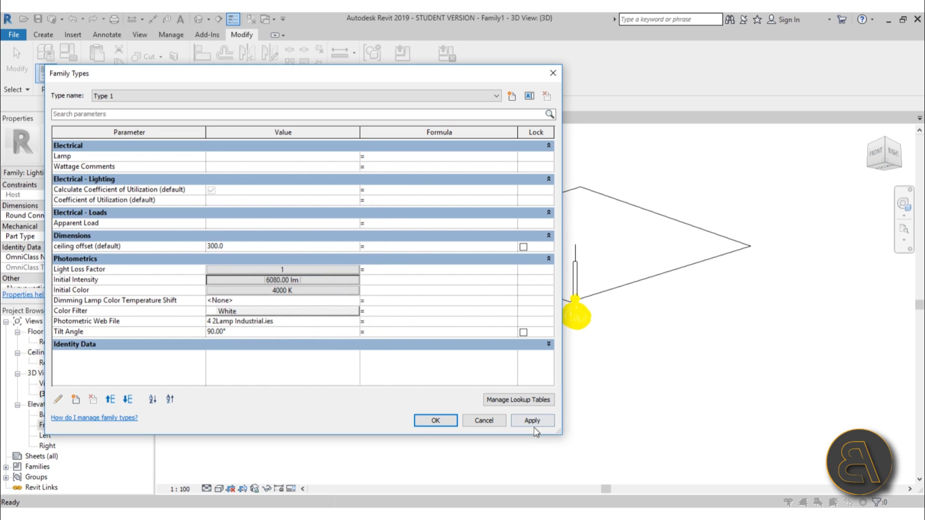
click(435, 420)
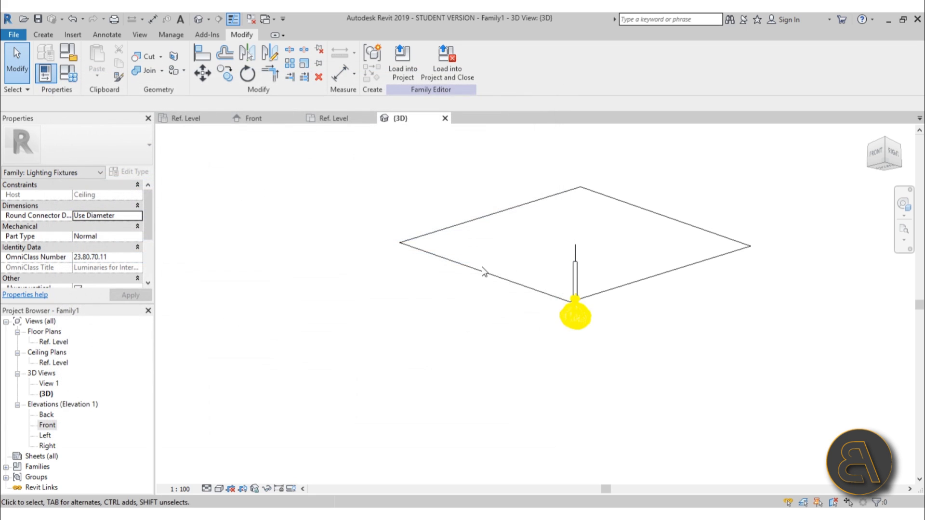
- Create a new project based on the Architectural Template
scroll(568, 269, up, 3)
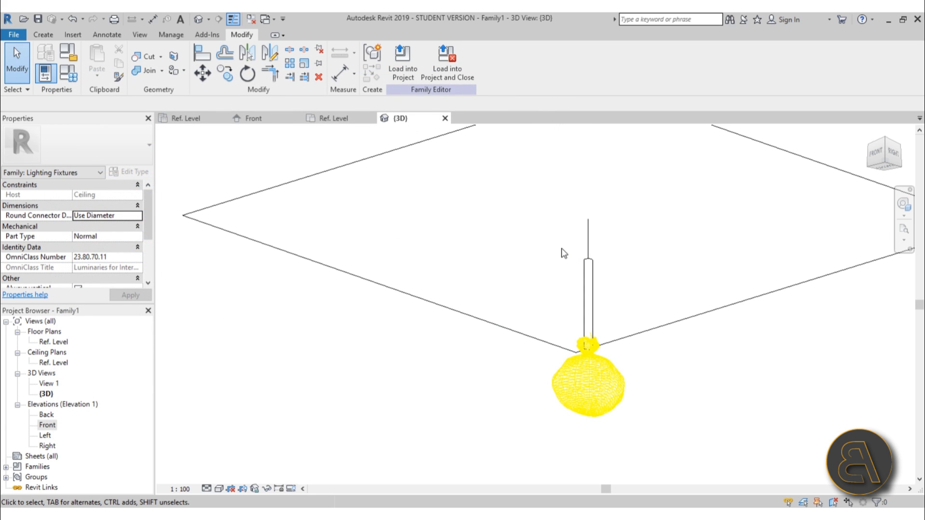
middle_drag(568, 250, 545, 239)
scroll(536, 240, down, 1)
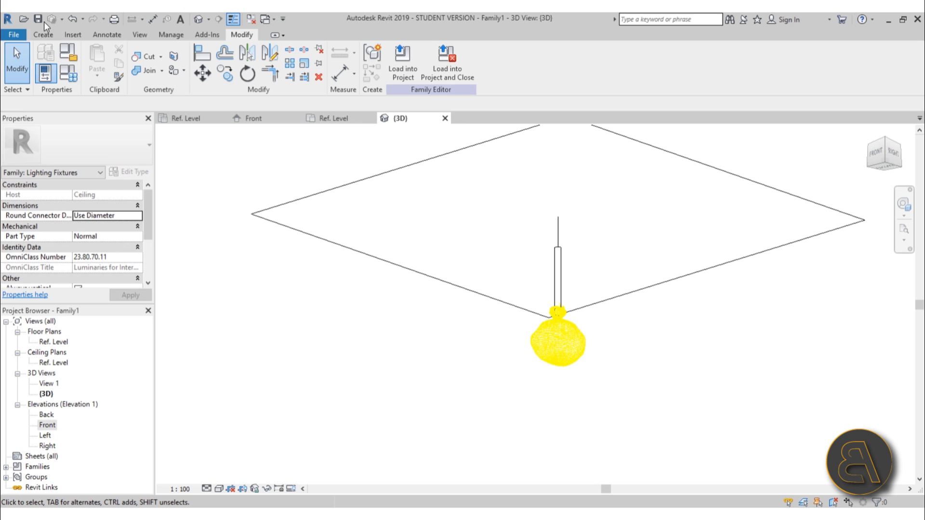
click(24, 35)
mouse_move(37, 89)
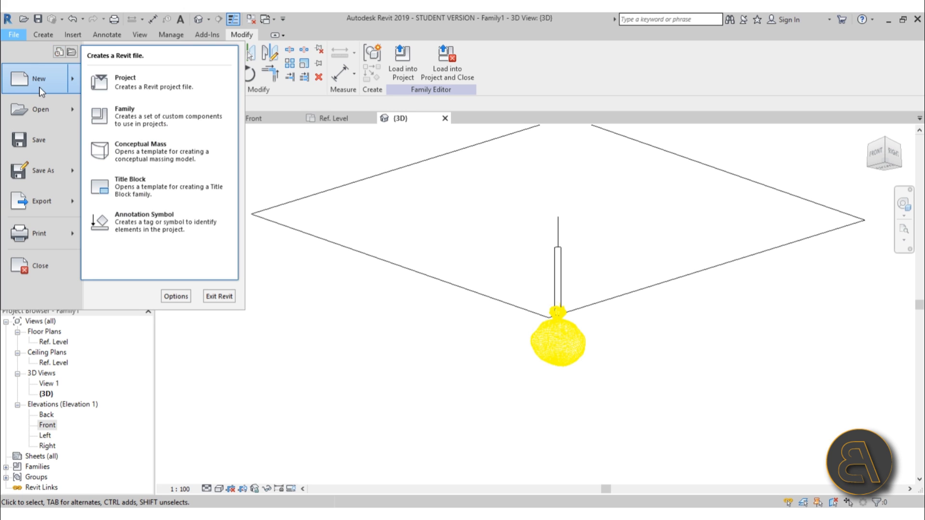
click(125, 90)
click(403, 244)
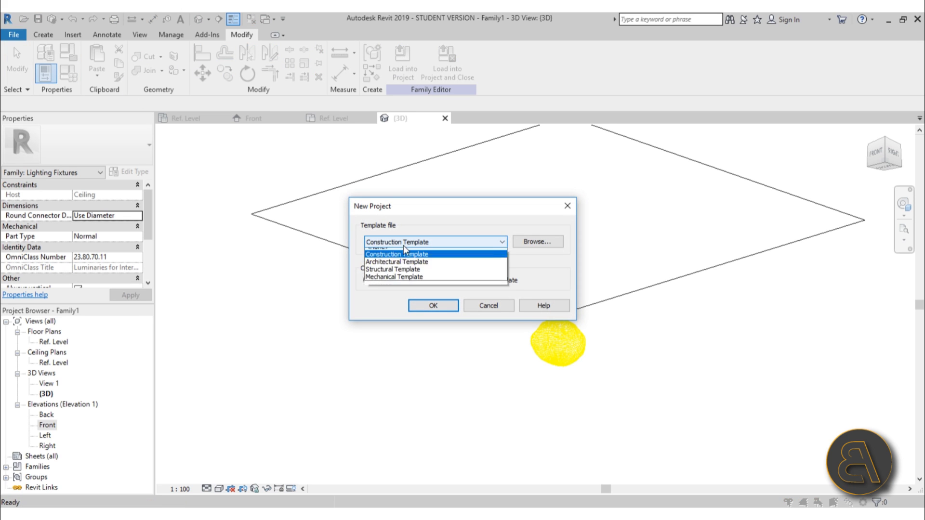
click(383, 267)
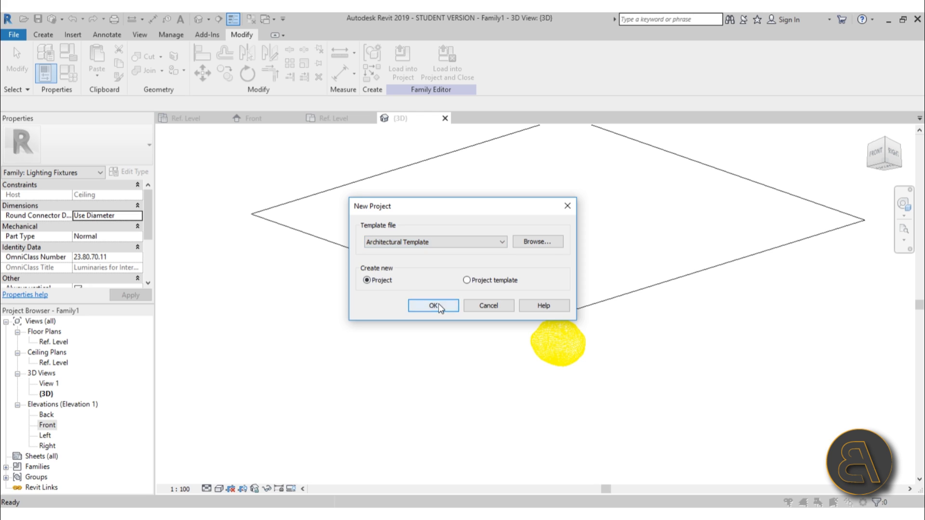
click(436, 305)
- Draw a closed rectangle of Generic - 200mm walls on Level 1, in the area between the elevation markers
scroll(509, 218, down, 2)
middle_drag(509, 217, 396, 220)
scroll(445, 222, up, 1)
scroll(404, 207, down, 1)
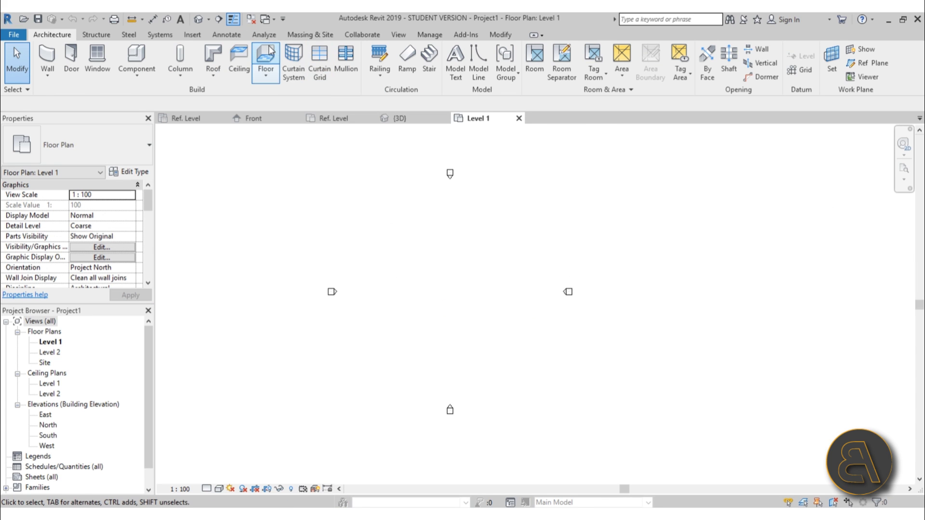
click(43, 61)
click(479, 53)
click(421, 257)
click(507, 350)
key(Escape)
key(Escape)
scroll(516, 283, up, 2)
key(Tab)
click(501, 283)
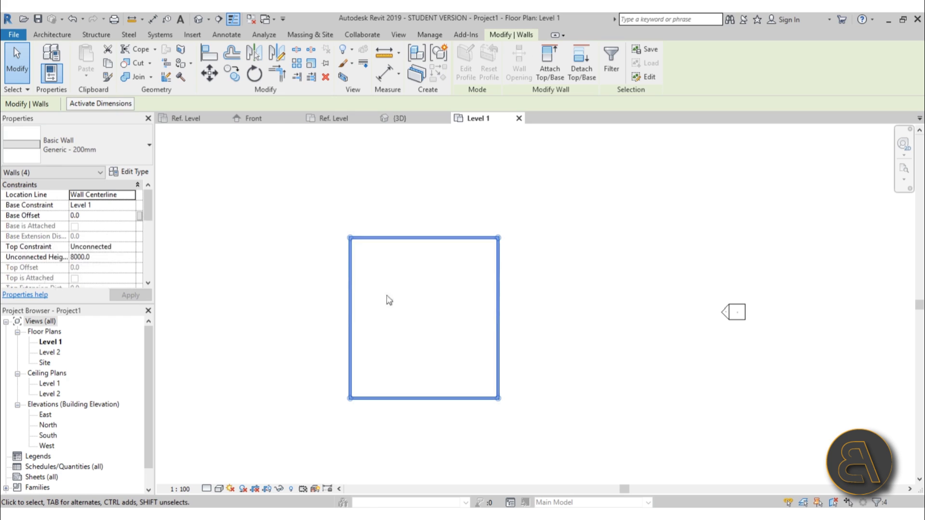
key(Escape)
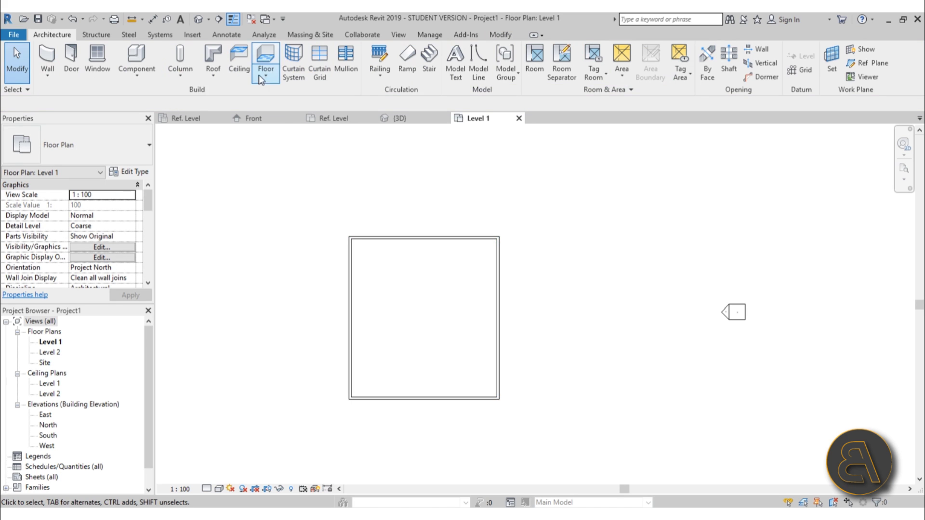
- Place an automatic 600 x 1200mm grid compound ceiling inside the walls with a height offset of 6.0
click(232, 59)
scroll(471, 161, up, 2)
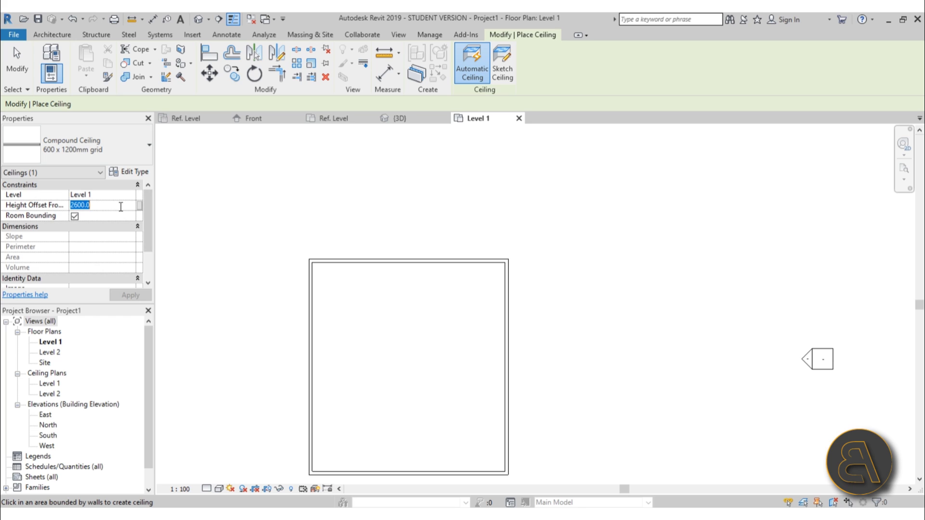
click(130, 295)
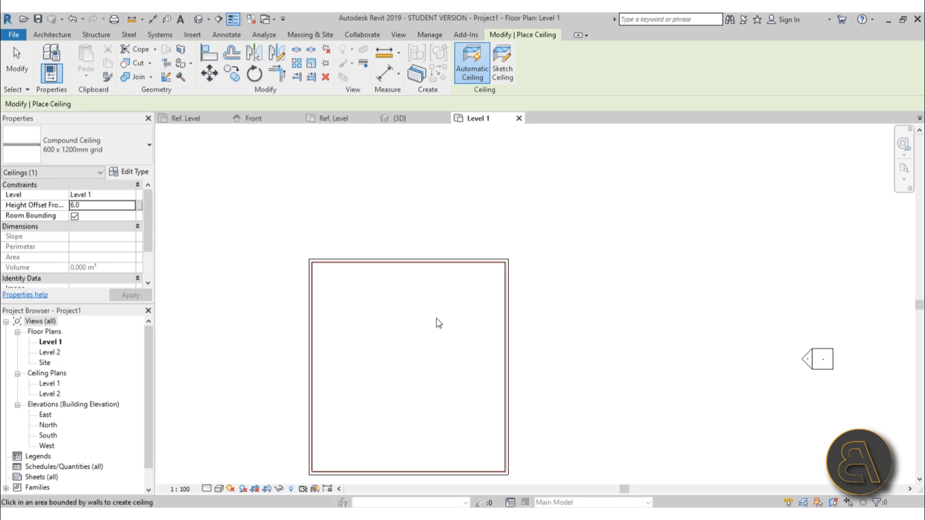
click(412, 357)
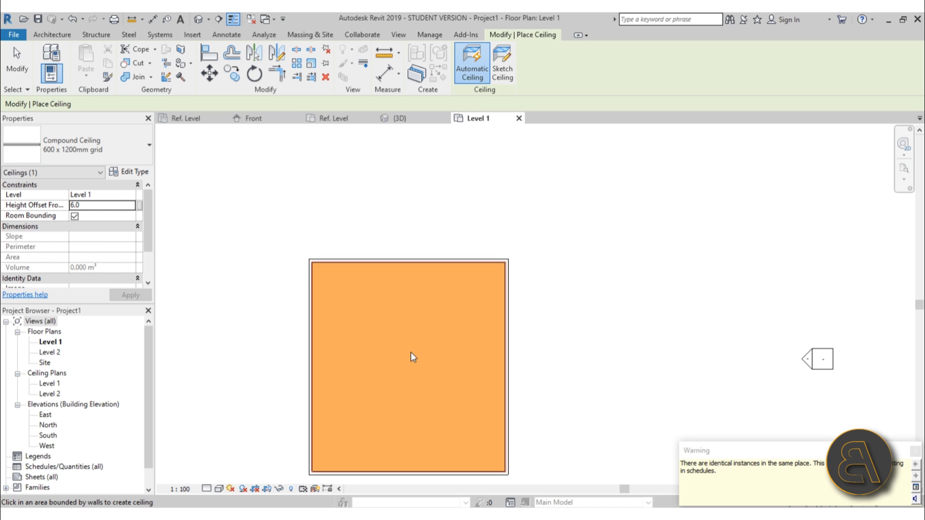
click(915, 452)
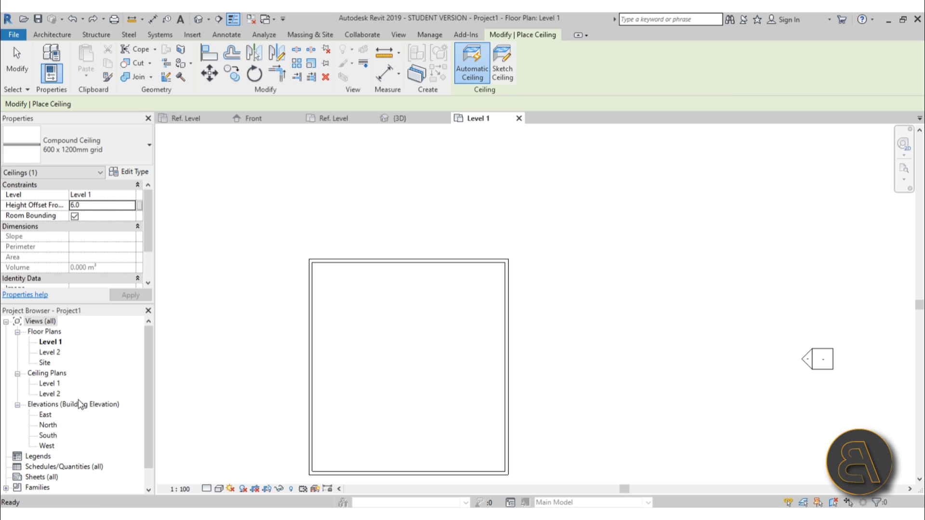
key(Escape)
key(Escape)
- Create a Generic Floor - 400mm with a rectangular boundary along the outer wall faces and view the room in 3D
click(268, 54)
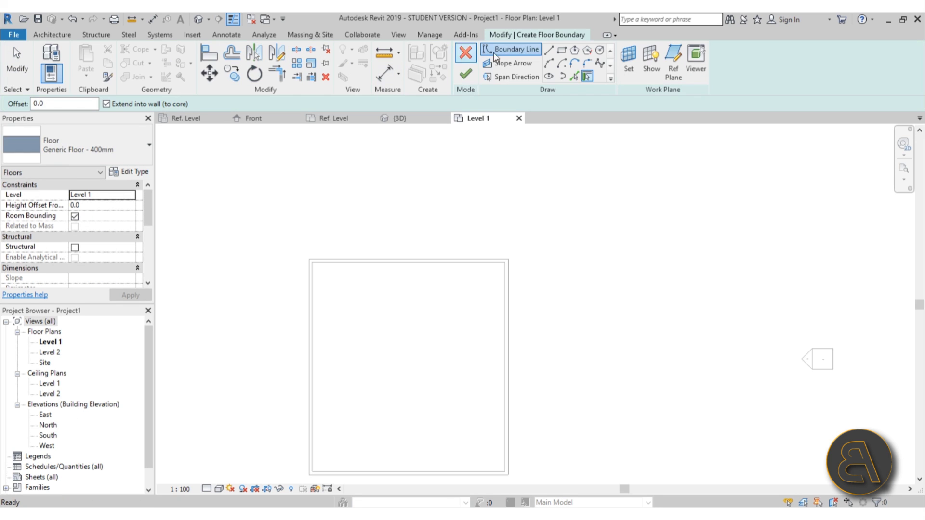
click(562, 50)
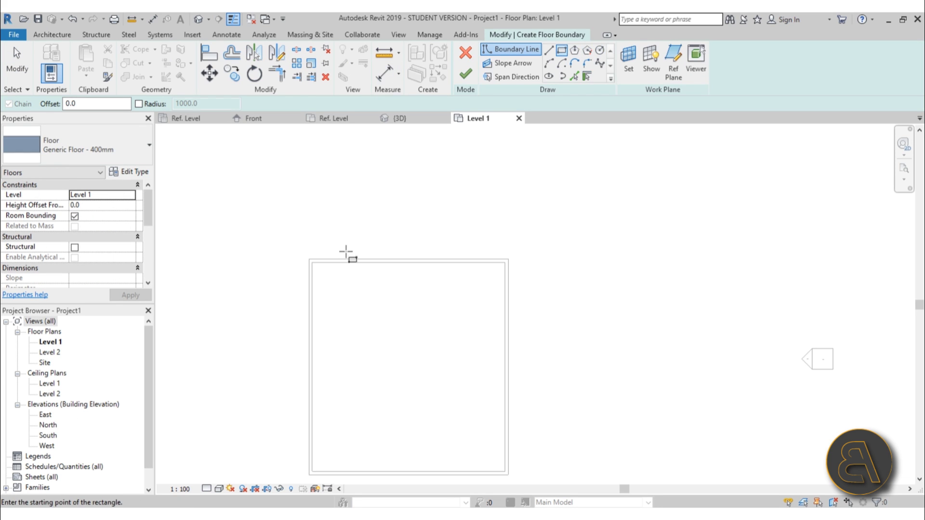
click(309, 259)
middle_drag(487, 434, 468, 344)
click(486, 381)
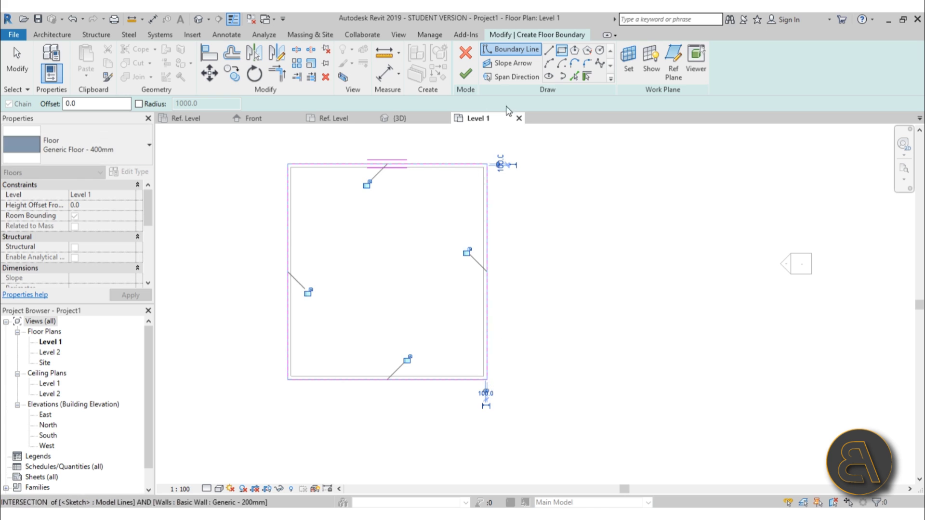
click(465, 75)
click(199, 19)
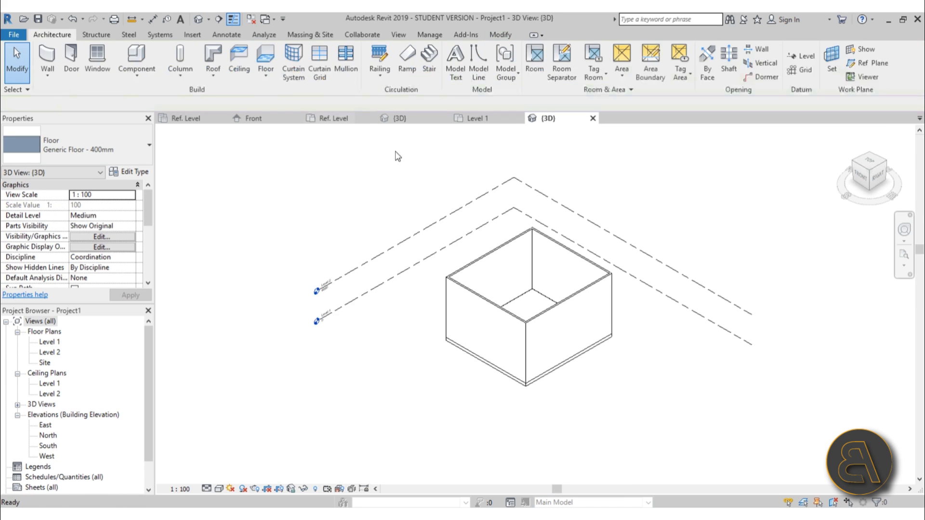
scroll(540, 279, up, 4)
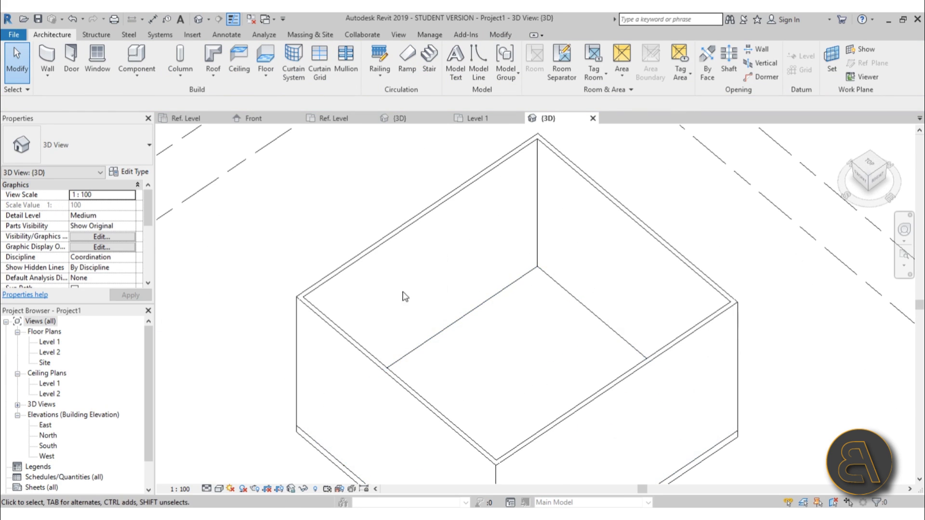
- Sketch a second ceiling on Level 1 as a rectangle along the inner wall faces with a height offset of 6000
double_click(58, 339)
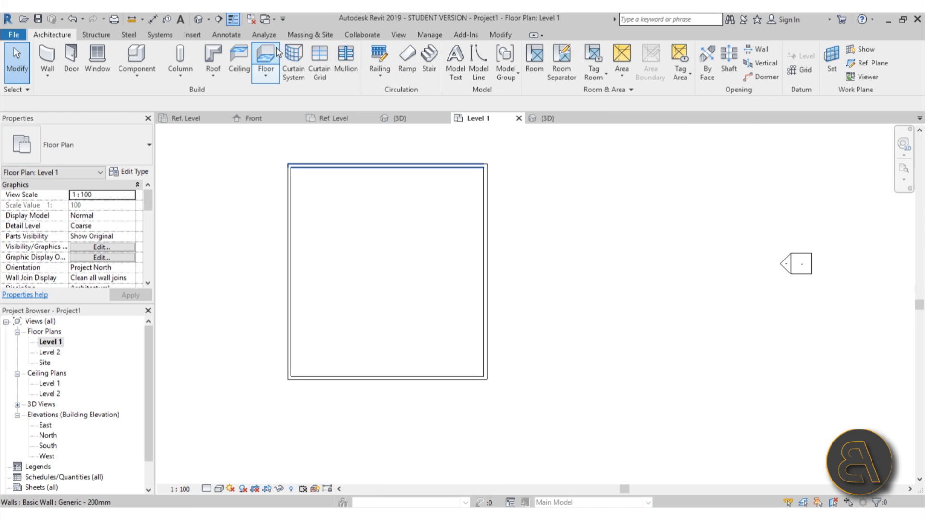
click(238, 56)
click(505, 65)
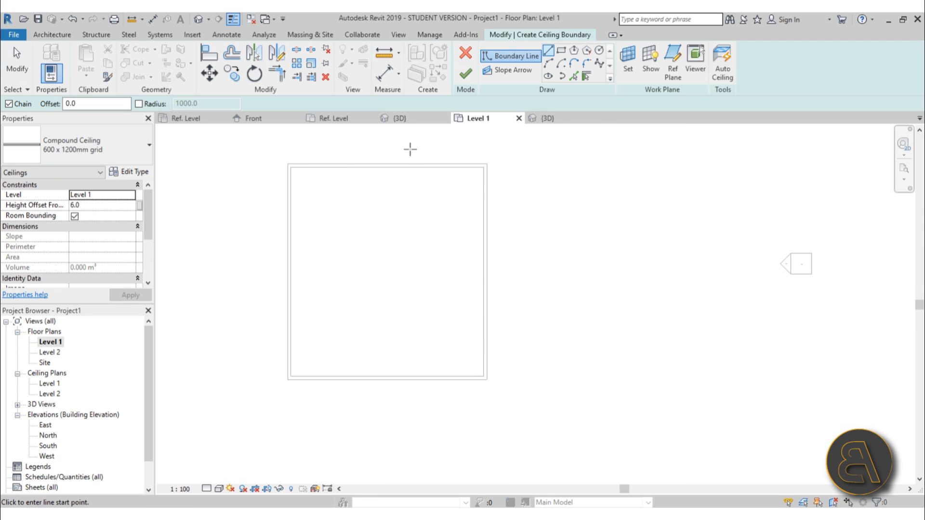
click(561, 50)
click(290, 167)
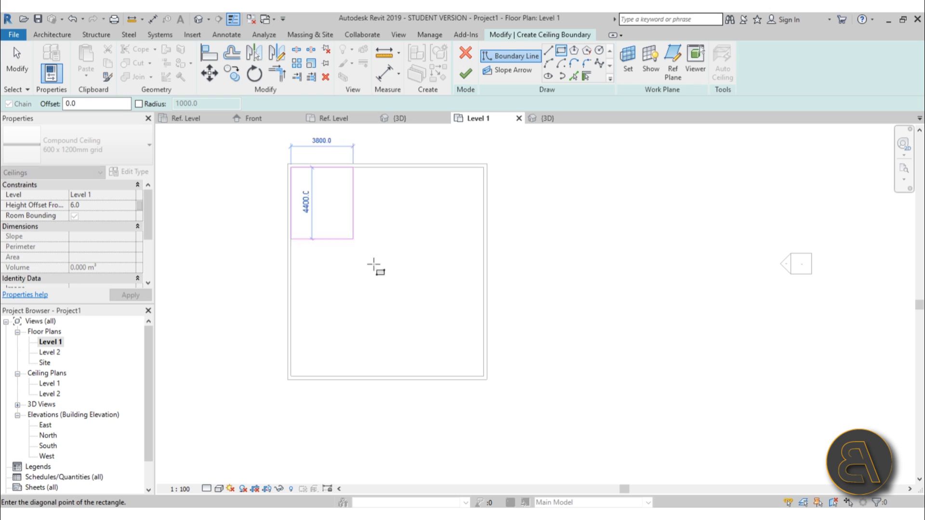
click(485, 378)
key(Escape)
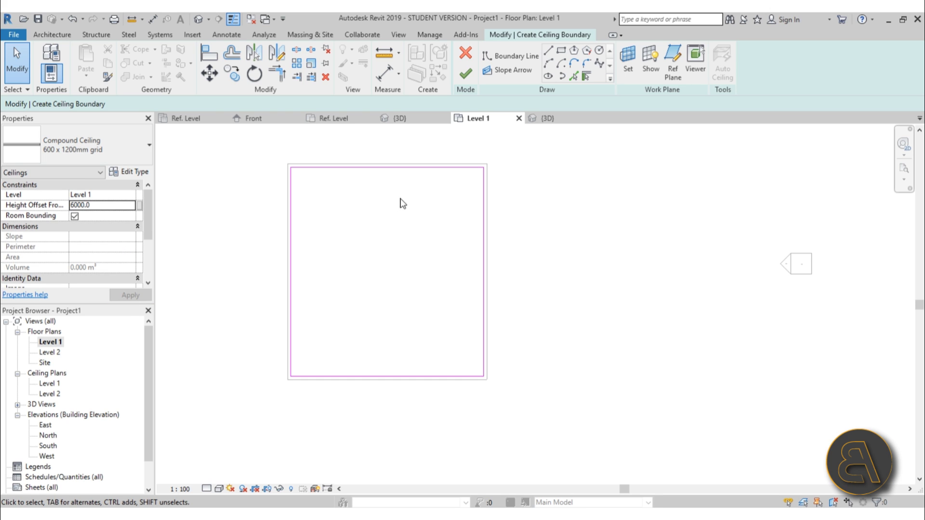
click(467, 77)
click(532, 242)
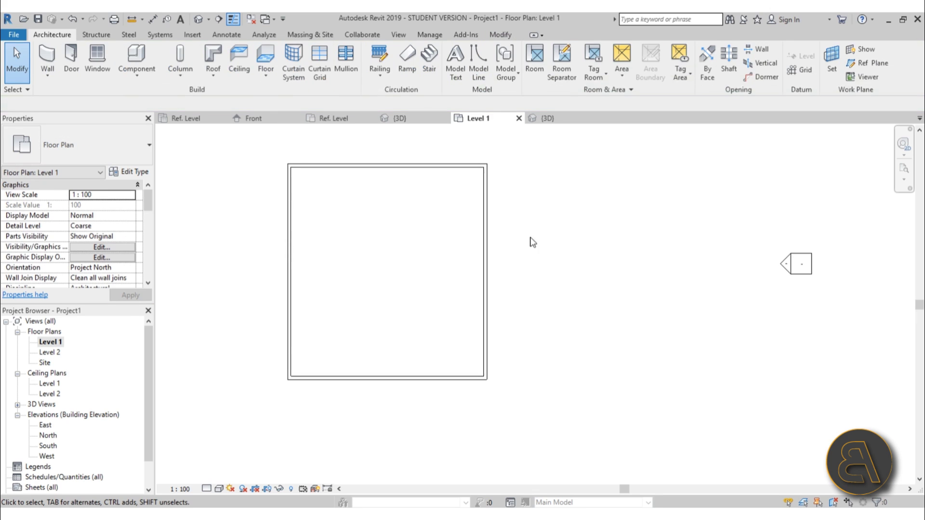
- Open the project's 3D view and change its visual style to Wireframe
click(198, 19)
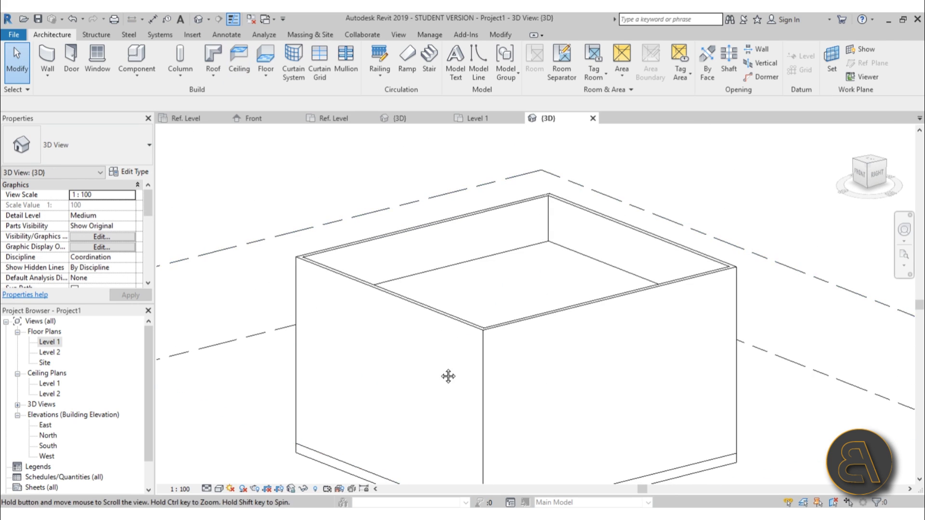
middle_drag(448, 375, 383, 236)
click(218, 489)
click(236, 418)
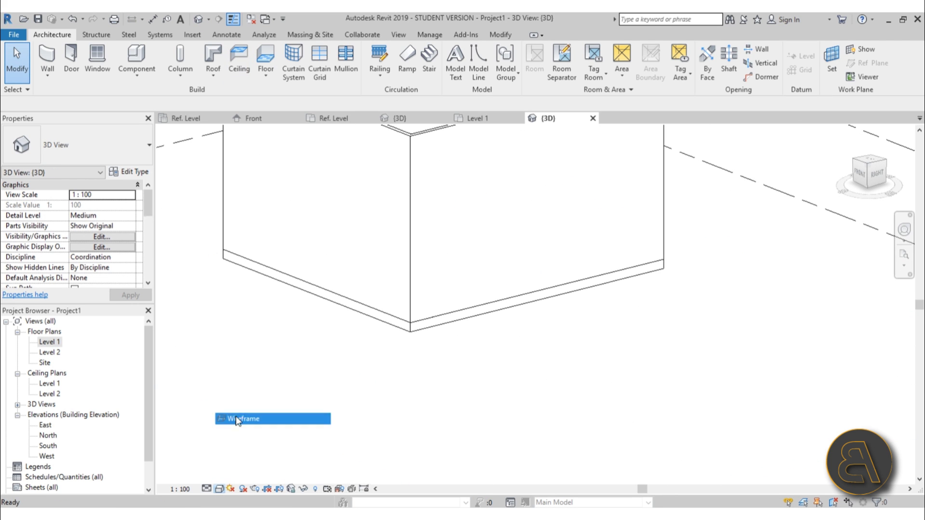
- Examine the ceiling near the floor and the upper ceiling's position inside the room in the wireframe 3D view
scroll(220, 256, up, 5)
click(218, 257)
scroll(398, 264, down, 6)
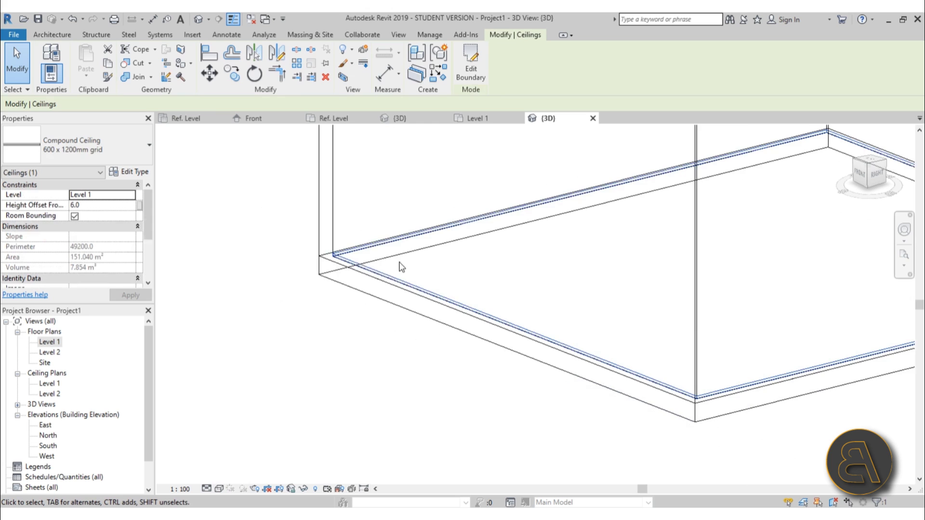
key(Escape)
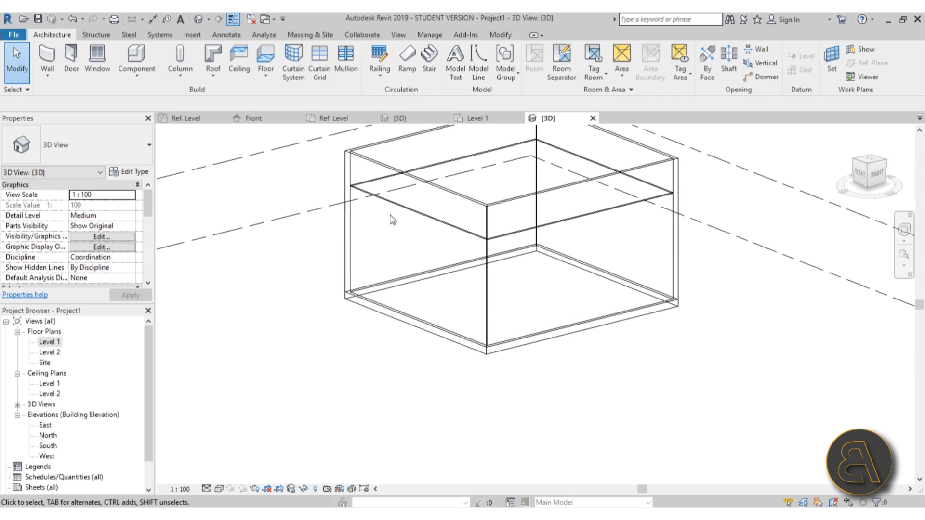
click(403, 205)
key(Escape)
shift+middle_drag(405, 208, 338, 241)
drag(344, 236, 345, 207)
middle_drag(358, 334, 324, 231)
key(Escape)
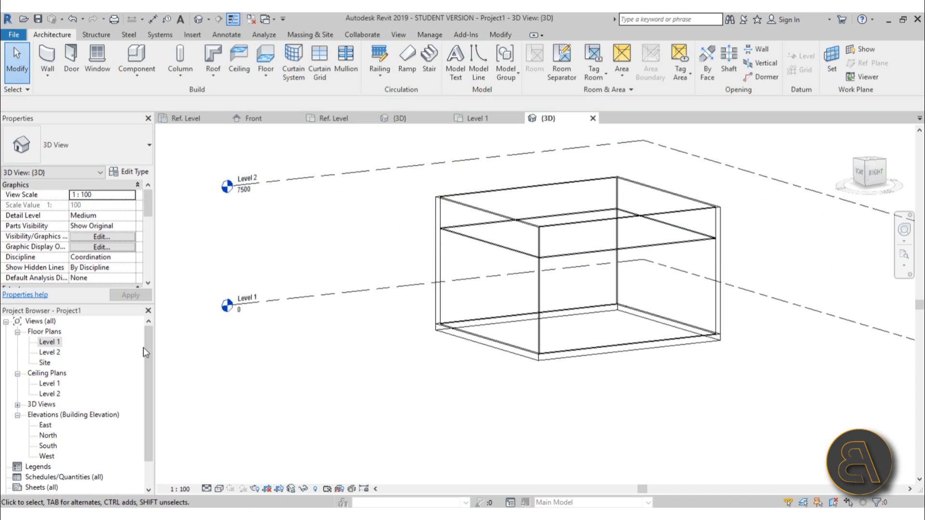
- Open the Level 1 floor plan and the Level 1 reflected ceiling plan, and centre the room in the ceiling plan
double_click(50, 342)
double_click(50, 384)
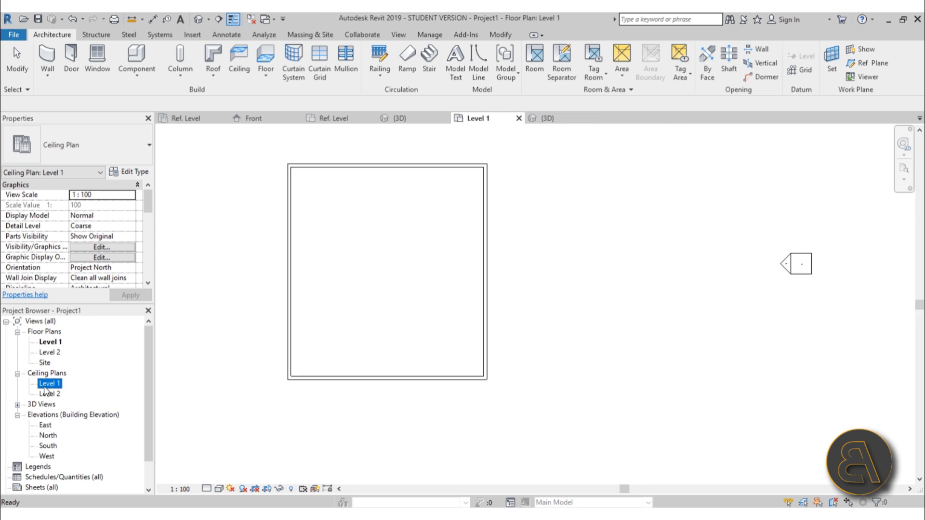
middle_drag(358, 227, 363, 207)
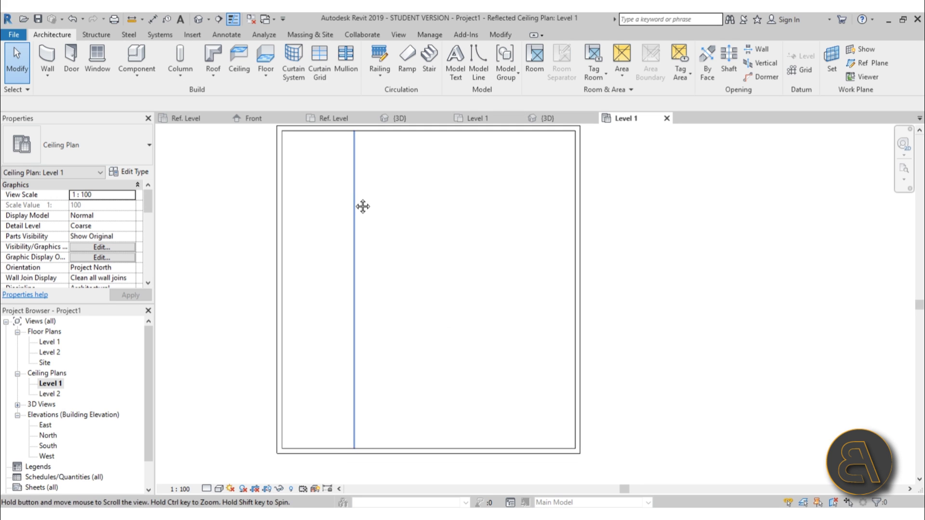
- Switch to the lighting fixture family's 3D view and load the family into the project
click(548, 118)
click(482, 118)
click(424, 120)
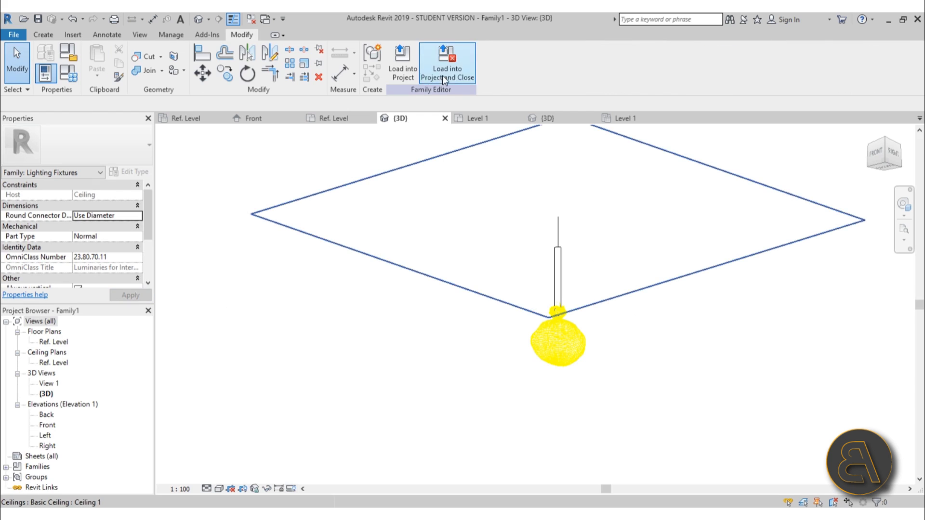
click(409, 77)
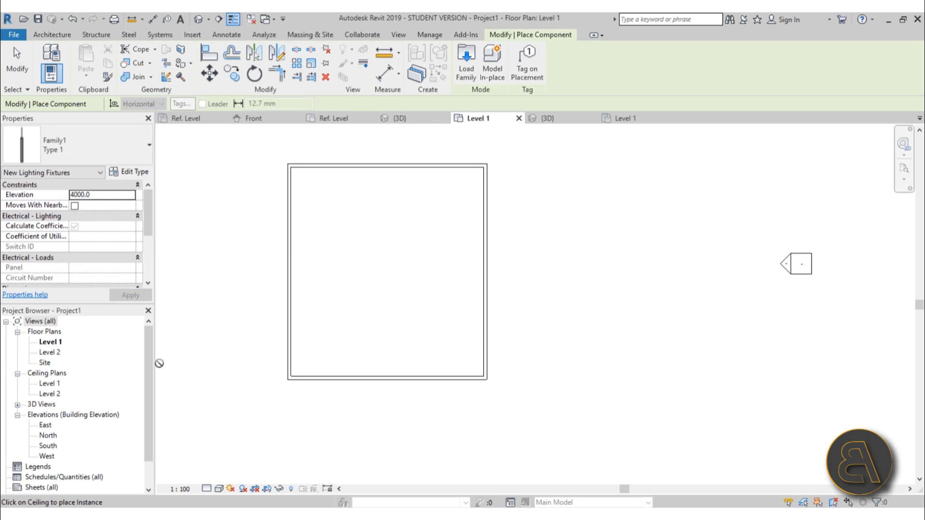
- Place one Family1 pendant on the ceiling in the Level 1 ceiling plan, about 1600 from the room's left wall, and select it
double_click(42, 384)
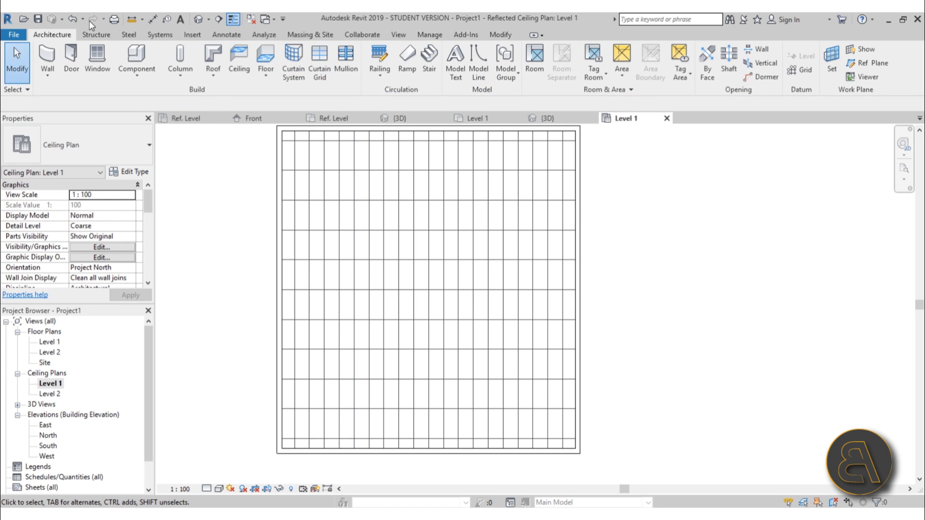
click(139, 58)
scroll(331, 185, up, 5)
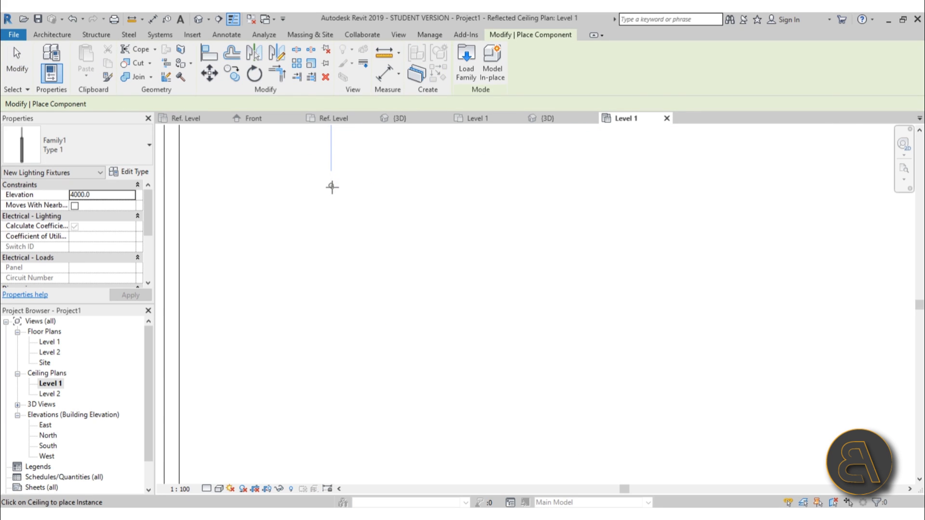
click(295, 204)
key(Escape)
key(Escape)
click(292, 206)
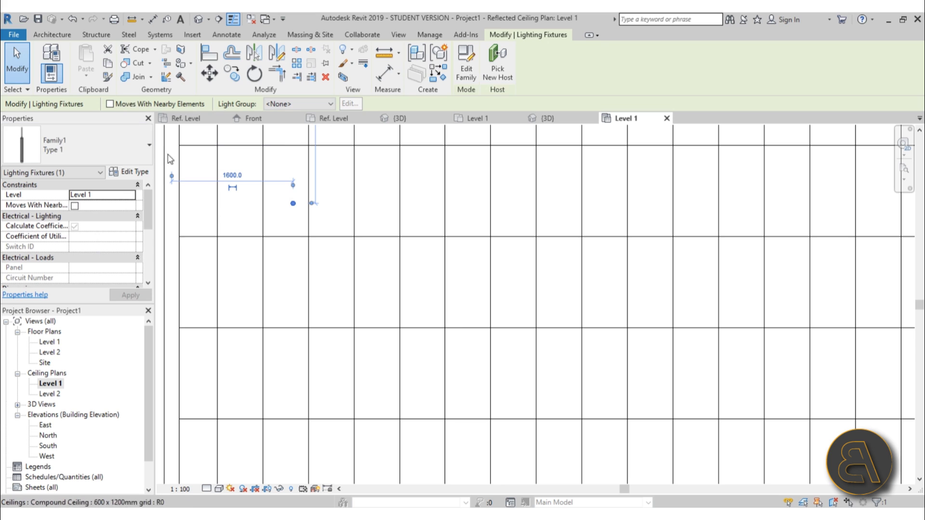
- Select the placed pendant in the project's 3D view and examine how it hangs from the ceiling
click(205, 21)
scroll(610, 249, up, 5)
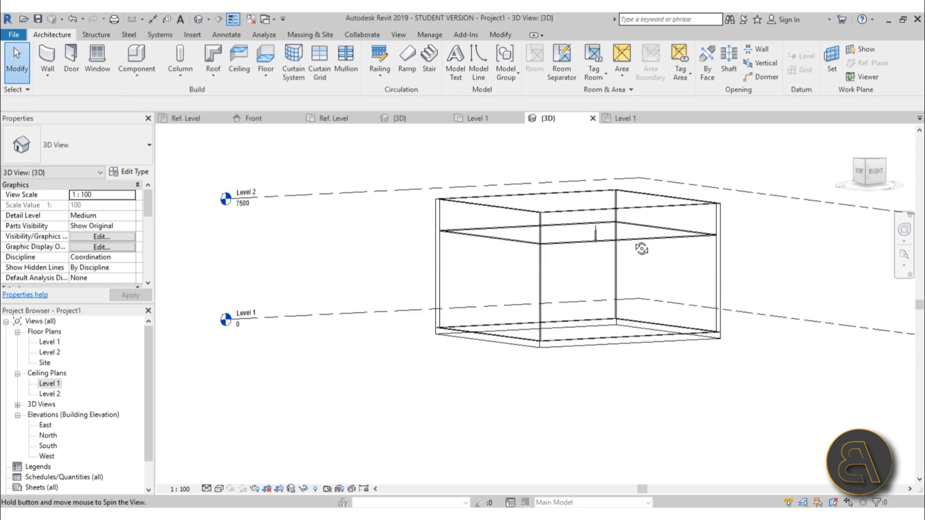
click(573, 227)
shift+middle_drag(573, 227, 602, 294)
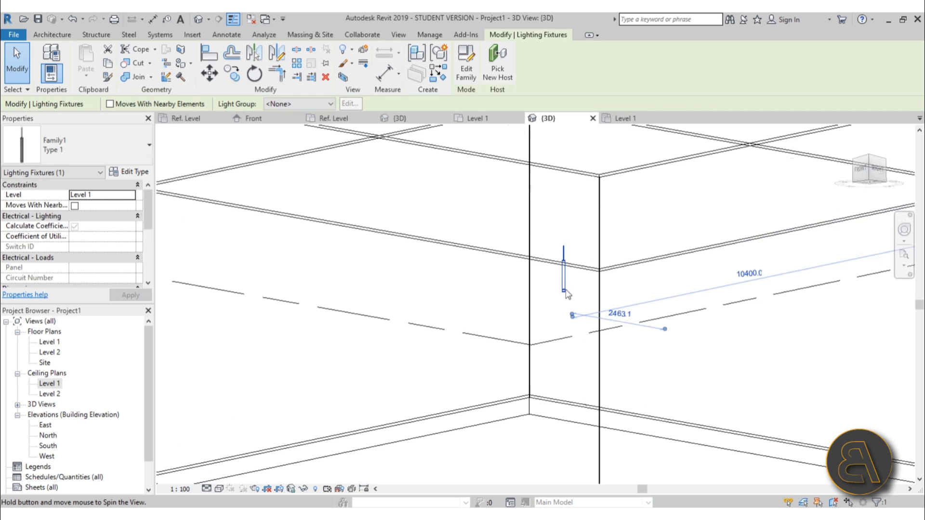
- Copy the selected pendant in the Level 1 ceiling plan with Multiple enabled, scattering about fifteen copies into an irregular cluster
double_click(51, 383)
scroll(270, 193, up, 3)
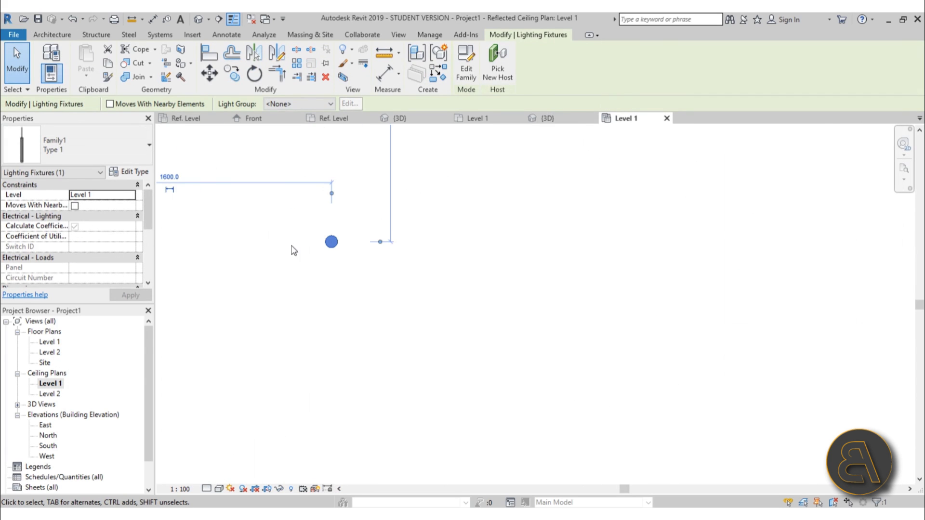
click(231, 76)
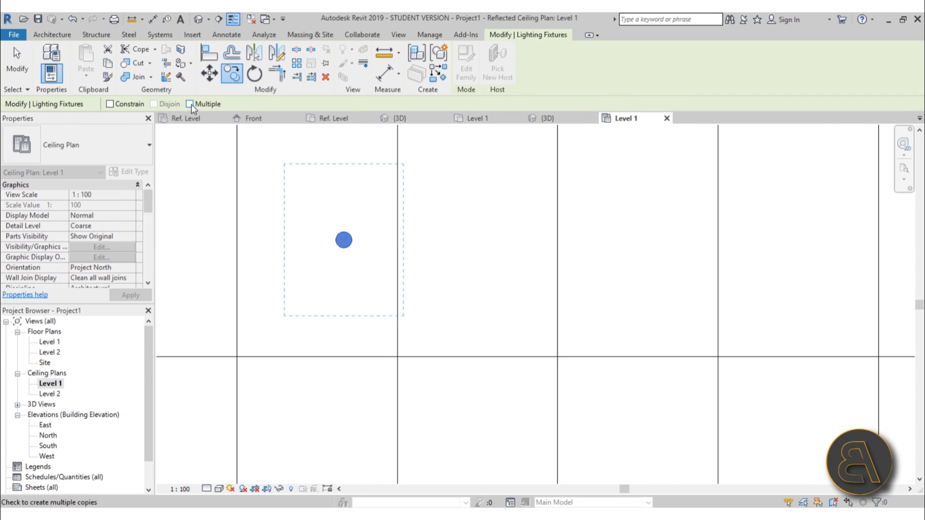
click(344, 240)
click(343, 160)
click(494, 200)
click(370, 200)
click(435, 227)
click(397, 289)
click(418, 167)
click(257, 205)
click(288, 327)
scroll(332, 289, down, 3)
click(362, 254)
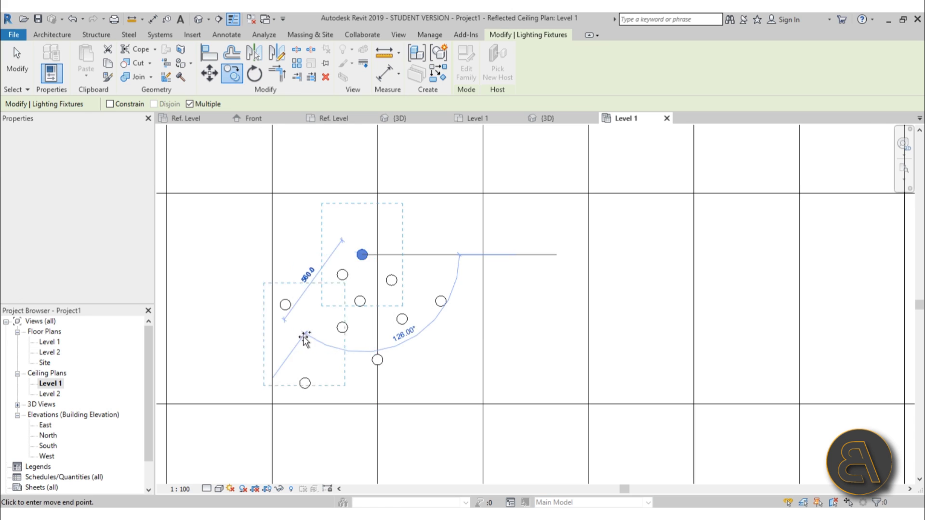
click(302, 337)
click(302, 257)
click(346, 371)
click(317, 296)
click(426, 256)
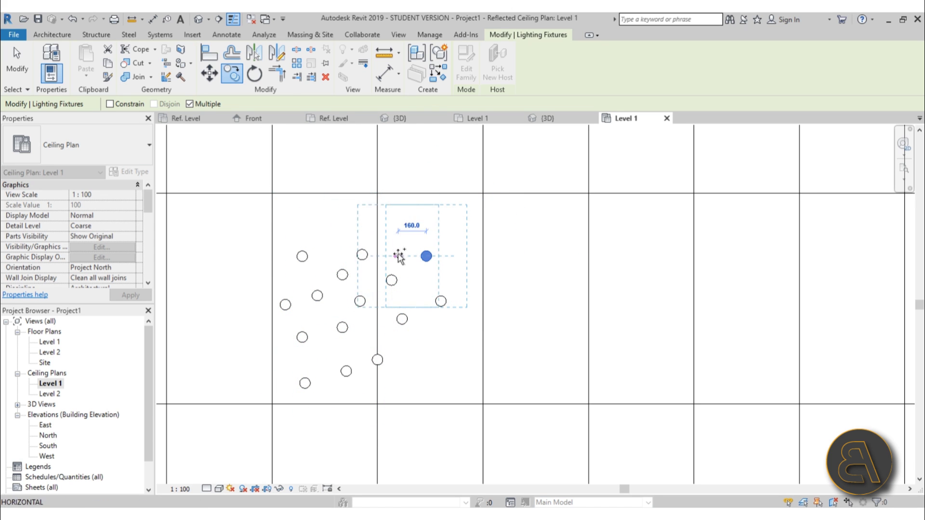
click(377, 327)
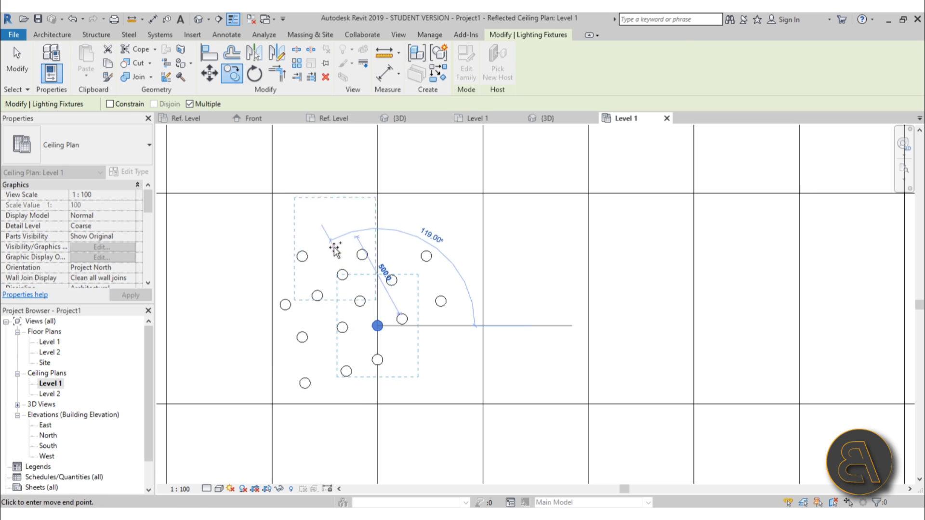
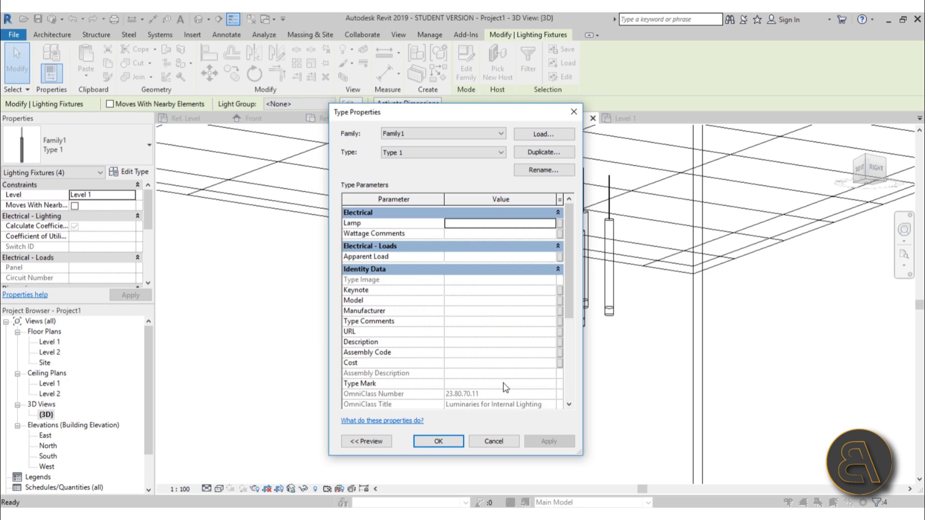
- Close the type properties unchanged and set the four selected pendants' ceiling offset to 1200
click(493, 441)
scroll(98, 227, down, 5)
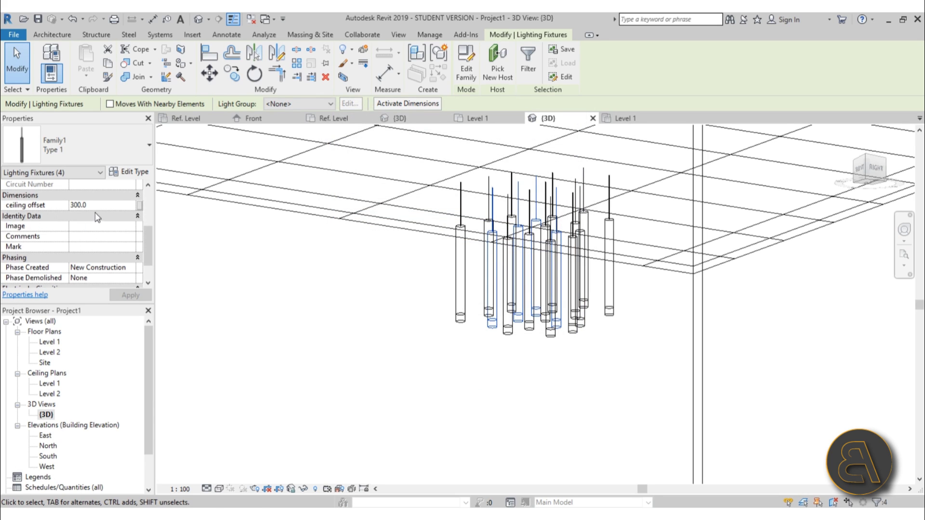
click(110, 208)
text(1200)
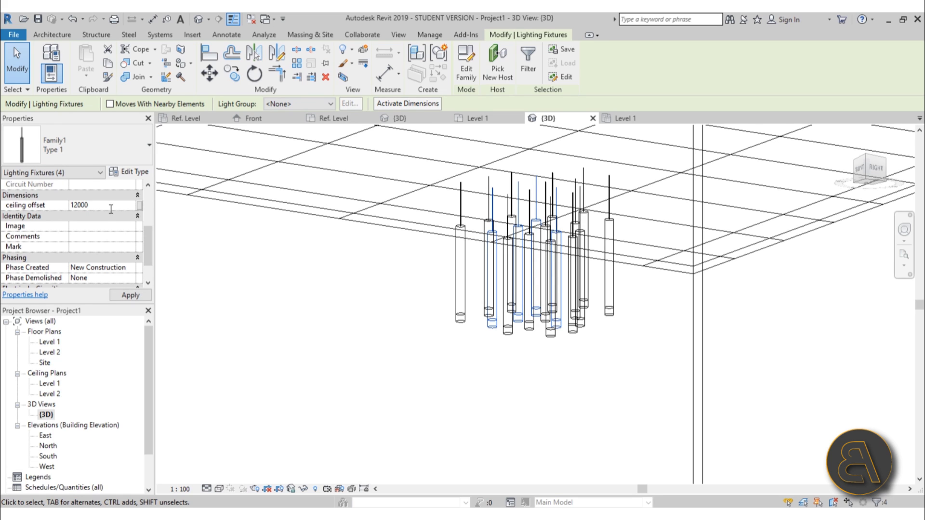
click(144, 294)
click(244, 314)
- Select four more of the short-hanging pendants in the cluster and set their ceiling offset to 2000
scroll(435, 337, down, 2)
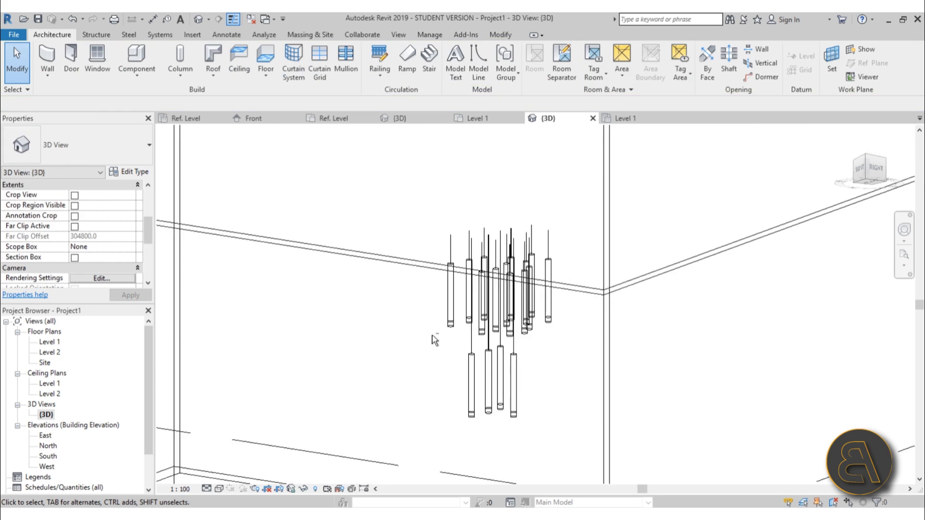
shift+middle_drag(436, 338, 443, 331)
scroll(446, 321, up, 1)
click(452, 322)
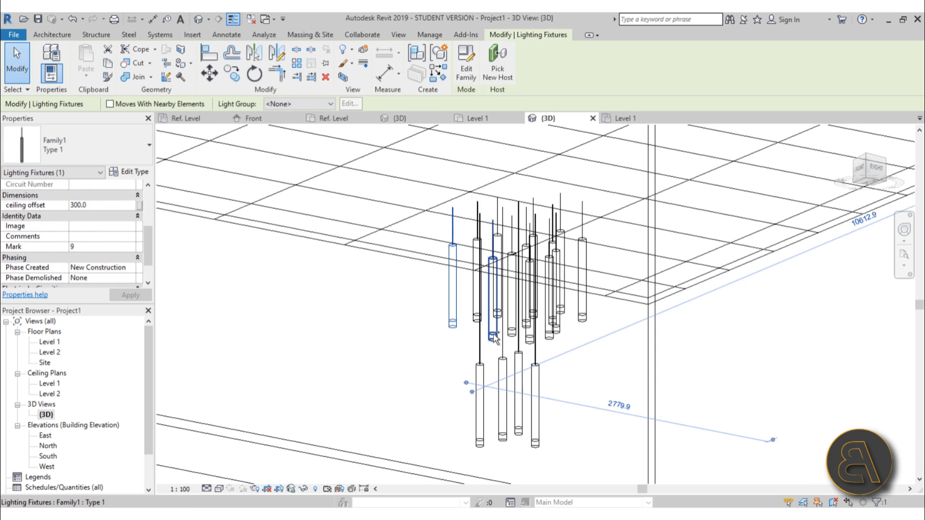
ctrl+click(492, 335)
ctrl+click(526, 321)
ctrl+click(549, 330)
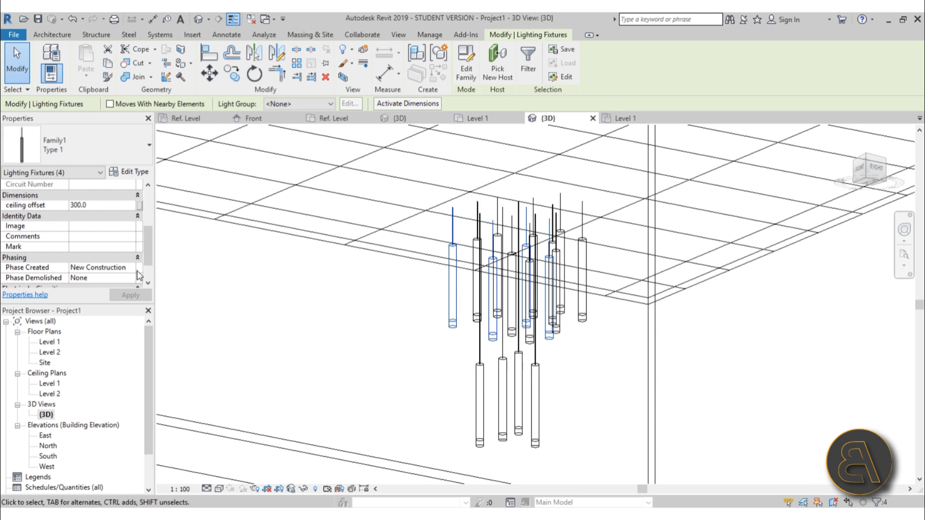
click(111, 198)
click(108, 196)
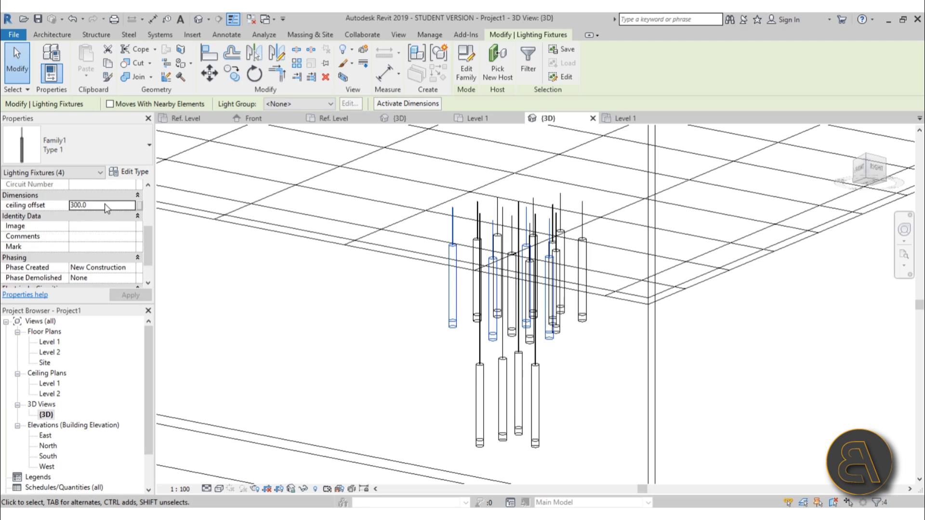
click(106, 204)
text(2000)
key(Return)
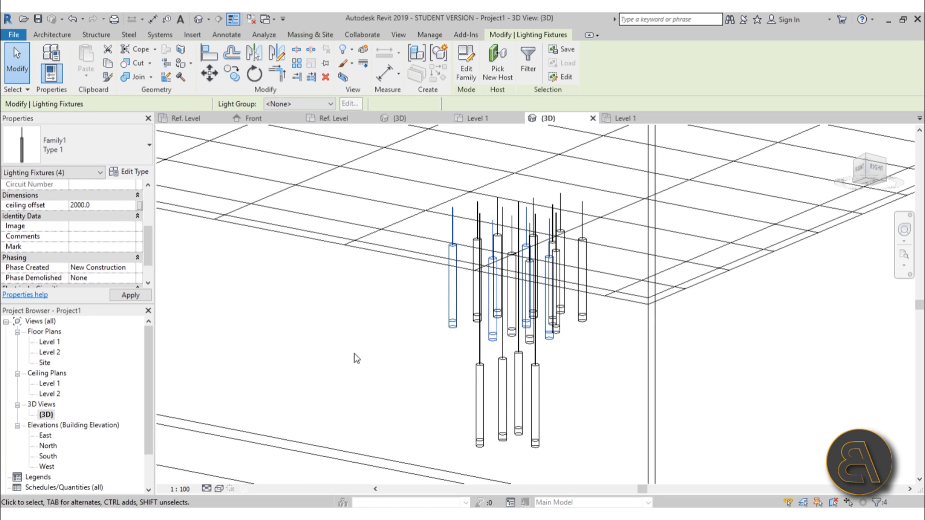
- Select two of the middle-tier 1200 pendants and set their ceiling offset to 1000
scroll(561, 339, down, 2)
shift+middle_drag(560, 340, 565, 388)
scroll(549, 374, up, 1)
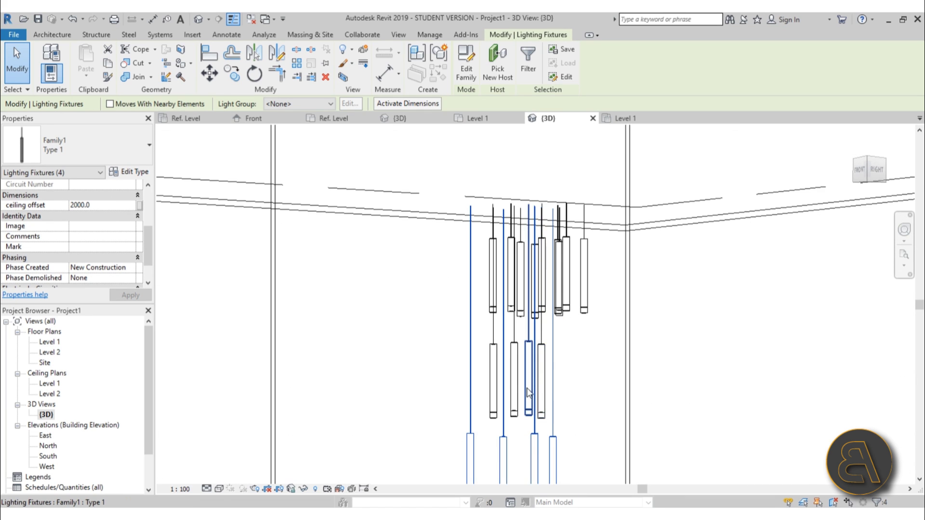
click(529, 392)
ctrl+click(491, 396)
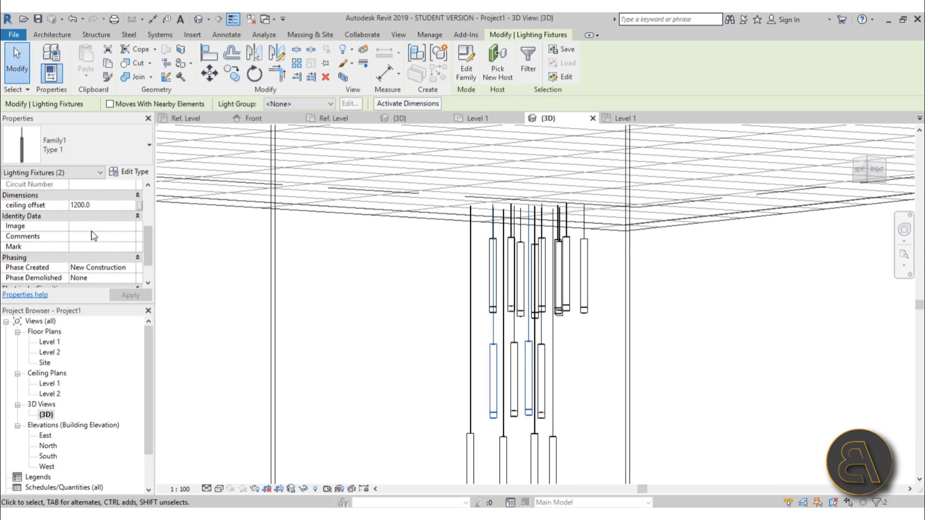
click(99, 205)
text(1000)
key(Return)
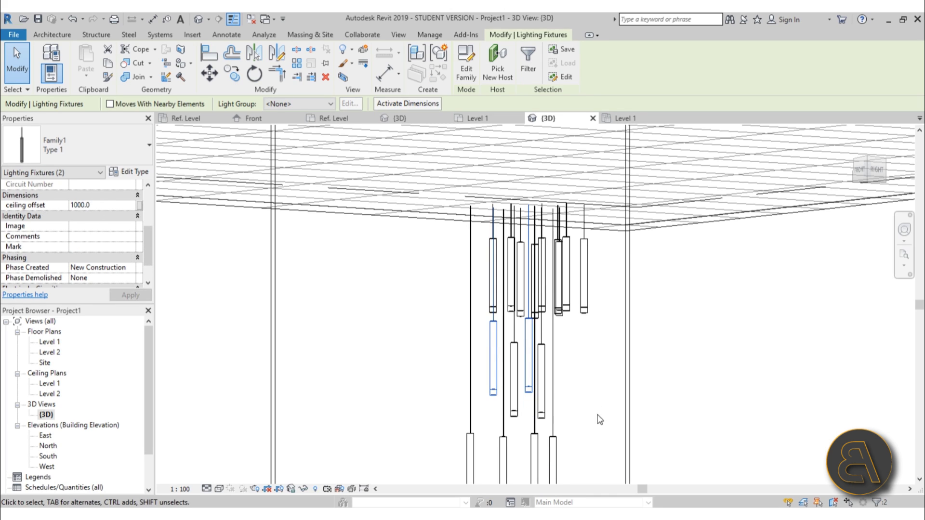
- Set the ceiling offset of the second pendant from the left in the lowest tier to 1800
shift+middle_drag(597, 415, 573, 419)
scroll(598, 390, down, 3)
click(543, 433)
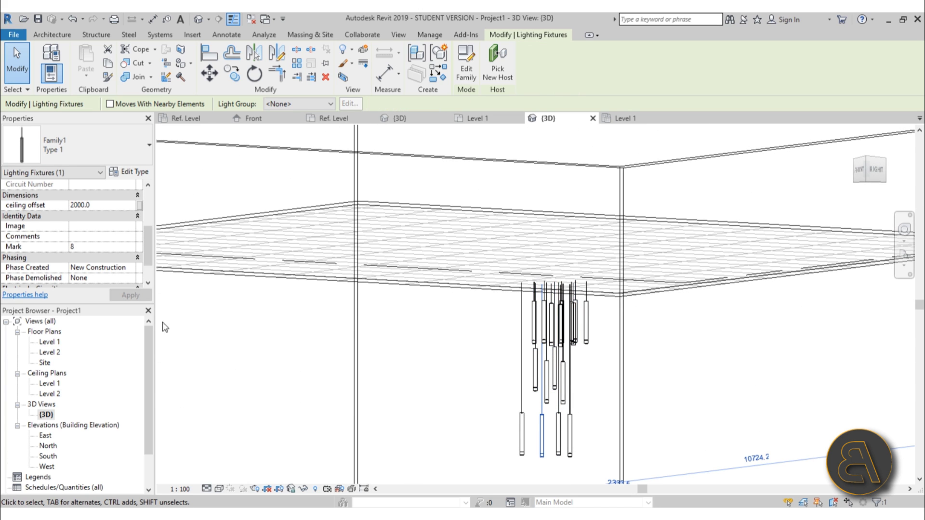
click(99, 205)
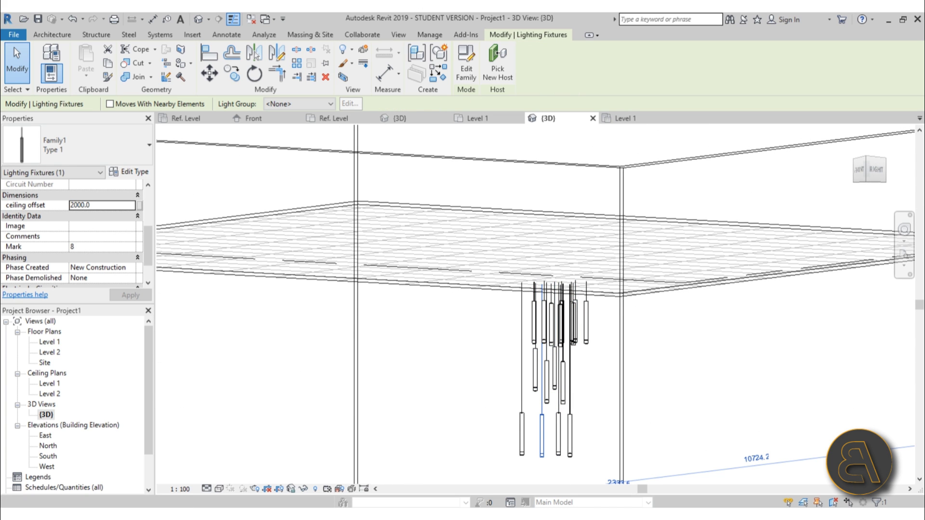
double_click(108, 205)
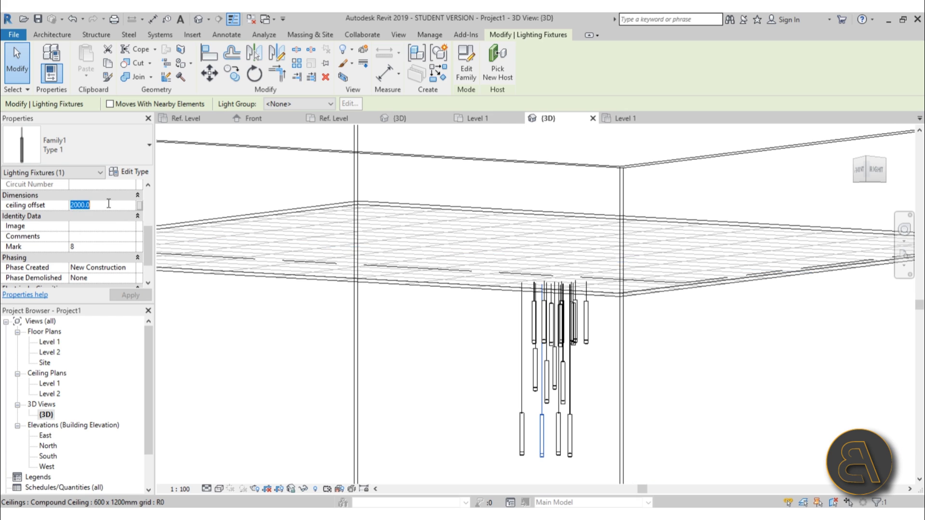
text(1800)
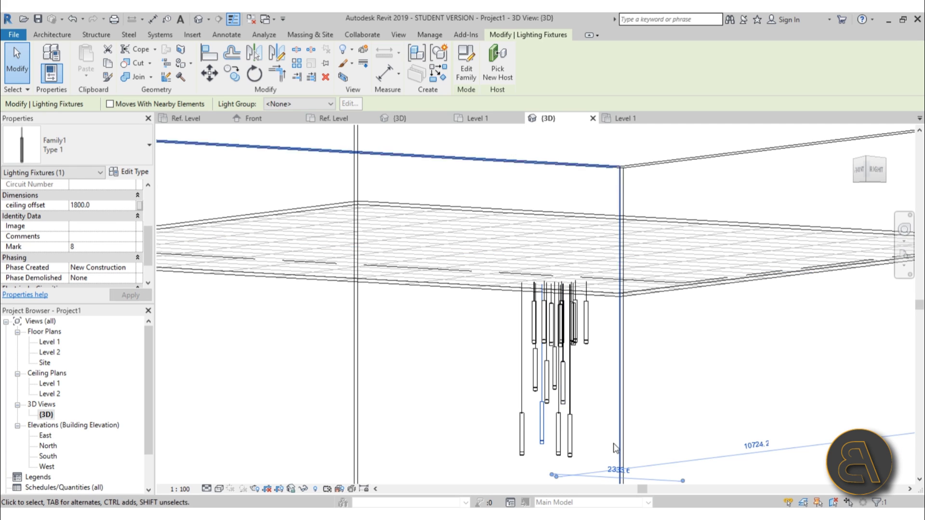
- Increase the ceiling offset of the rightmost pendant in the lowest tier so it hangs further down
click(570, 433)
double_click(105, 206)
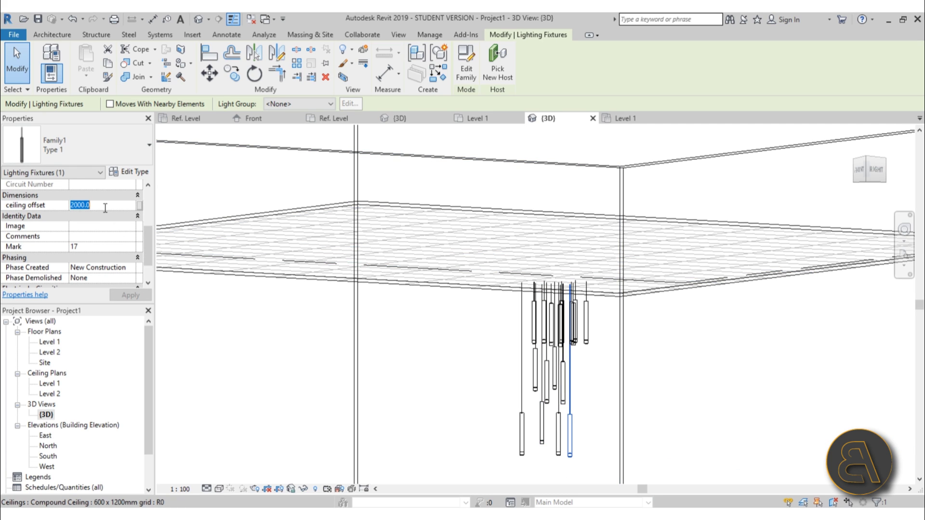
text(2)
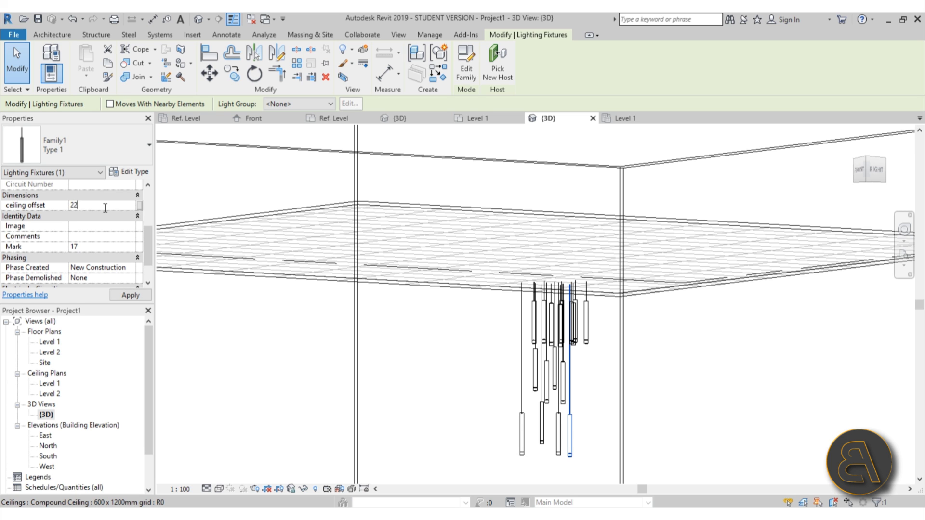
- Select four of the remaining short-hanging pendants and set their ceiling offset to 800
shift+middle_drag(644, 386, 578, 327)
scroll(571, 324, up, 3)
click(489, 356)
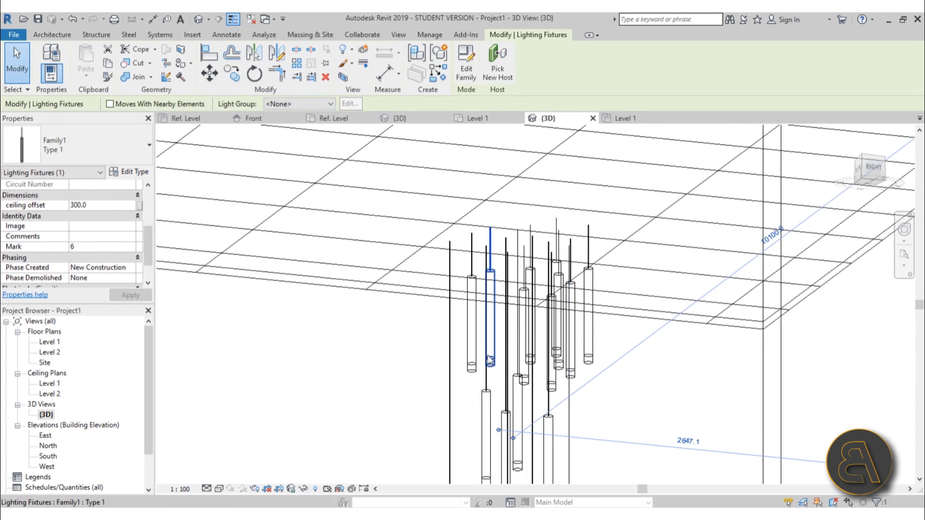
ctrl+click(570, 370)
ctrl+click(524, 378)
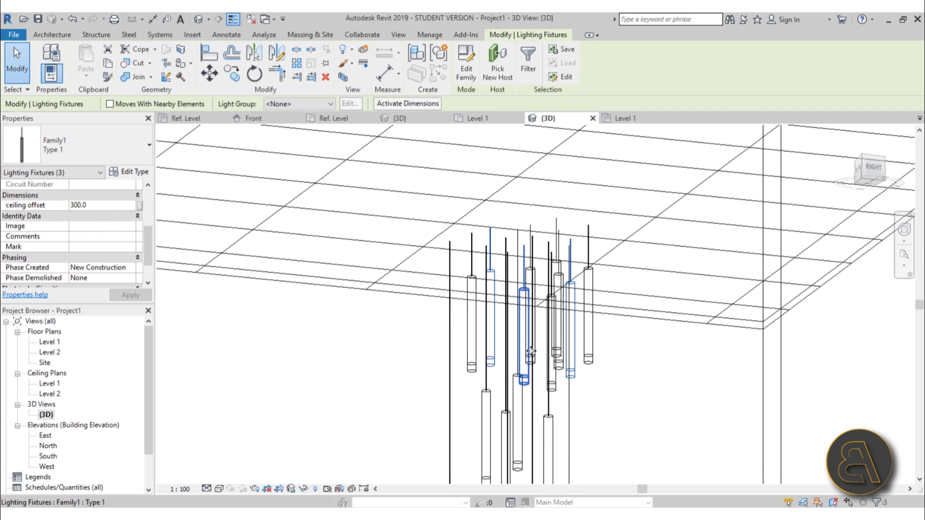
ctrl+click(537, 356)
click(97, 204)
text(80)
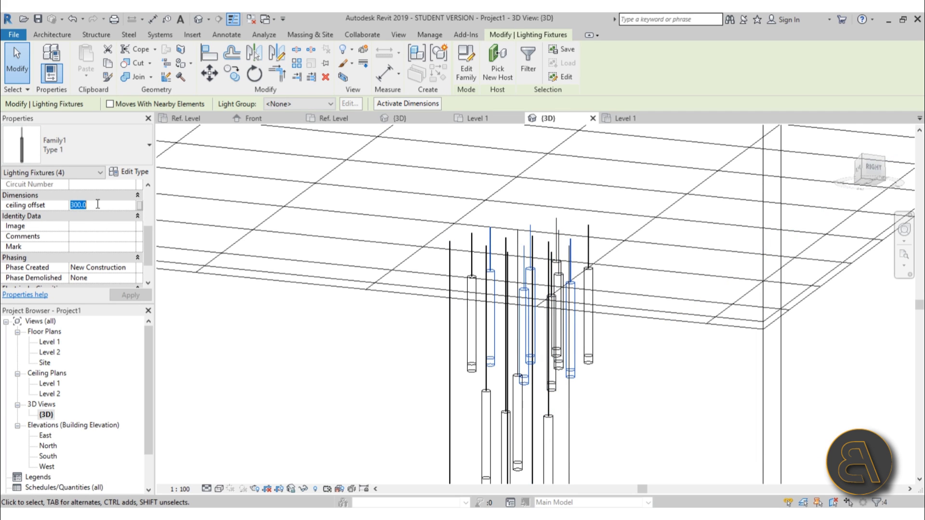
text(0)
key(Return)
- Set the ceiling offset of one remaining short-hanging pendant near the cluster's right side to 600
shift+middle_drag(723, 366, 686, 321)
scroll(590, 337, up, 3)
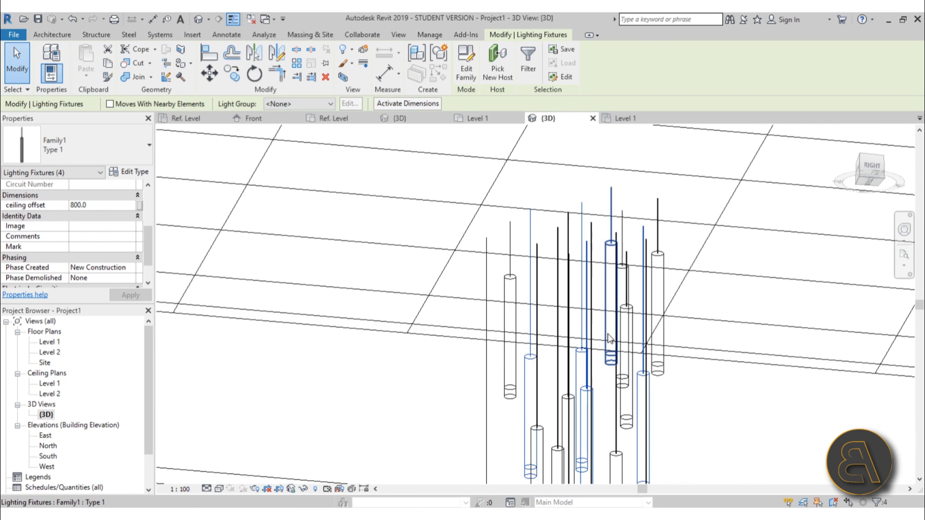
click(608, 337)
click(104, 206)
text(600.0)
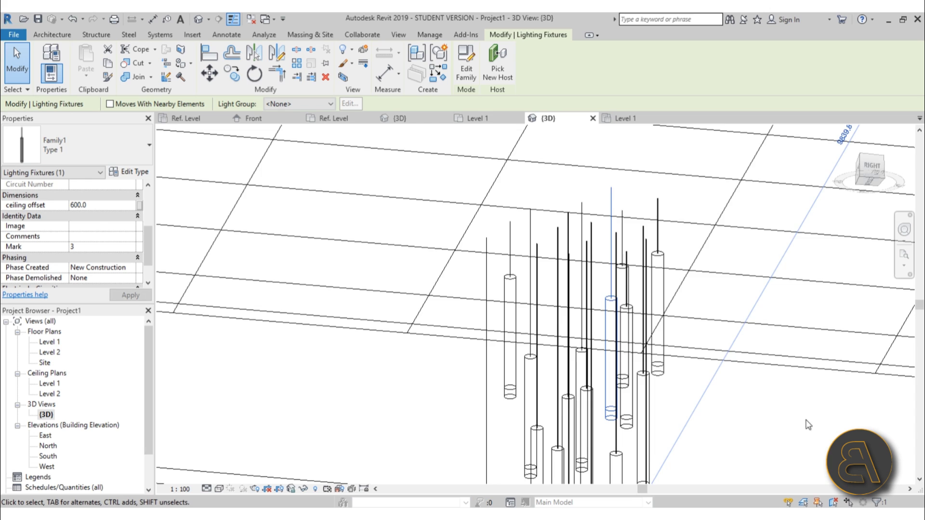
- Set the ceiling offset of one of the 2000 pendants in the lowest tier to 3000 and deselect it
shift+middle_drag(674, 313, 635, 418)
scroll(640, 405, up, 5)
click(645, 381)
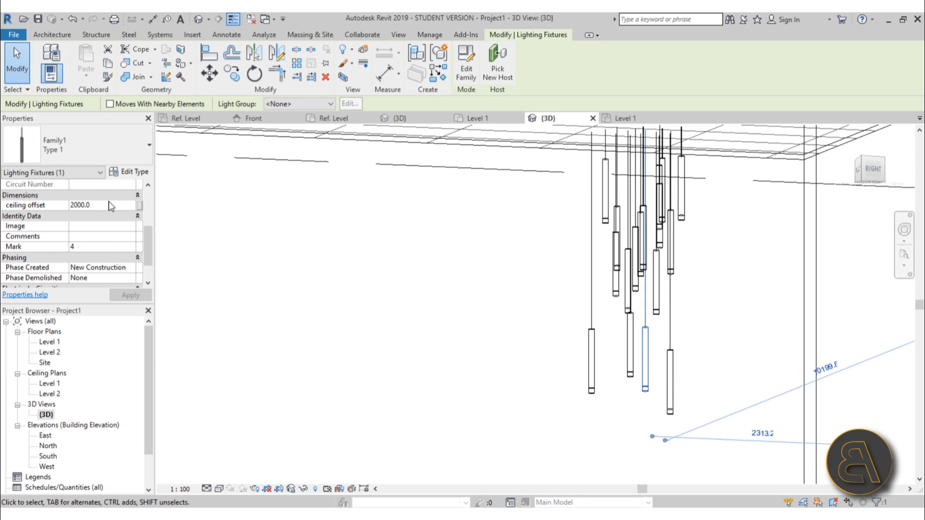
click(111, 206)
text(300)
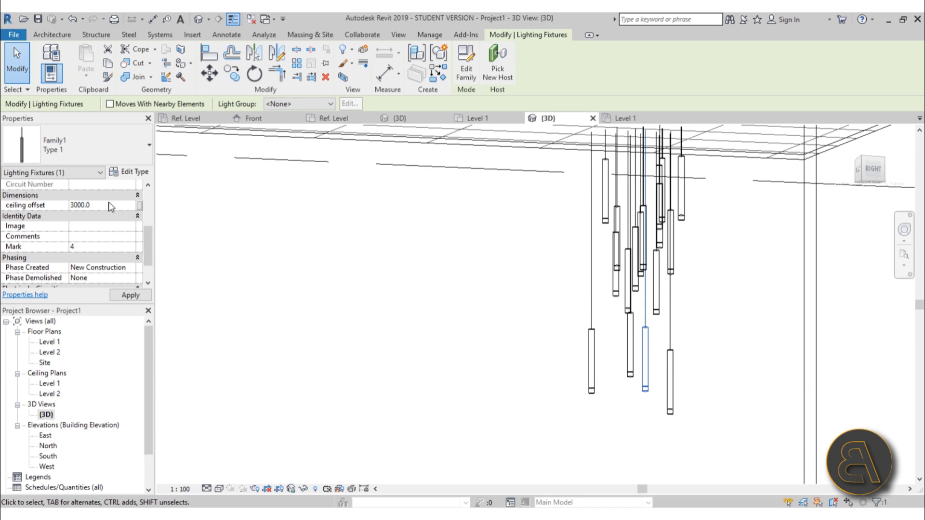
scroll(543, 231, down, 3)
shift+middle_drag(541, 225, 578, 221)
click(201, 296)
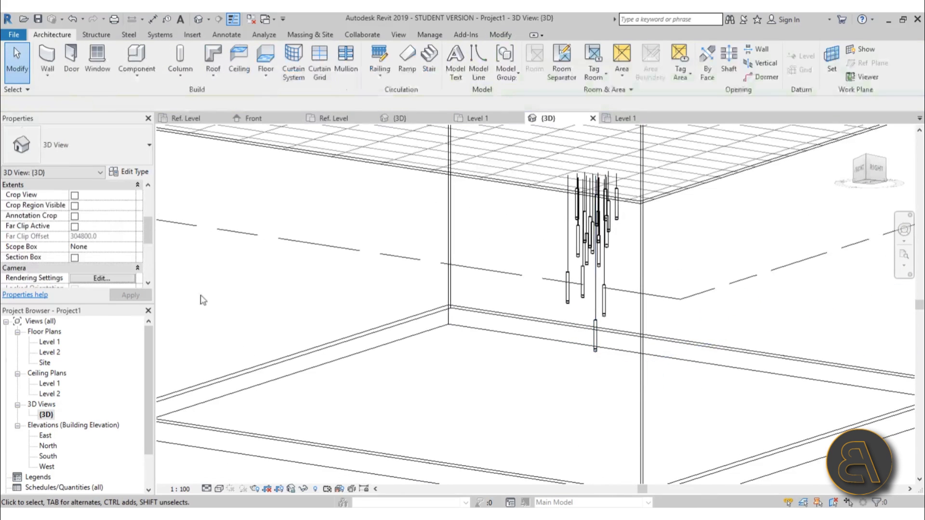
- Place a camera in the Level 1 floor plan at the room's lower-right corner, aimed past the upper-left corner
double_click(50, 342)
scroll(403, 264, down, 2)
scroll(321, 201, up, 1)
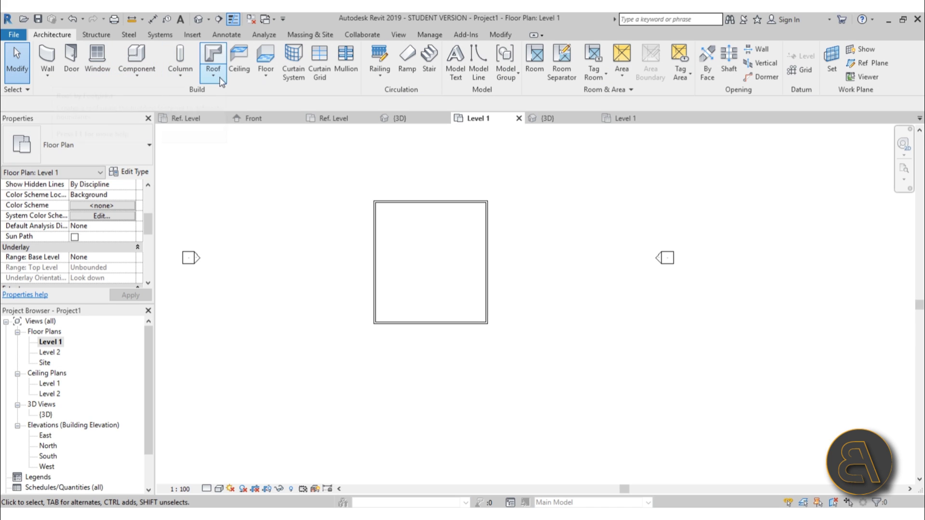
click(208, 19)
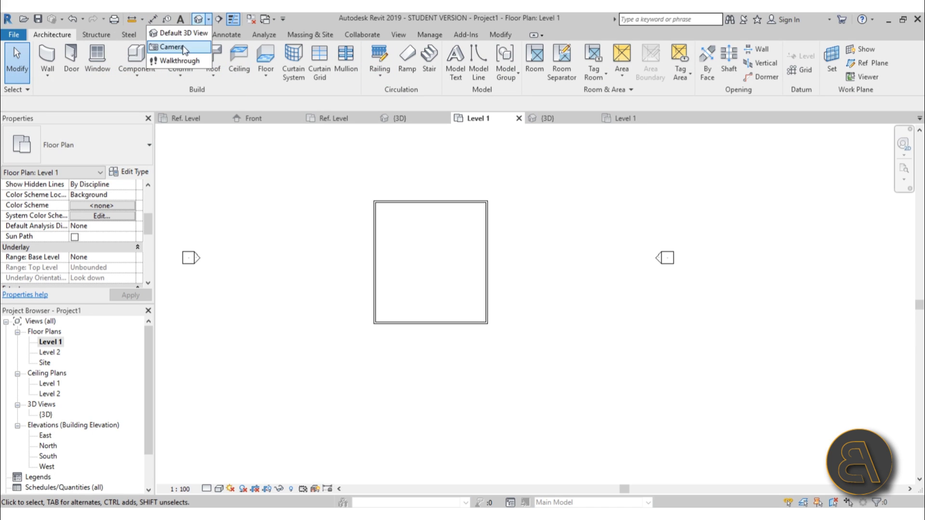
click(173, 47)
click(467, 313)
click(334, 138)
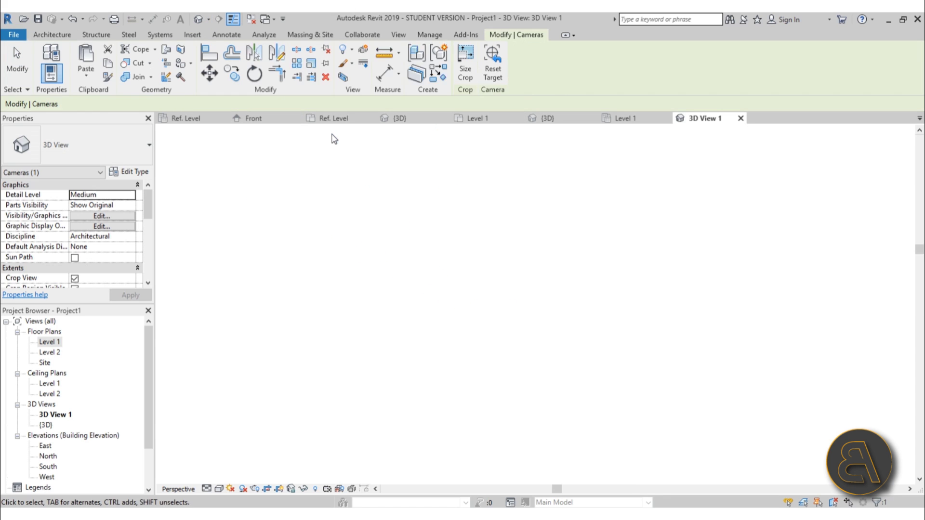
- Tilt the camera view upward with the SteeringWheels Look tool to frame the pendants and ceiling
click(903, 230)
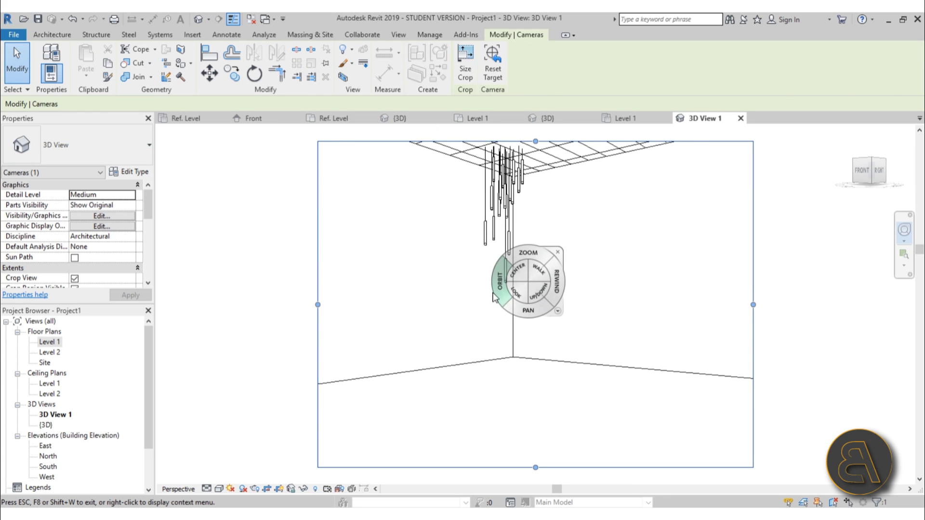
drag(519, 288, 520, 265)
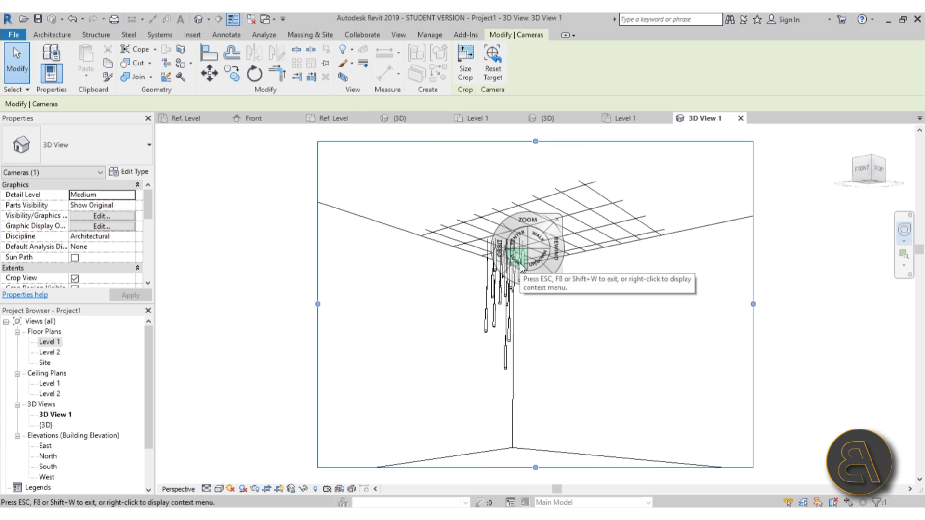
key(Escape)
key(Escape)
- Crop the camera view by pulling its bottom edge up and its top edge down around the pendant cluster
click(551, 468)
drag(535, 467, 536, 428)
drag(535, 142, 521, 161)
scroll(523, 234, up, 2)
scroll(523, 234, down, 2)
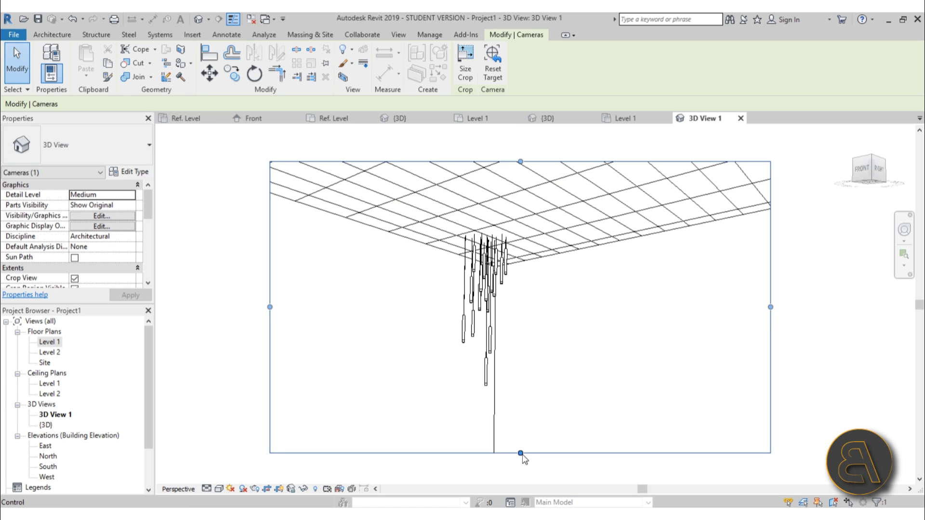
key(Escape)
- Select the chain of four room walls and set the Generic - 200mm structure layer's material to Gypsum Wall Board
key(Tab)
click(492, 428)
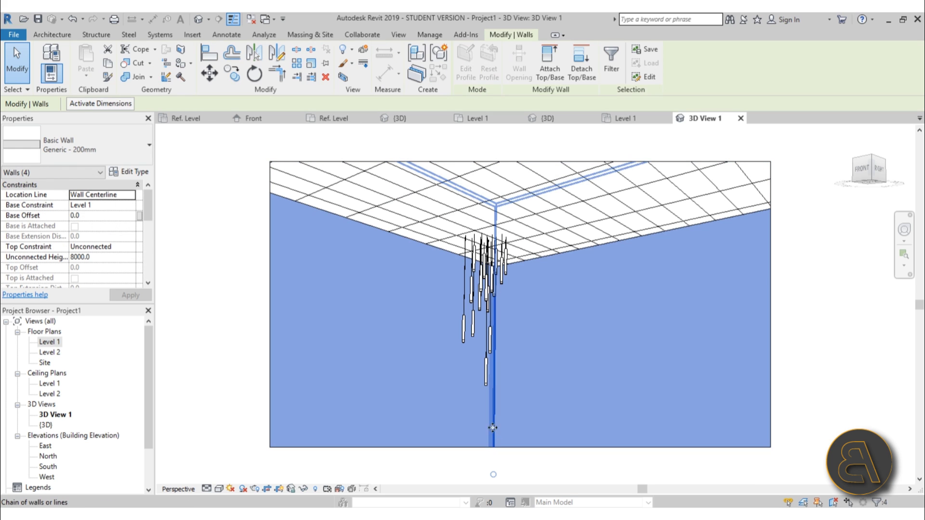
click(127, 171)
click(487, 228)
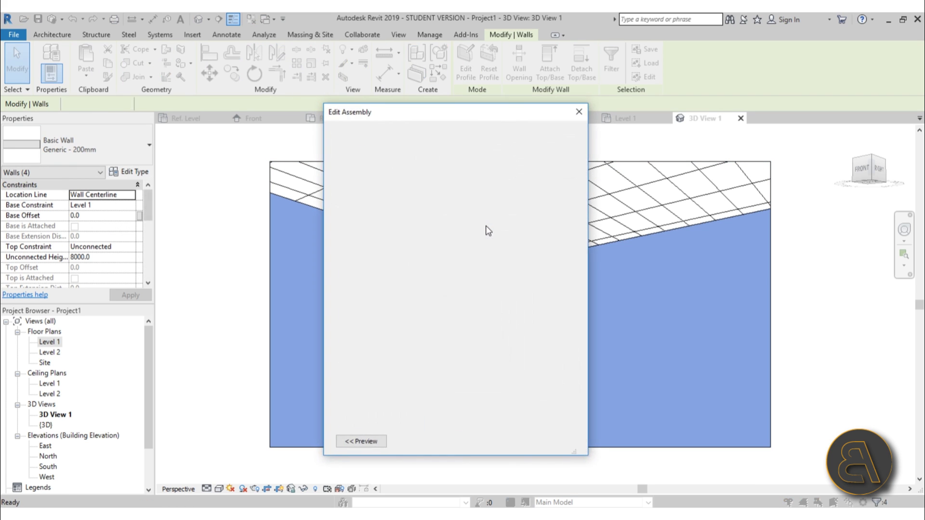
click(447, 249)
click(448, 249)
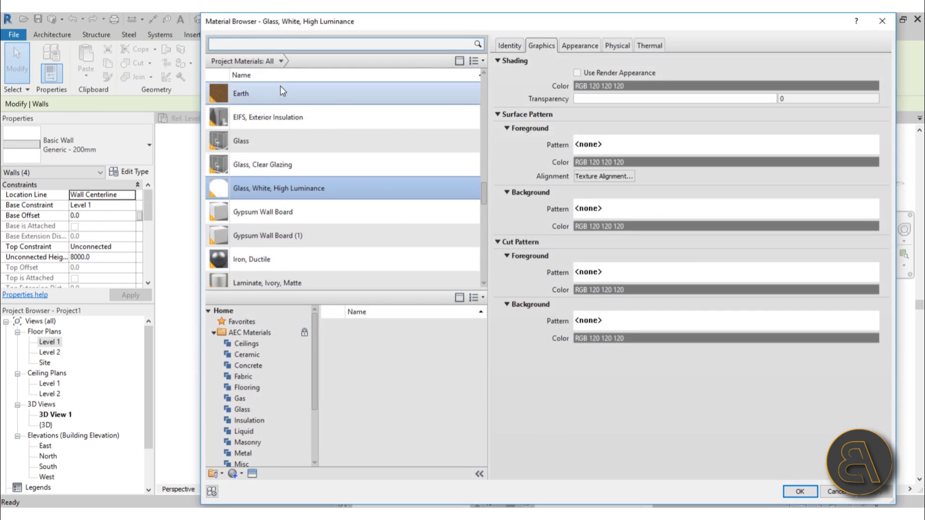
double_click(263, 212)
click(431, 431)
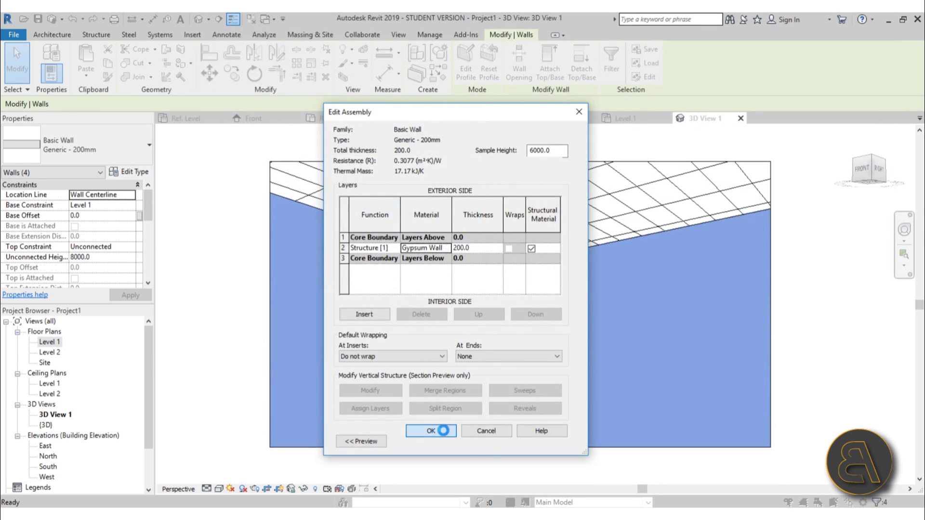
click(442, 440)
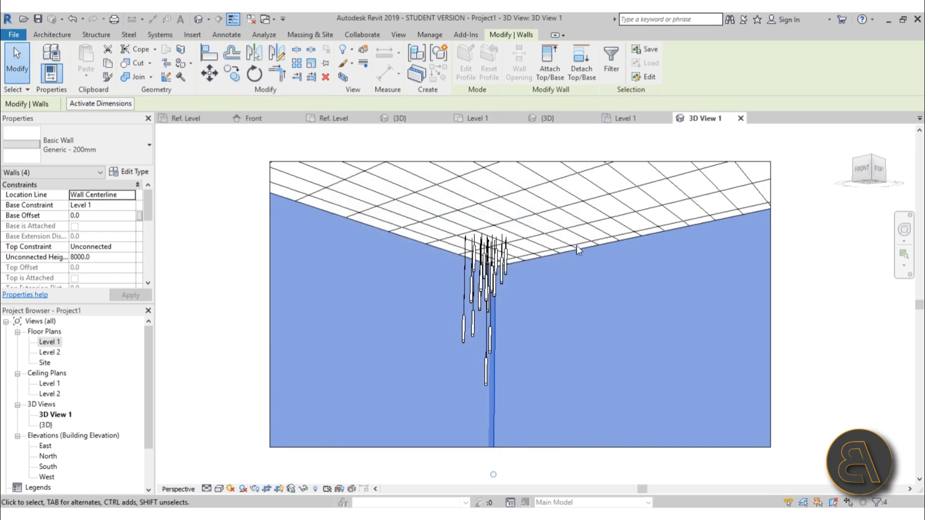
- Inspect the 600 x 1200mm grid ceiling's assembly and the render appearance of its Ceiling Tile 600 x 1200 finish material
click(577, 245)
key(Escape)
click(587, 249)
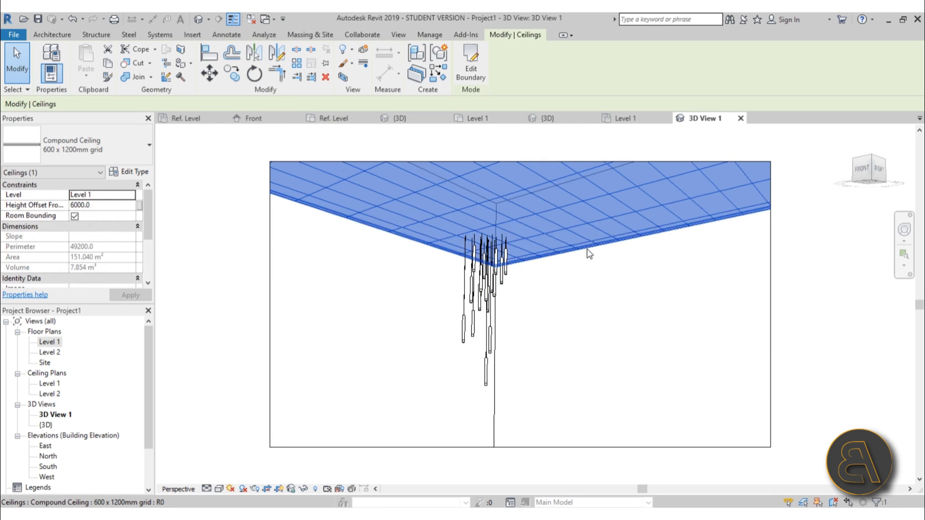
click(128, 172)
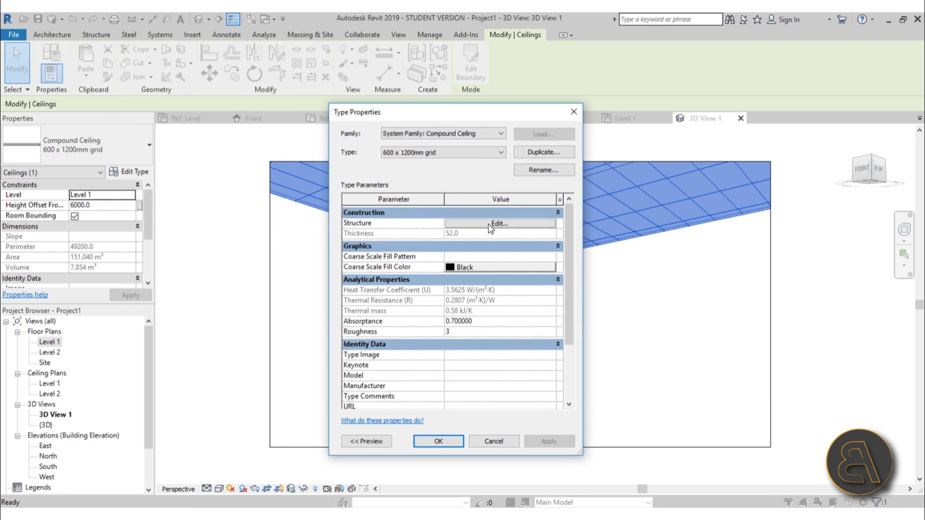
click(499, 224)
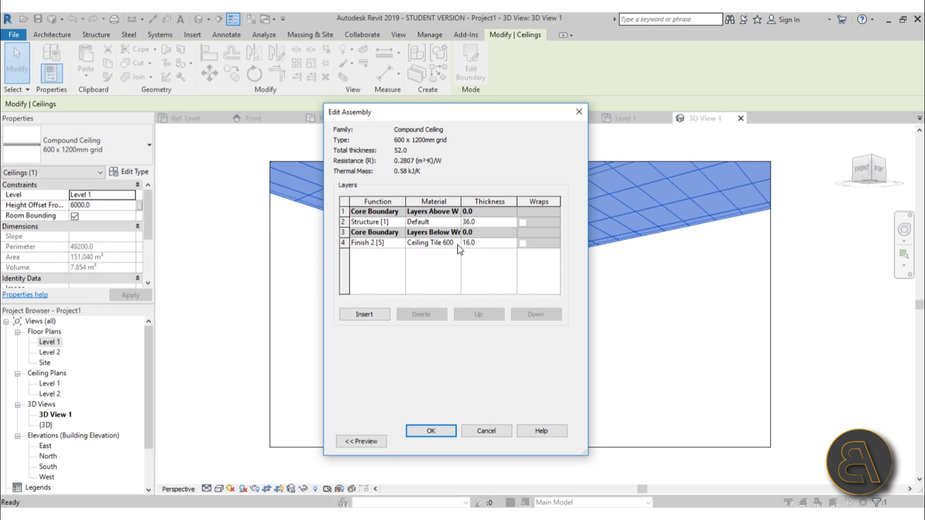
click(458, 244)
click(456, 242)
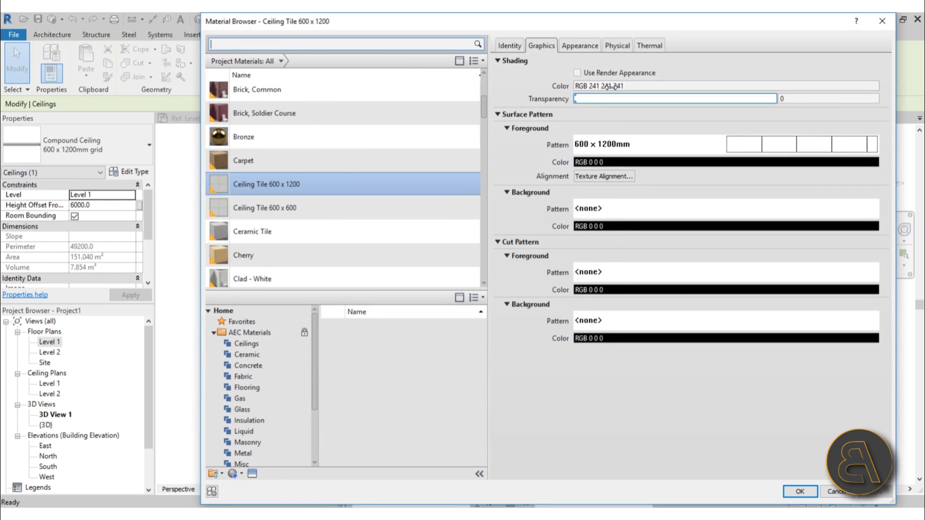
click(587, 48)
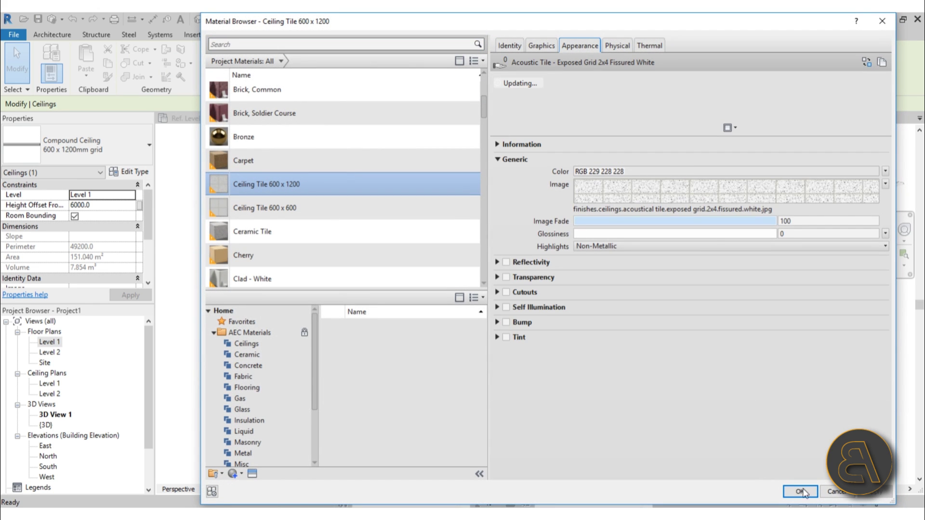
click(800, 491)
click(433, 439)
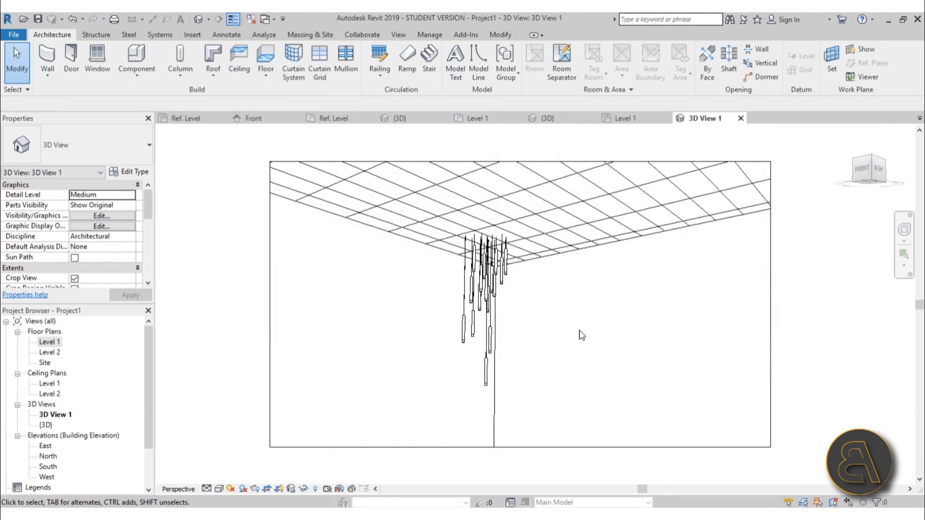
- Set up the camera view's rendering with Medium quality, printer resolution and the Interior: Artificial only lighting scheme
shift+middle_drag(557, 336, 517, 298)
key(r)
click(128, 72)
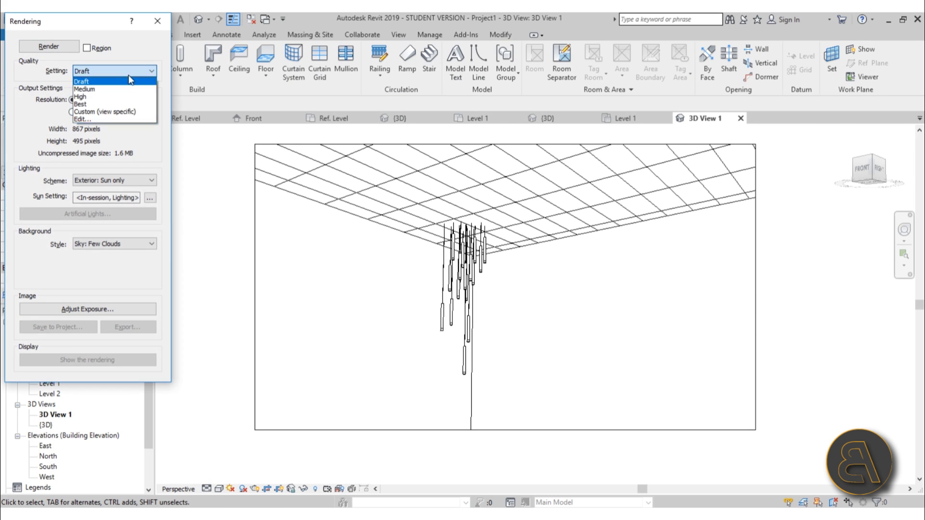
click(94, 90)
click(73, 112)
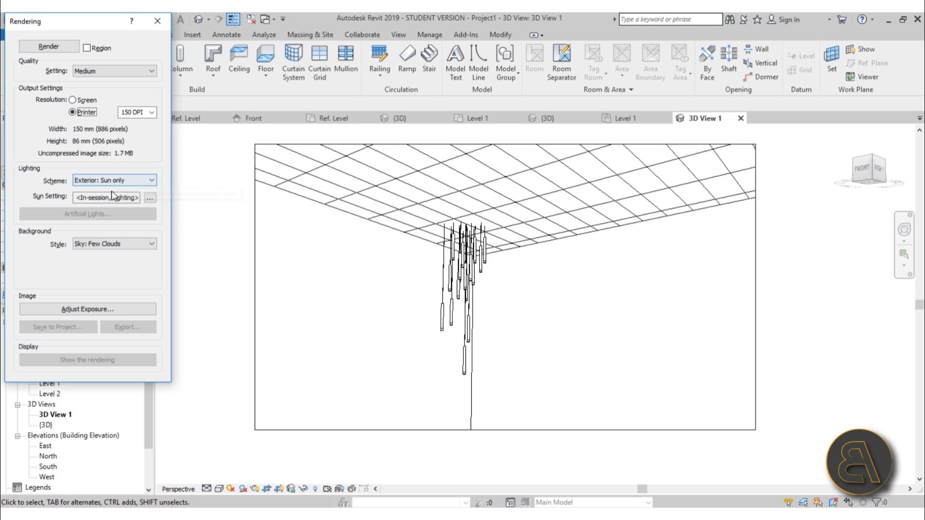
click(118, 181)
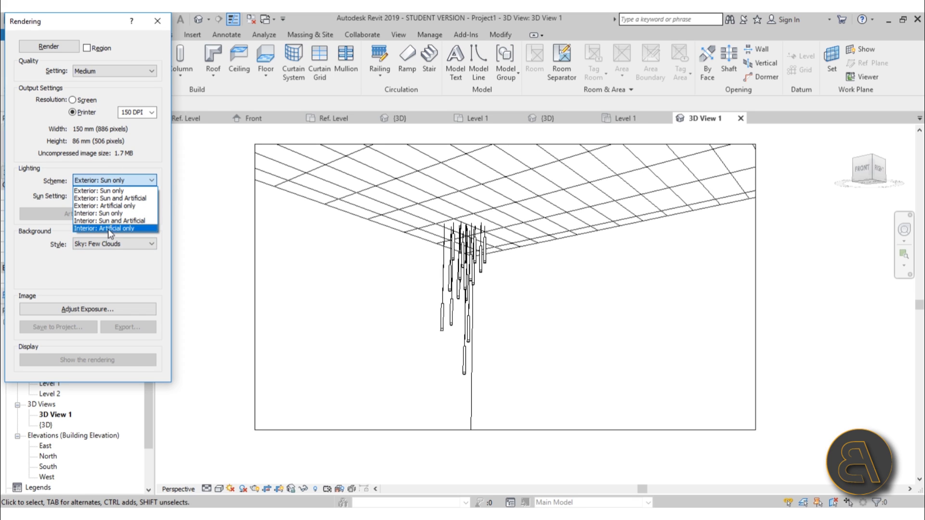
click(87, 228)
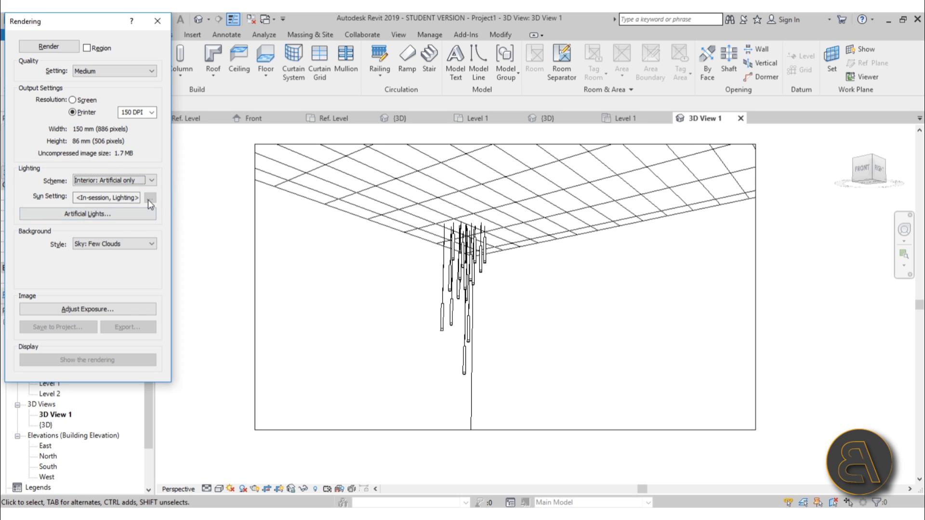
- Check the dimming values of all pendant fixtures in the artificial lights list and render the camera view
click(139, 213)
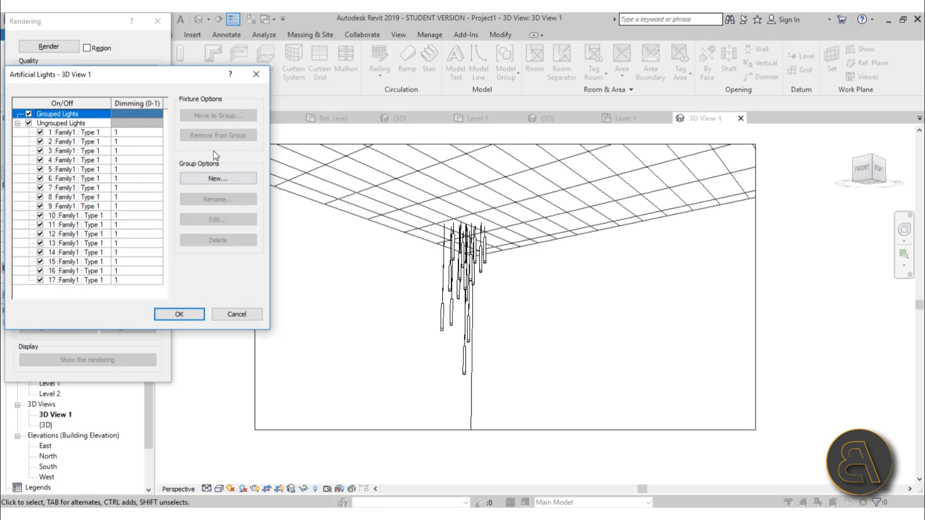
click(137, 132)
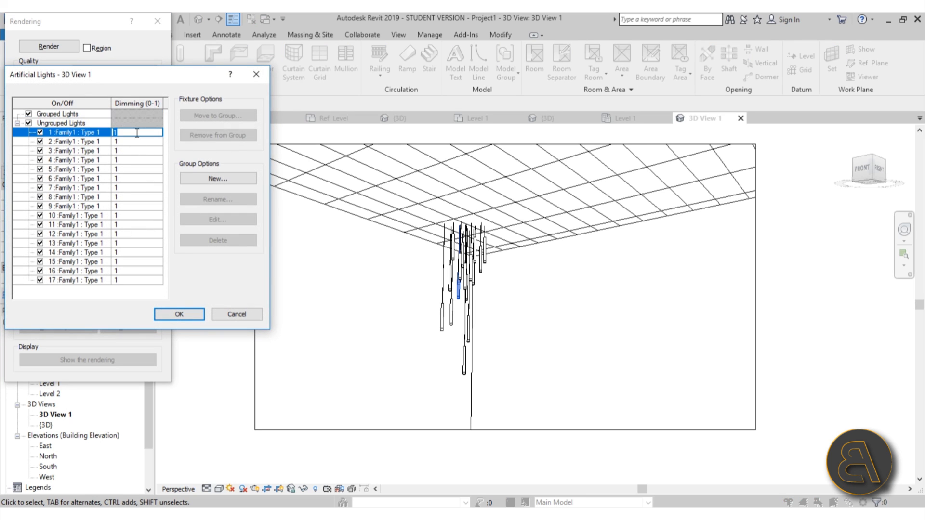
shift+click(86, 280)
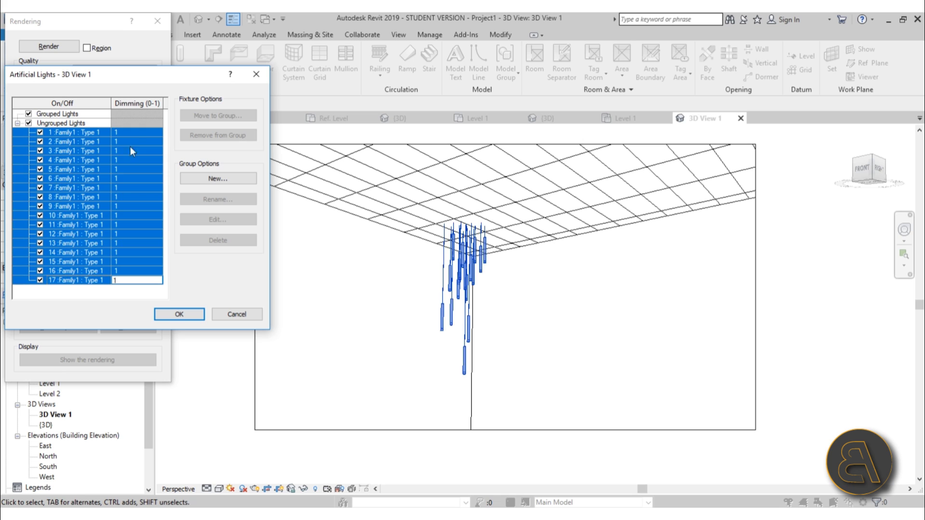
click(133, 132)
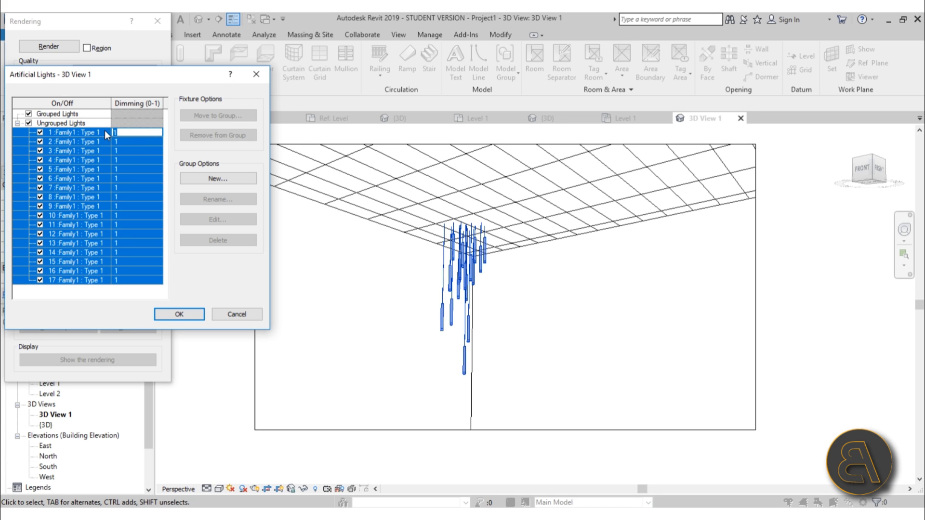
click(198, 314)
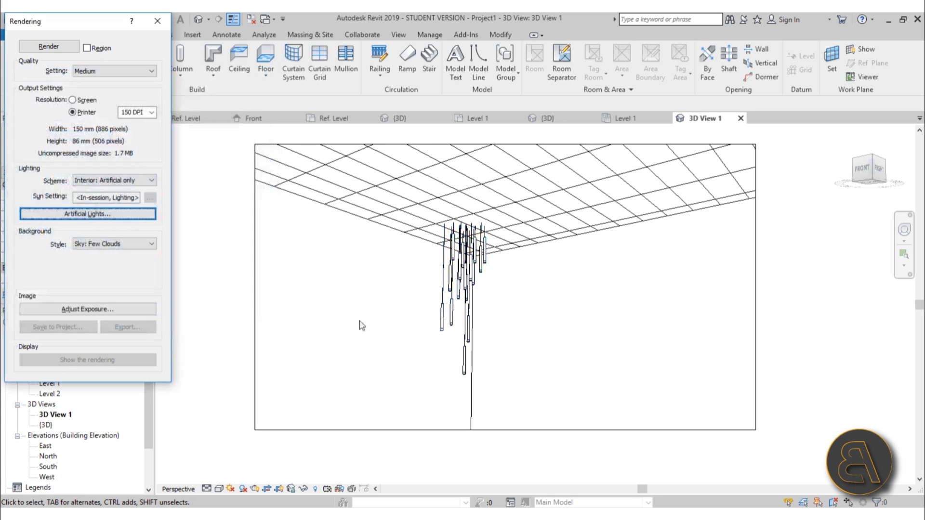
click(48, 47)
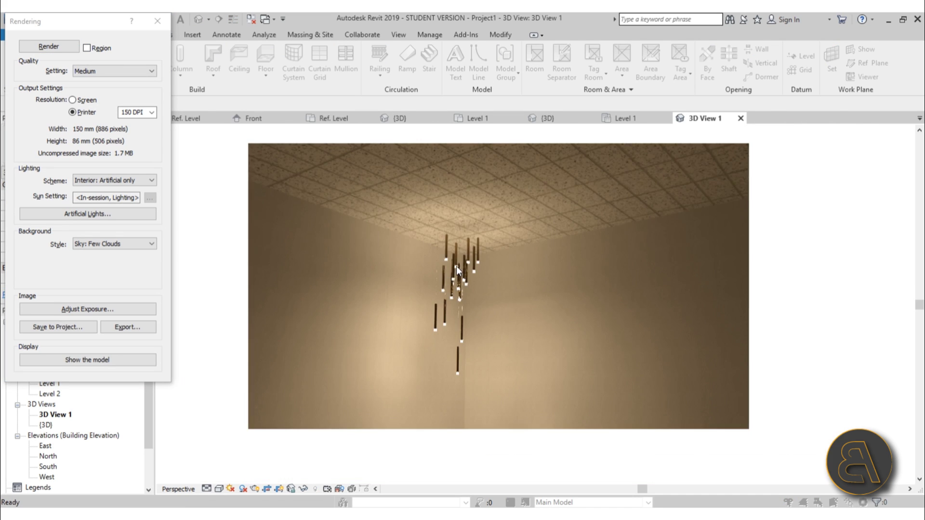
- Examine the rendered pendant cluster up close and as a whole, including the cords, light sources and glow on the walls and ceiling
scroll(456, 266, up, 1)
mouse_move(497, 318)
middle_down()
mouse_move(497, 305)
mouse_move(501, 321)
middle_up()
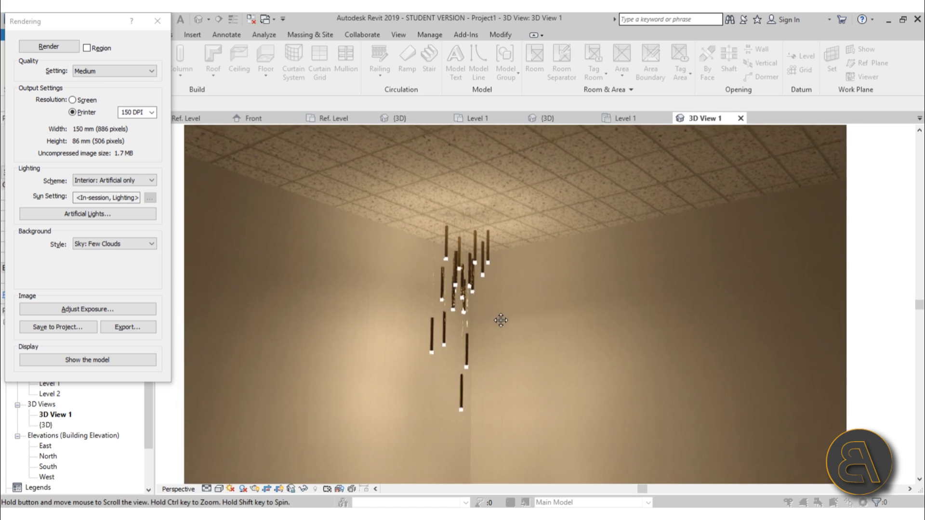
scroll(501, 320, up, 1)
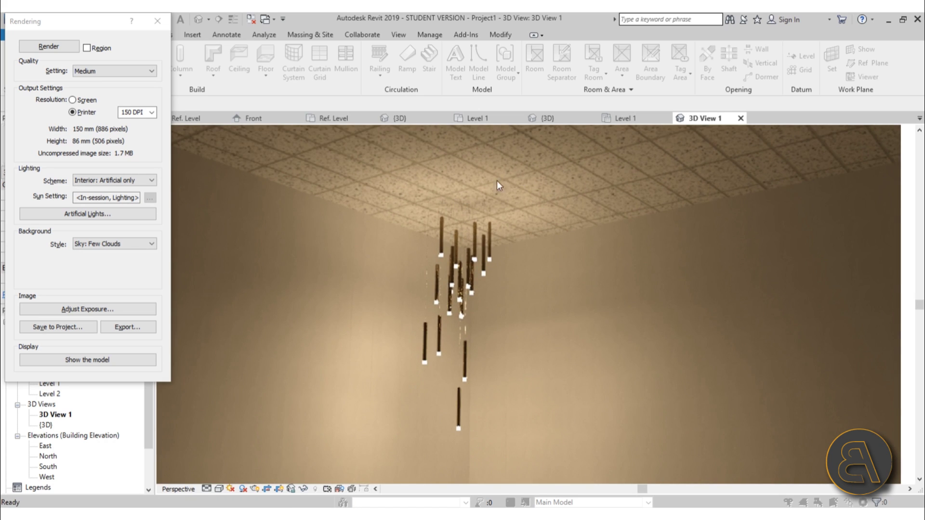
scroll(470, 247, up, 2)
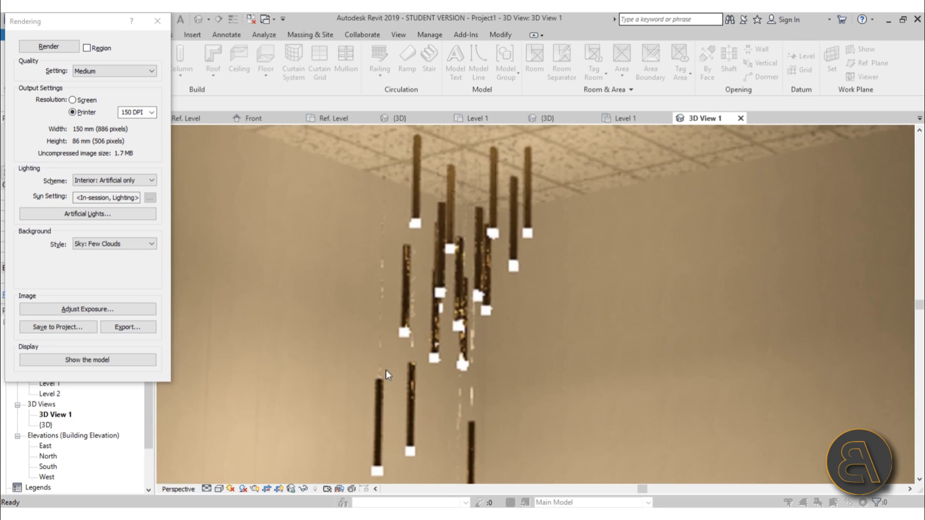
scroll(455, 230, down, 2)
scroll(398, 233, up, 1)
scroll(444, 240, down, 1)
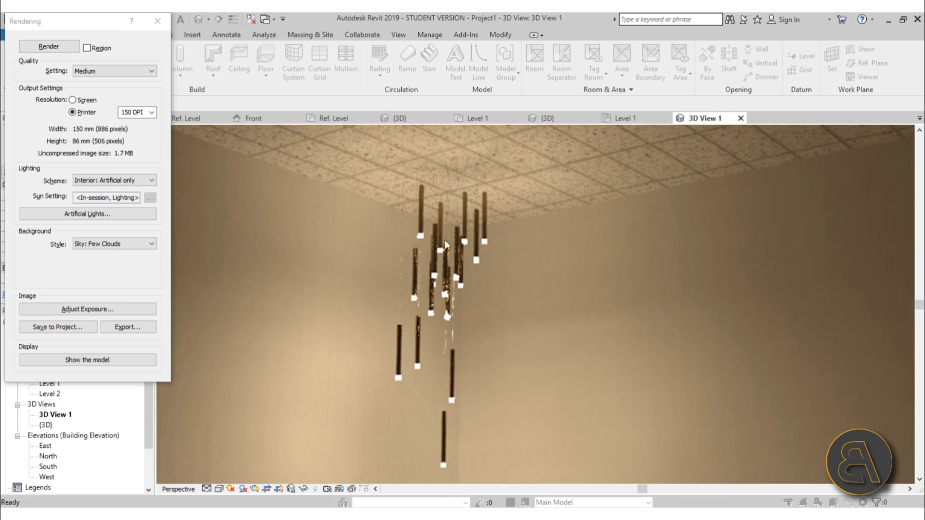
scroll(428, 212, down, 1)
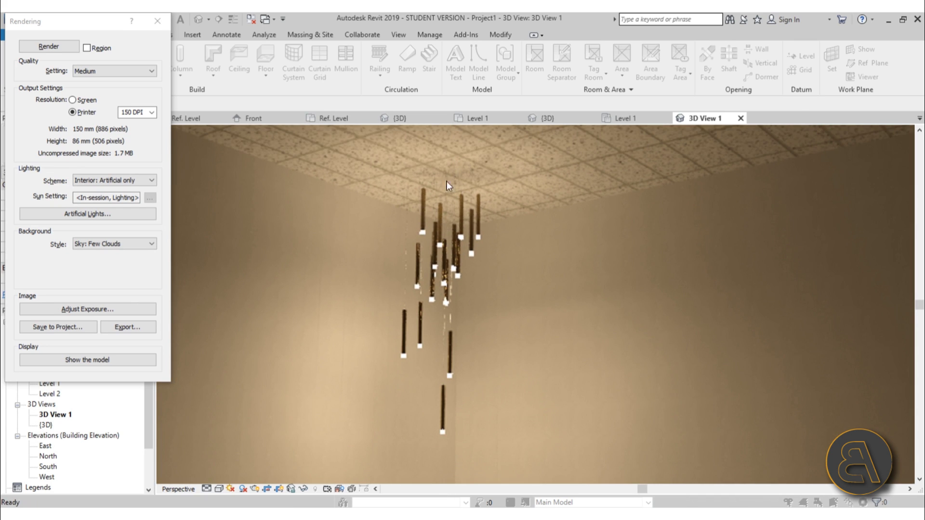
scroll(443, 192, down, 1)
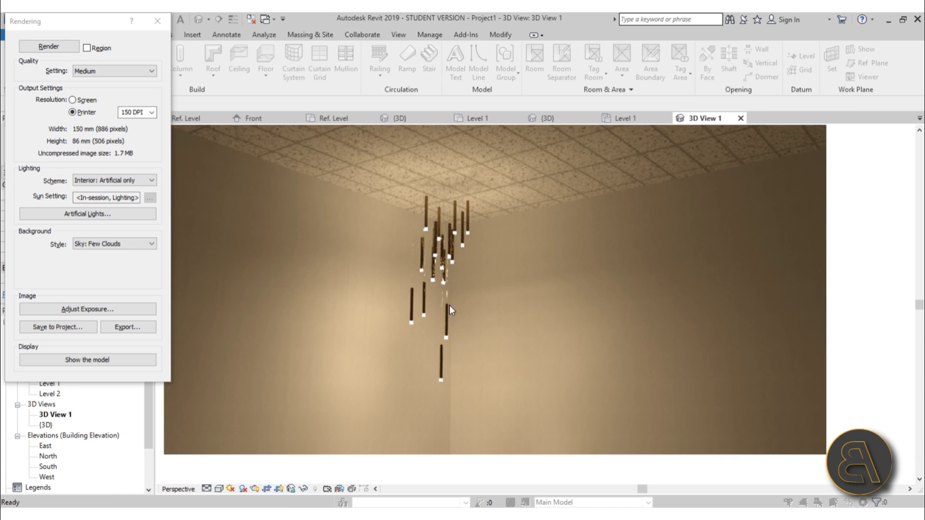
scroll(450, 311, up, 3)
scroll(453, 304, down, 4)
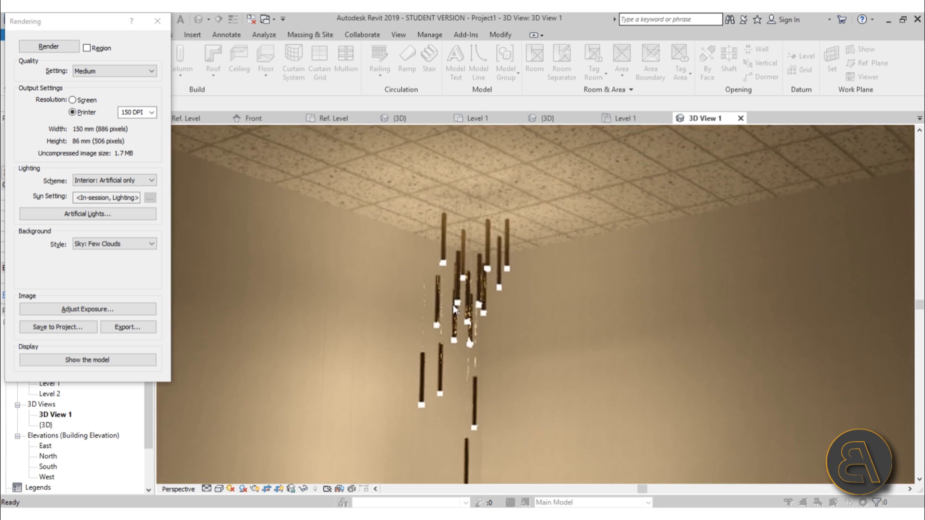
scroll(453, 330, up, 2)
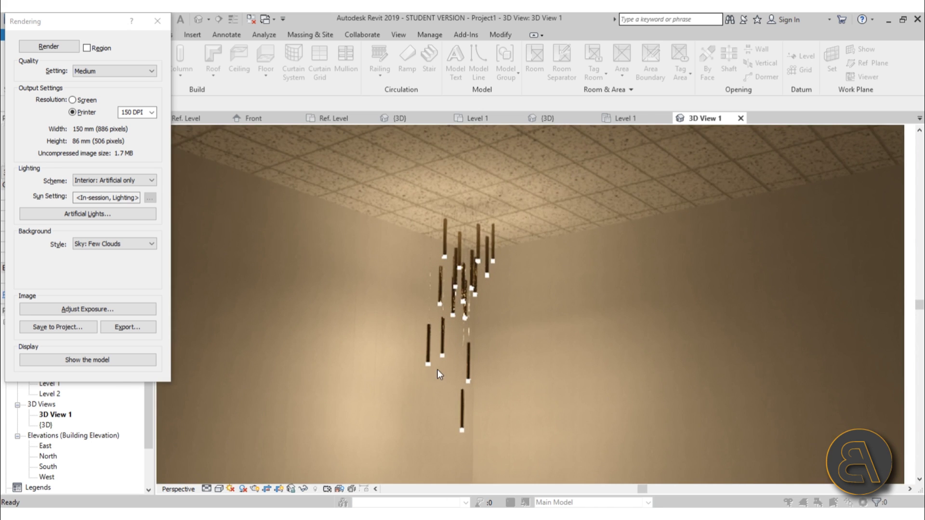
scroll(437, 375, up, 2)
scroll(458, 231, down, 5)
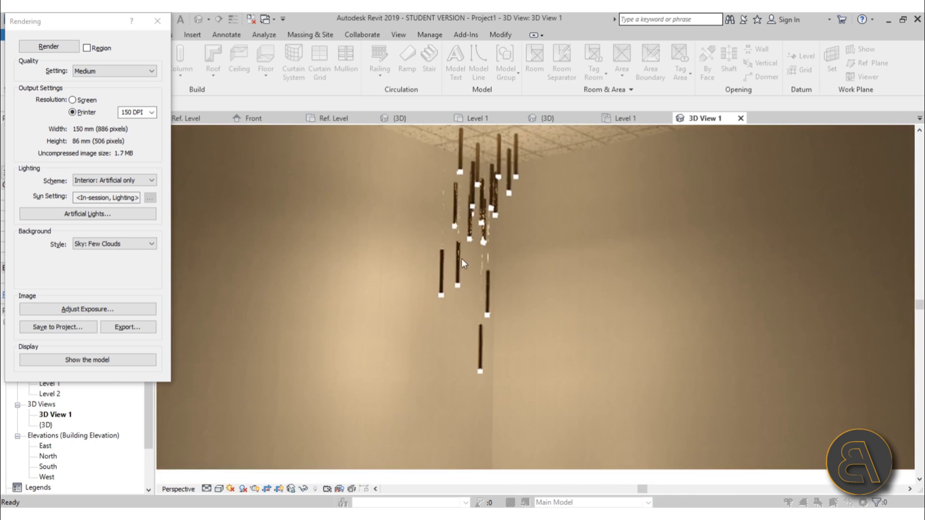
scroll(469, 311, up, 1)
scroll(475, 314, down, 2)
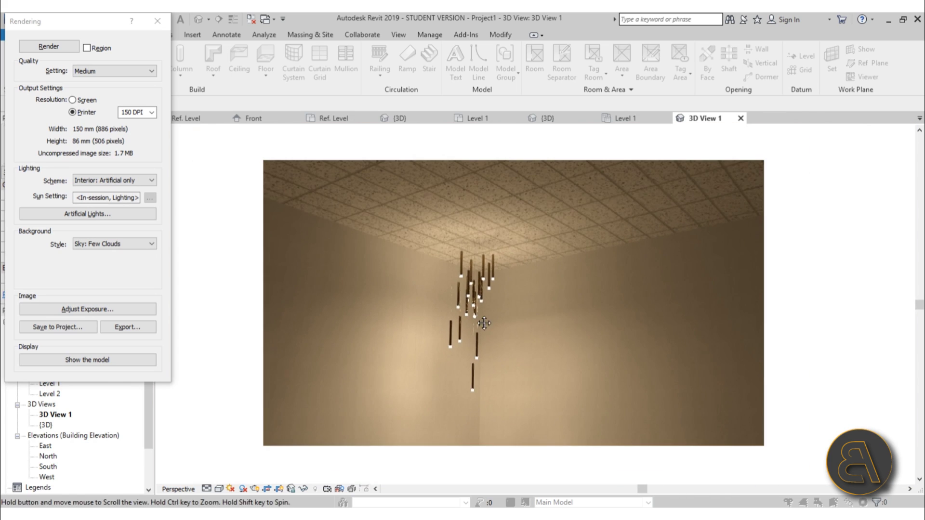
scroll(470, 320, up, 1)
middle_drag(477, 327, 468, 320)
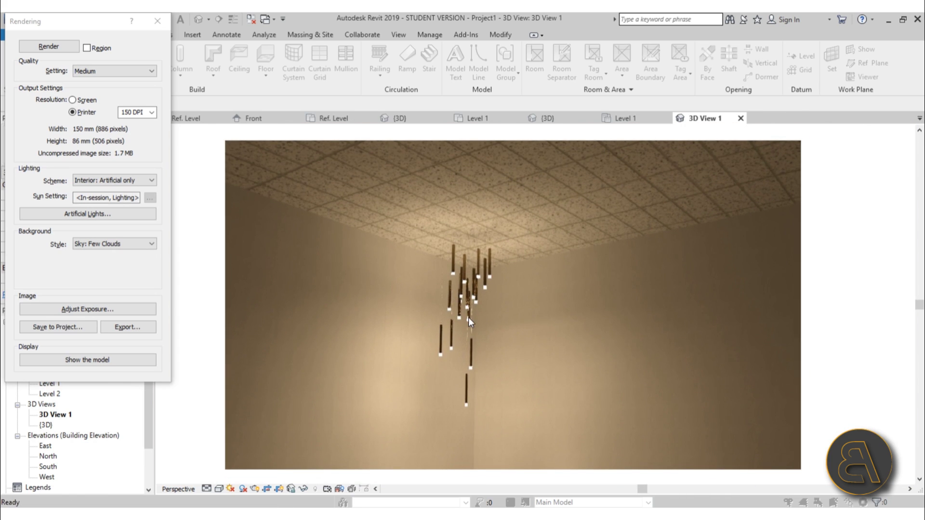